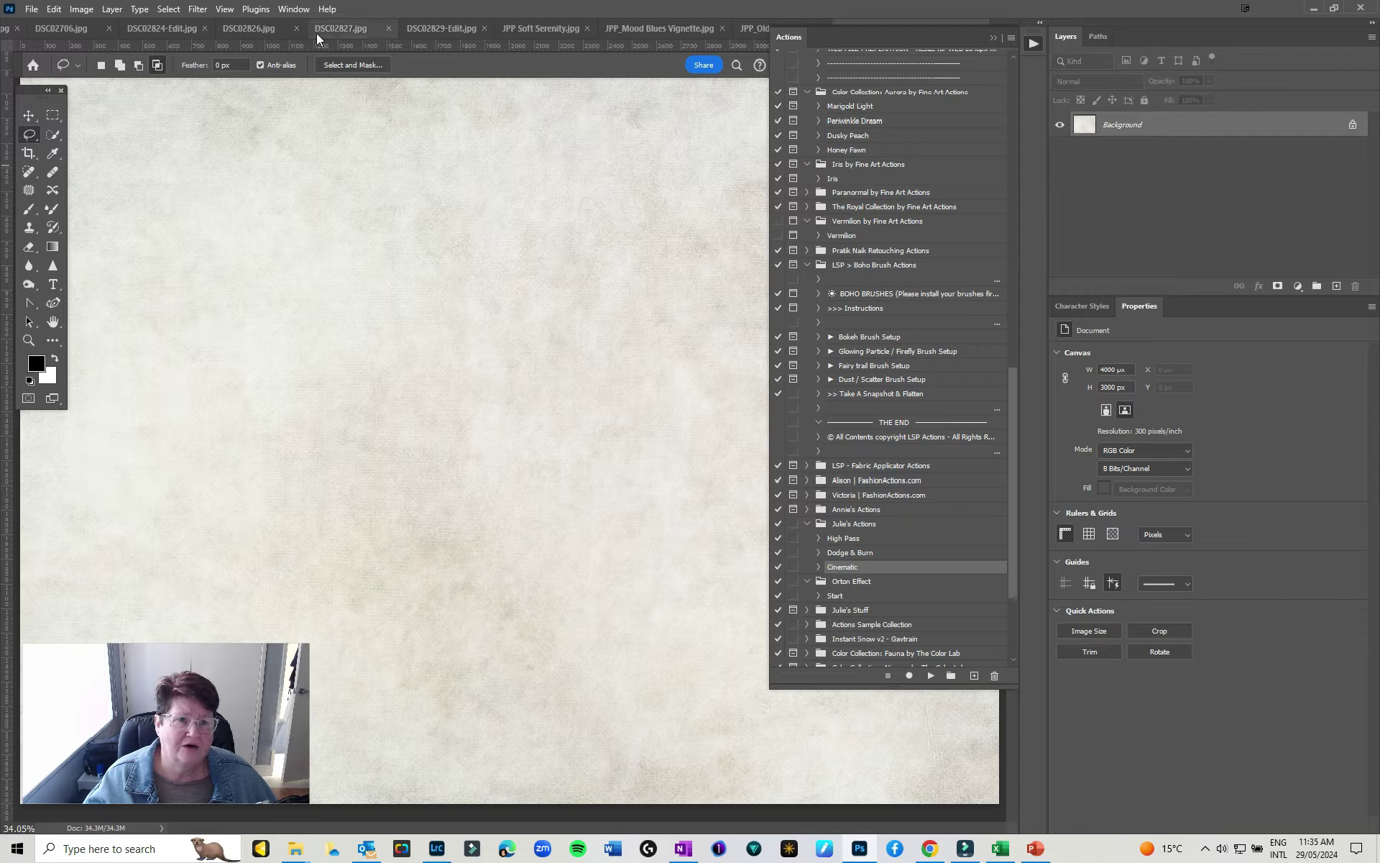
# - Display the Libraries panel in the workspace
pyautogui.click(291, 12)
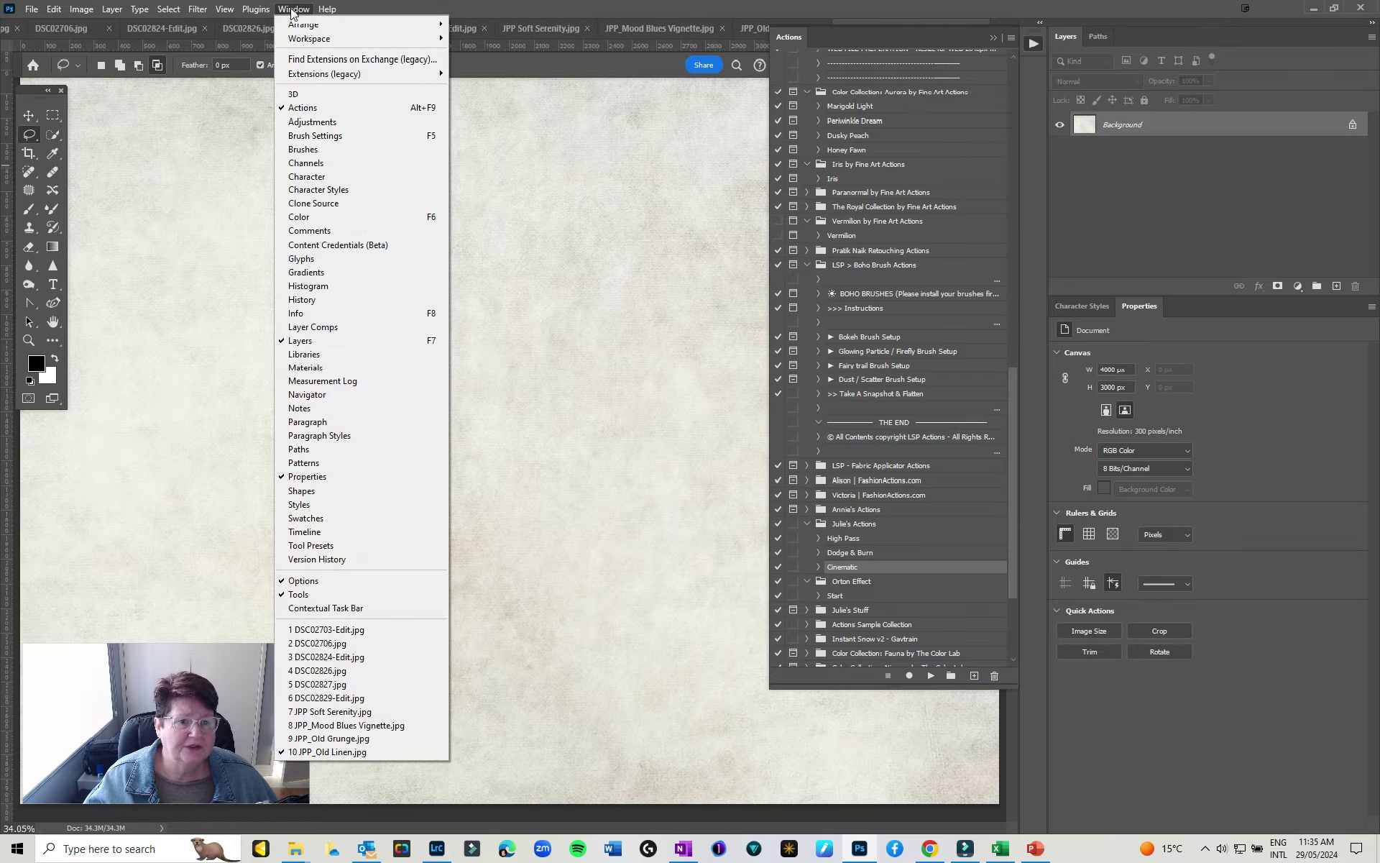
pyautogui.click(328, 357)
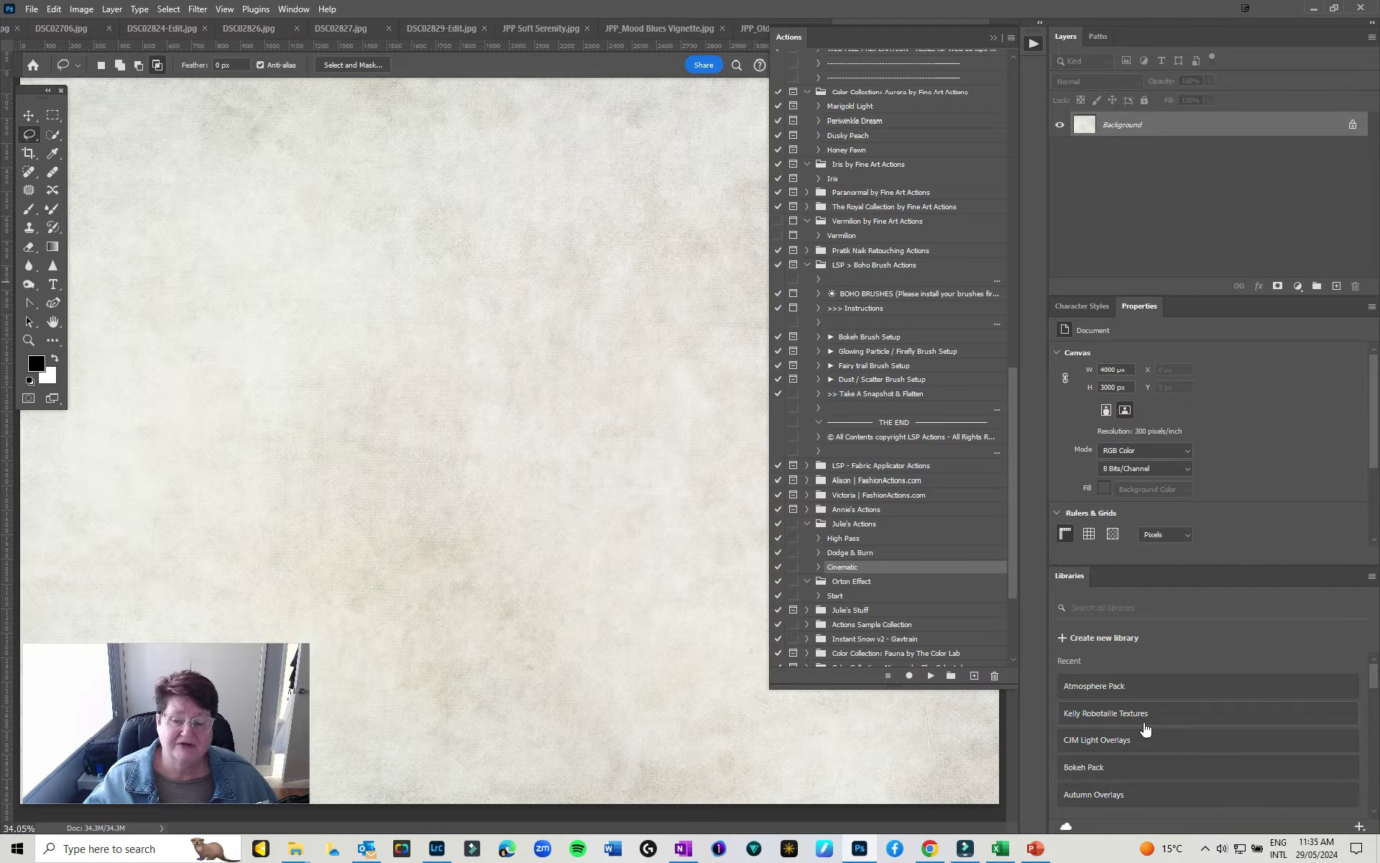
# - Look through the contents of the Atmosphere Pack library and the list of all existing libraries
pyautogui.click(1144, 683)
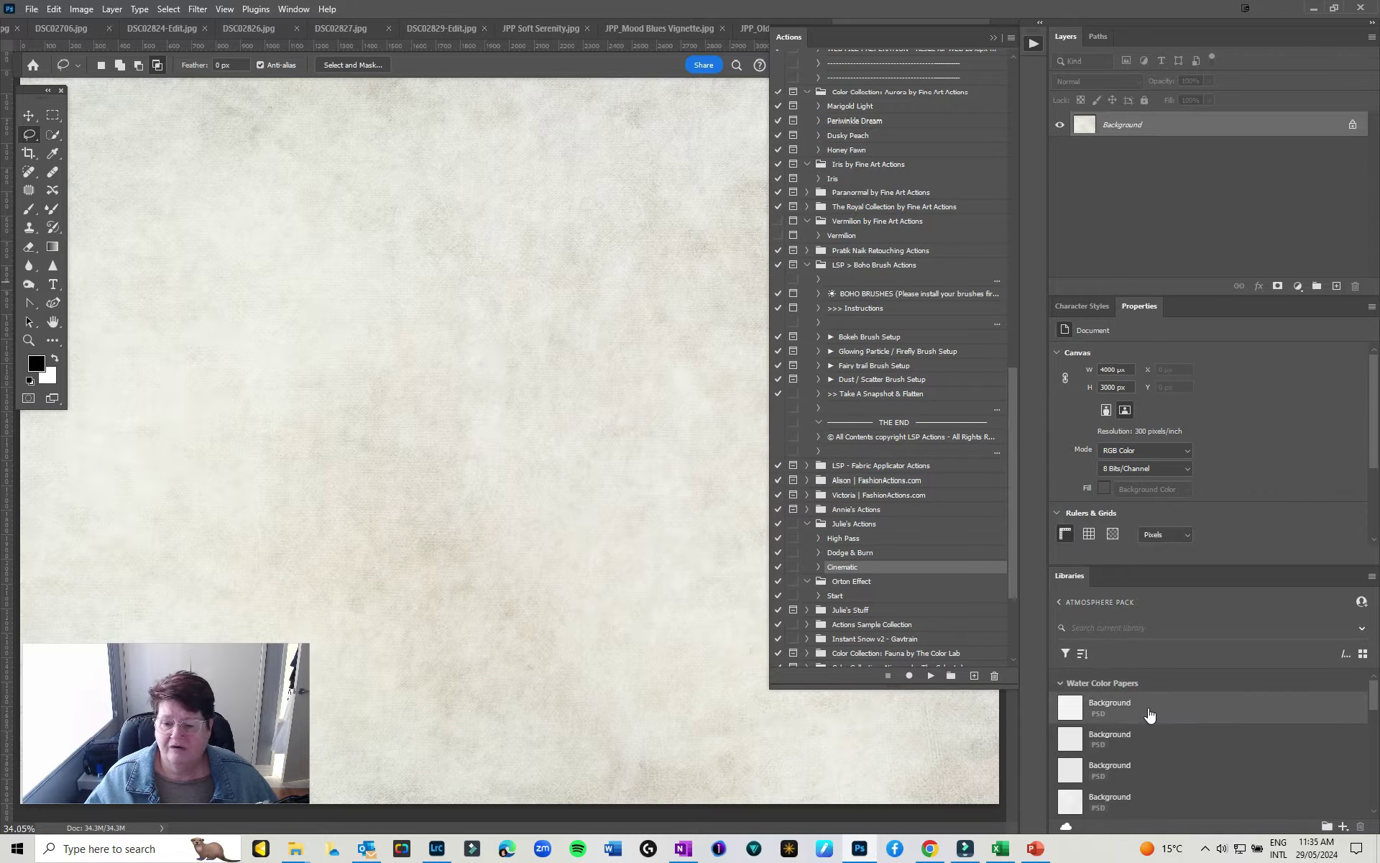
pyautogui.scroll(-5, 1150, 715)
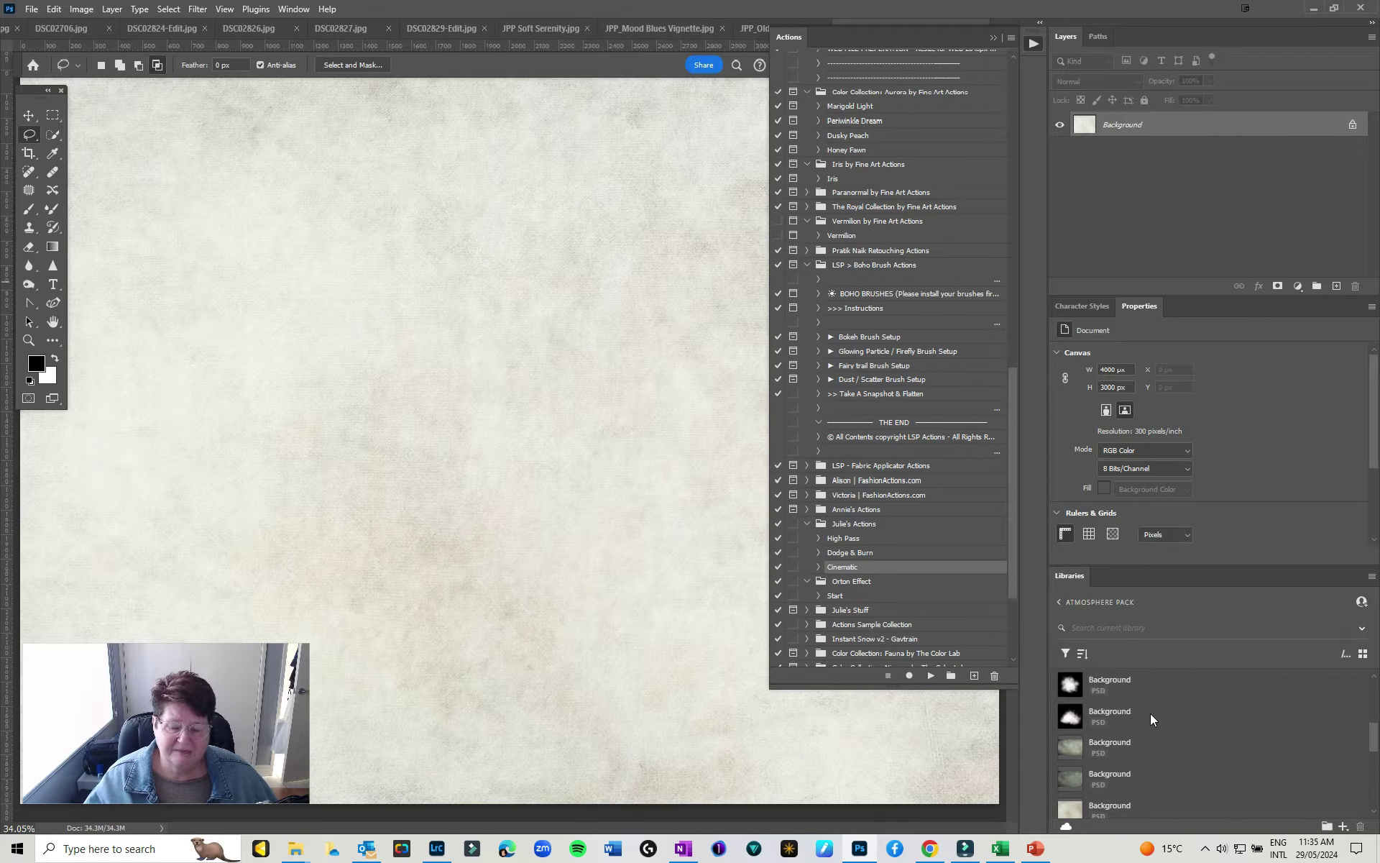
pyautogui.click(1059, 602)
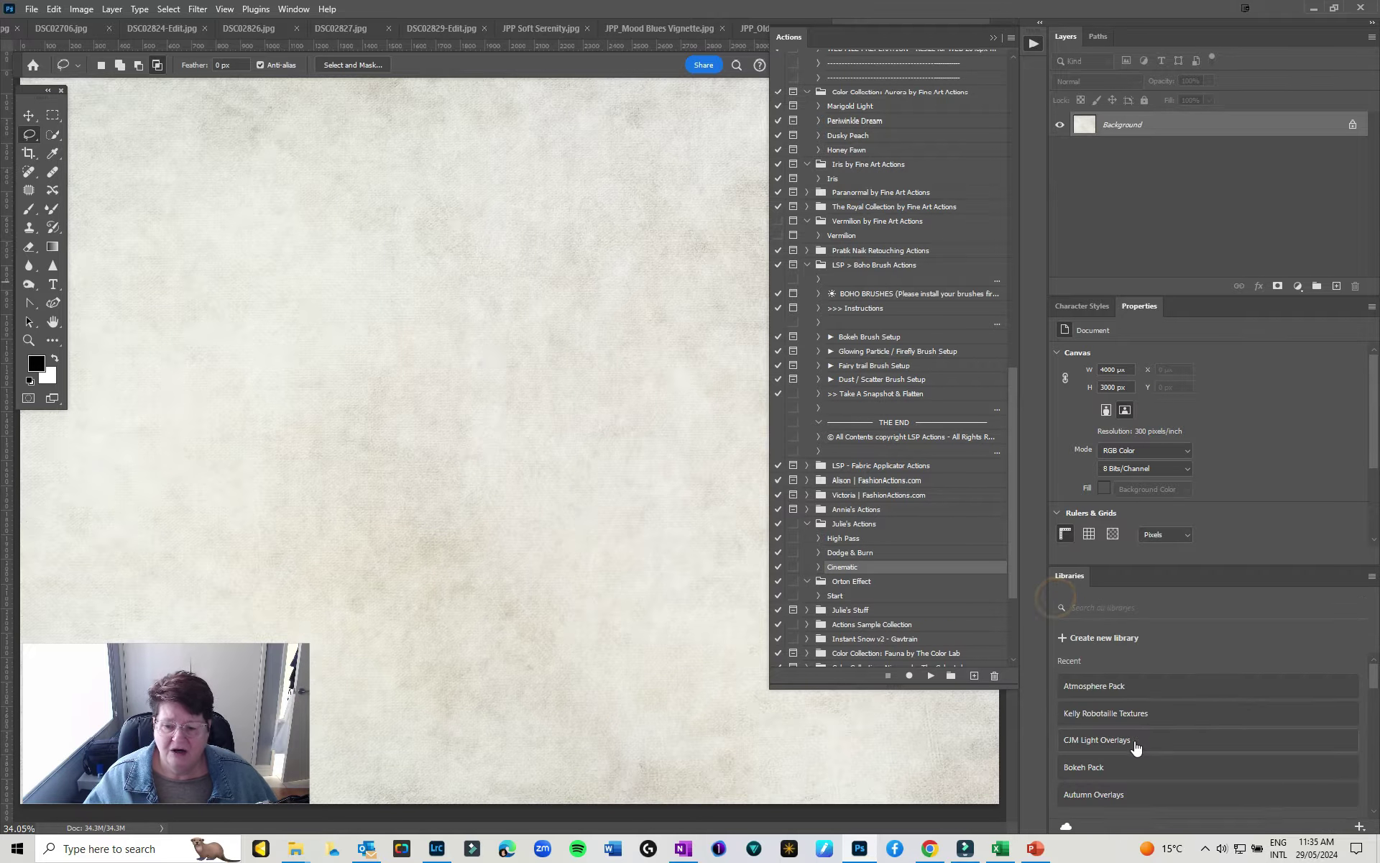
pyautogui.scroll(-3, 1133, 747)
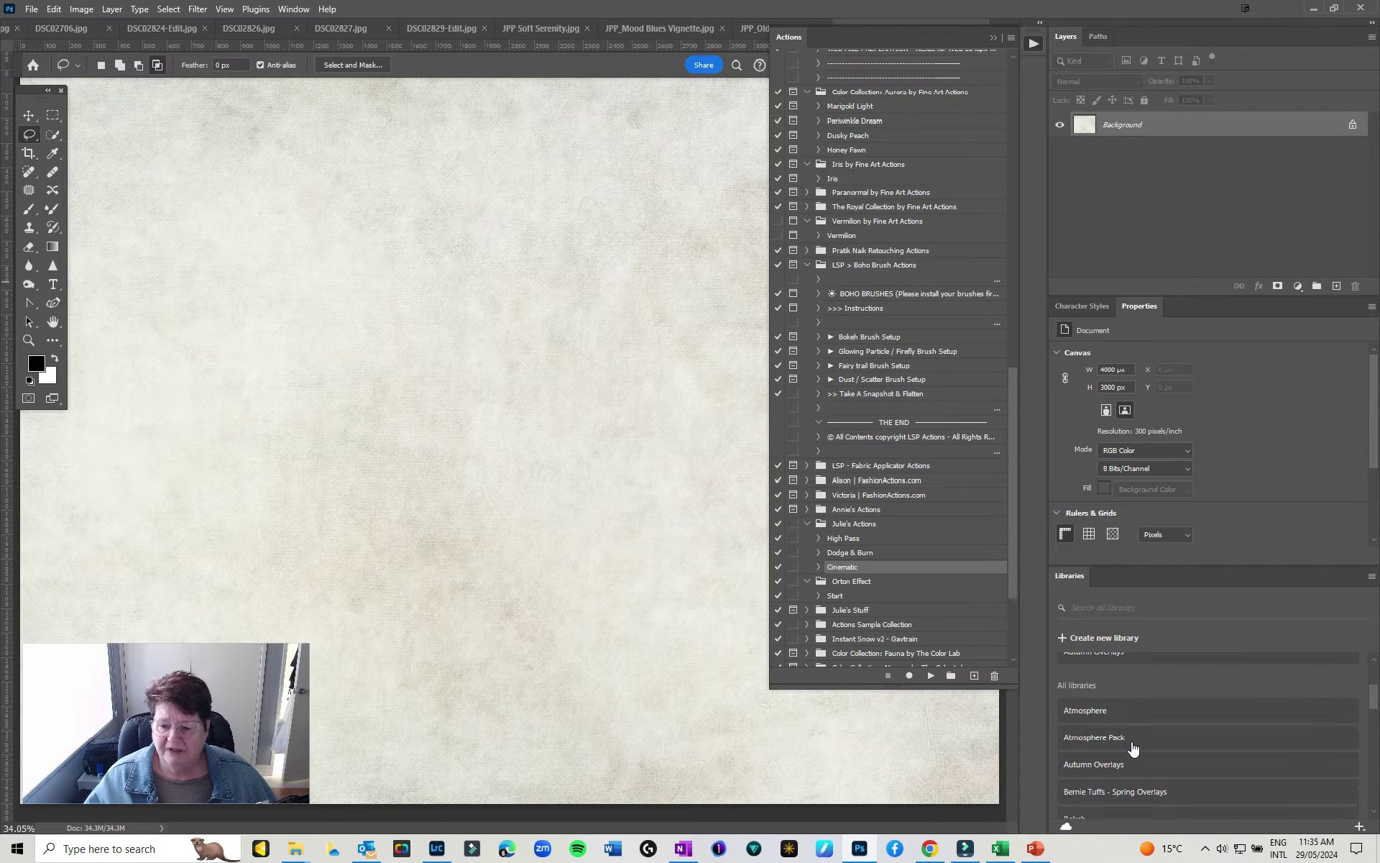
pyautogui.scroll(-2, 1132, 748)
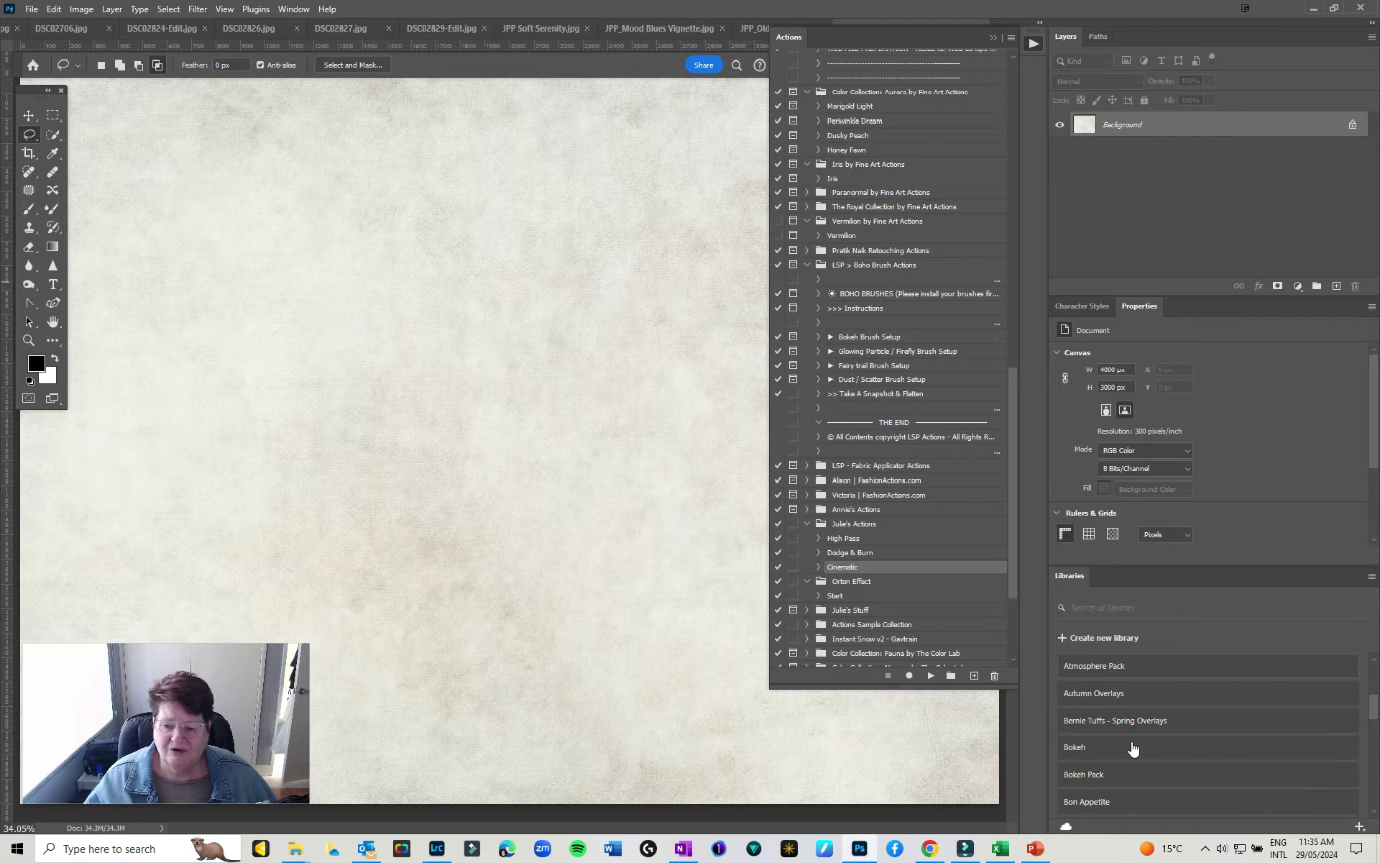
pyautogui.scroll(-2, 1133, 749)
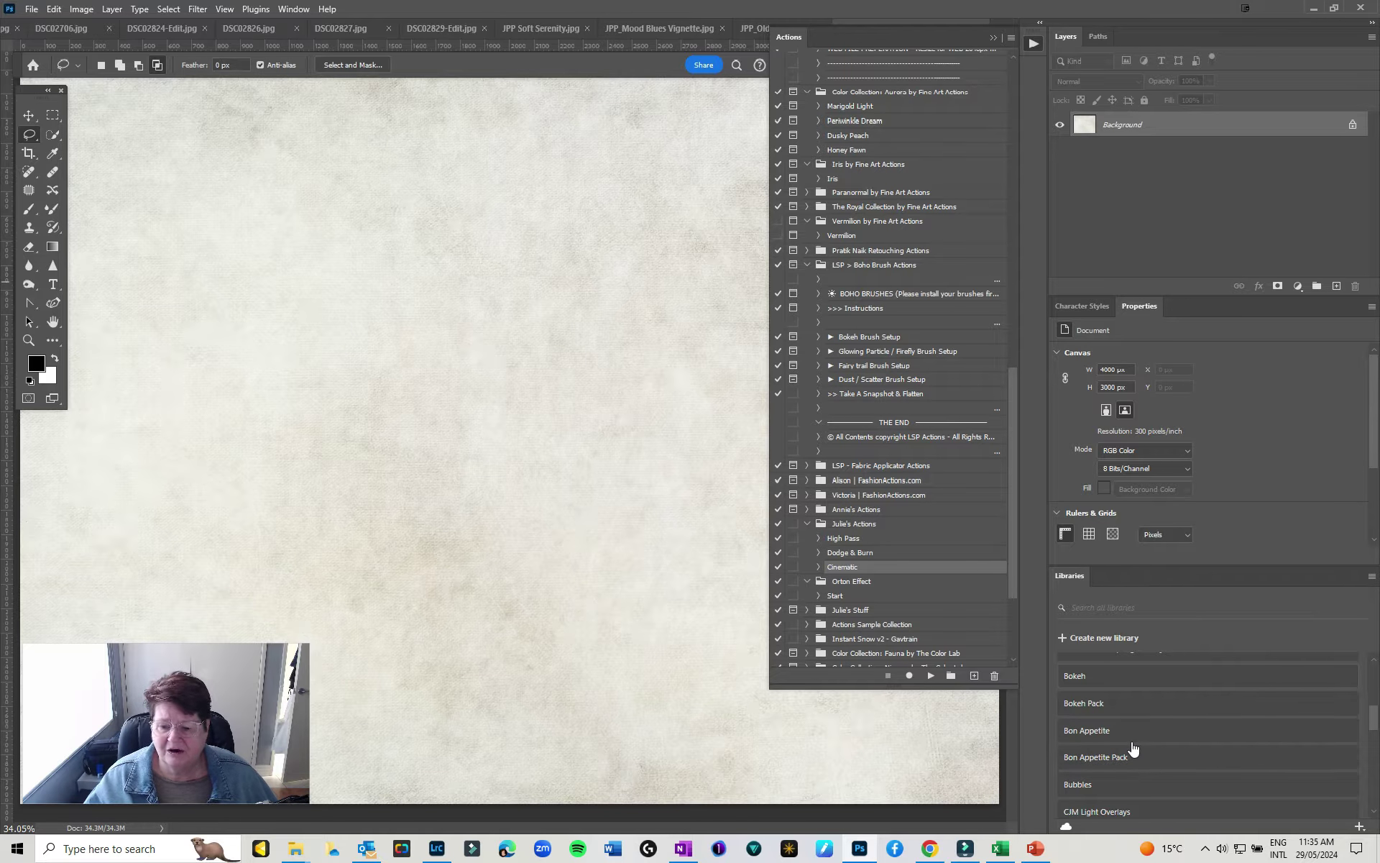
pyautogui.scroll(-2, 1133, 748)
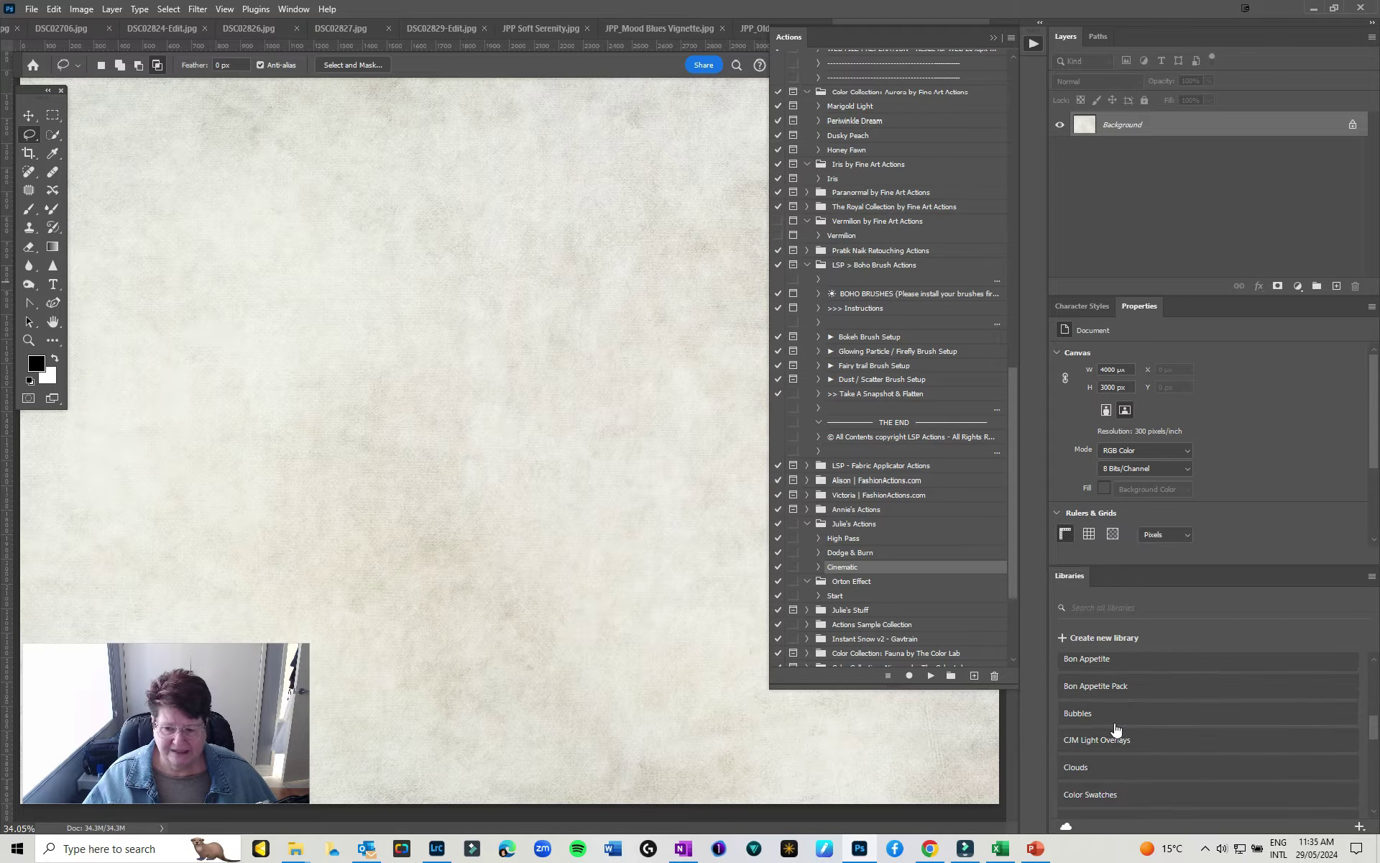
pyautogui.scroll(6, 1117, 740)
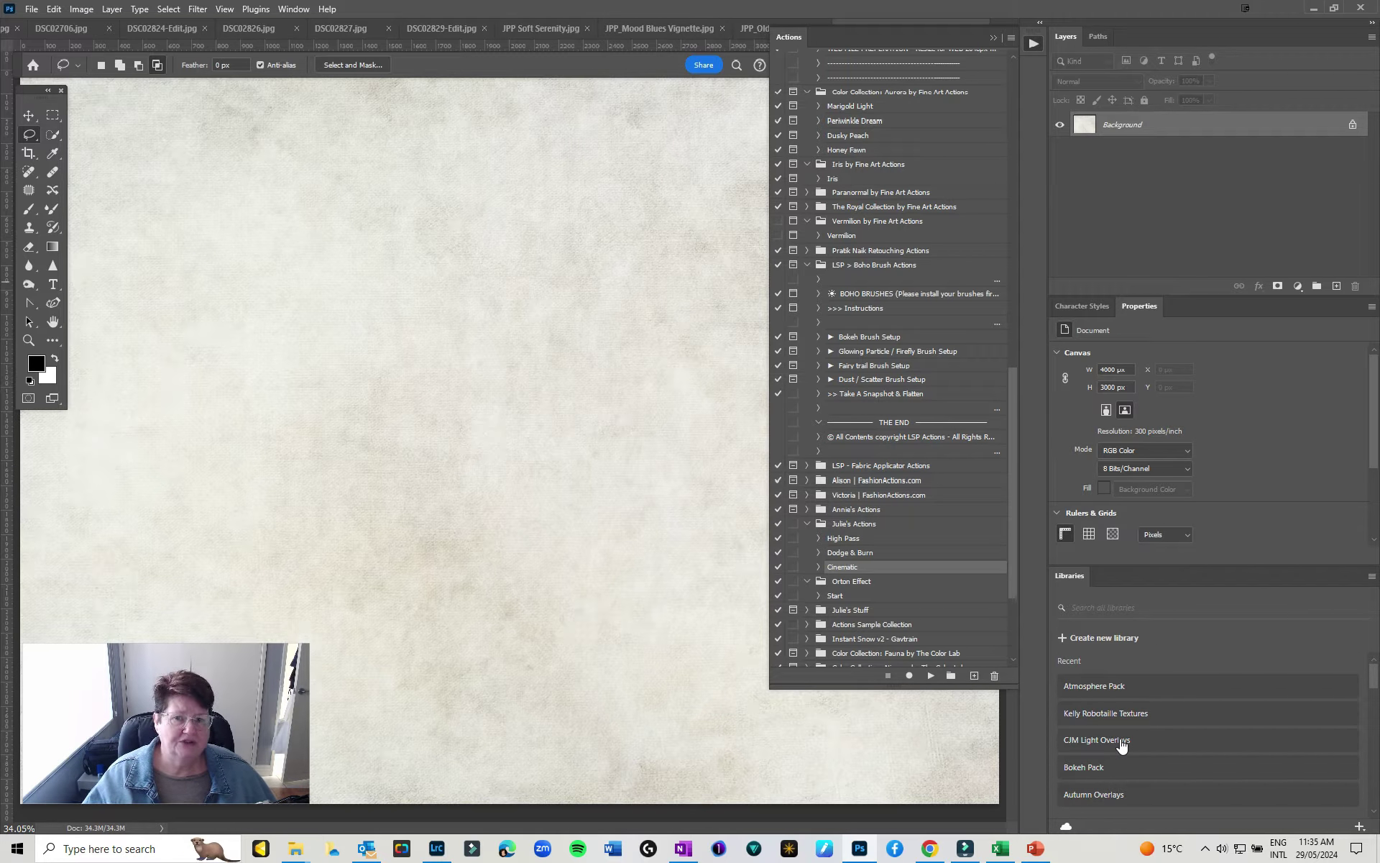
# - Collapse the floating Actions panel and create a new library named Portrait Bundle Overlays
pyautogui.click(992, 38)
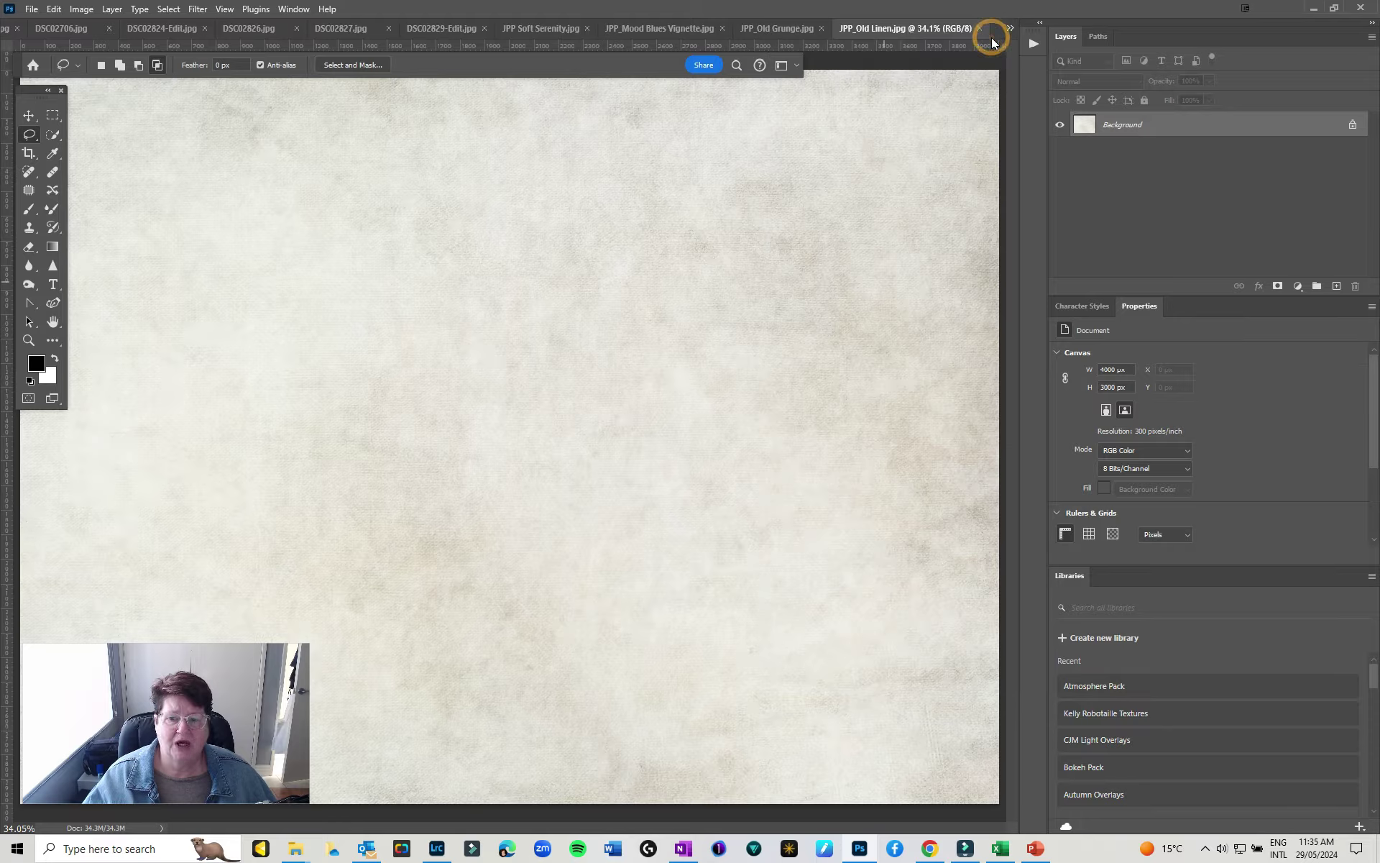
pyautogui.click(1082, 643)
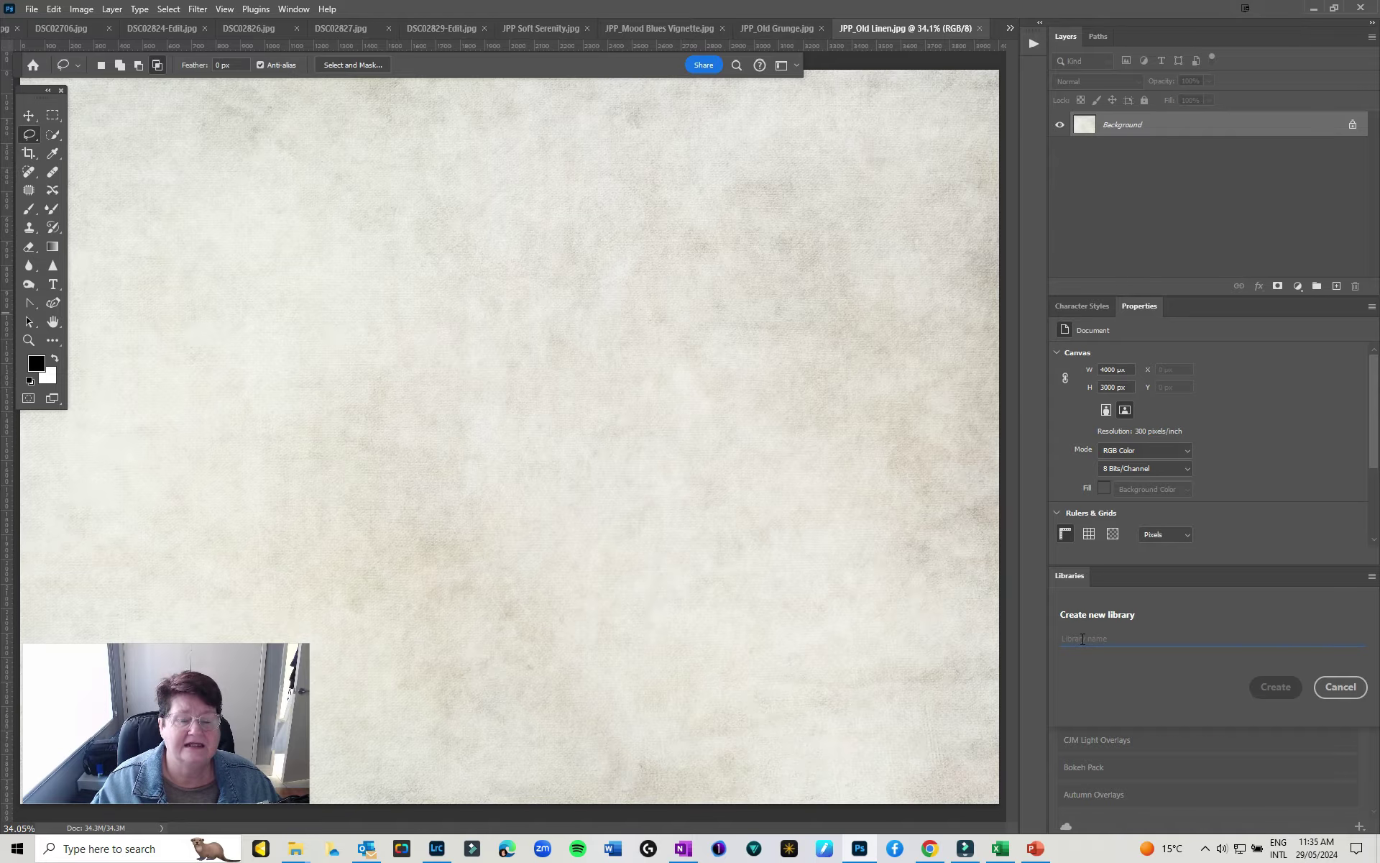
pyautogui.write('Portrait')
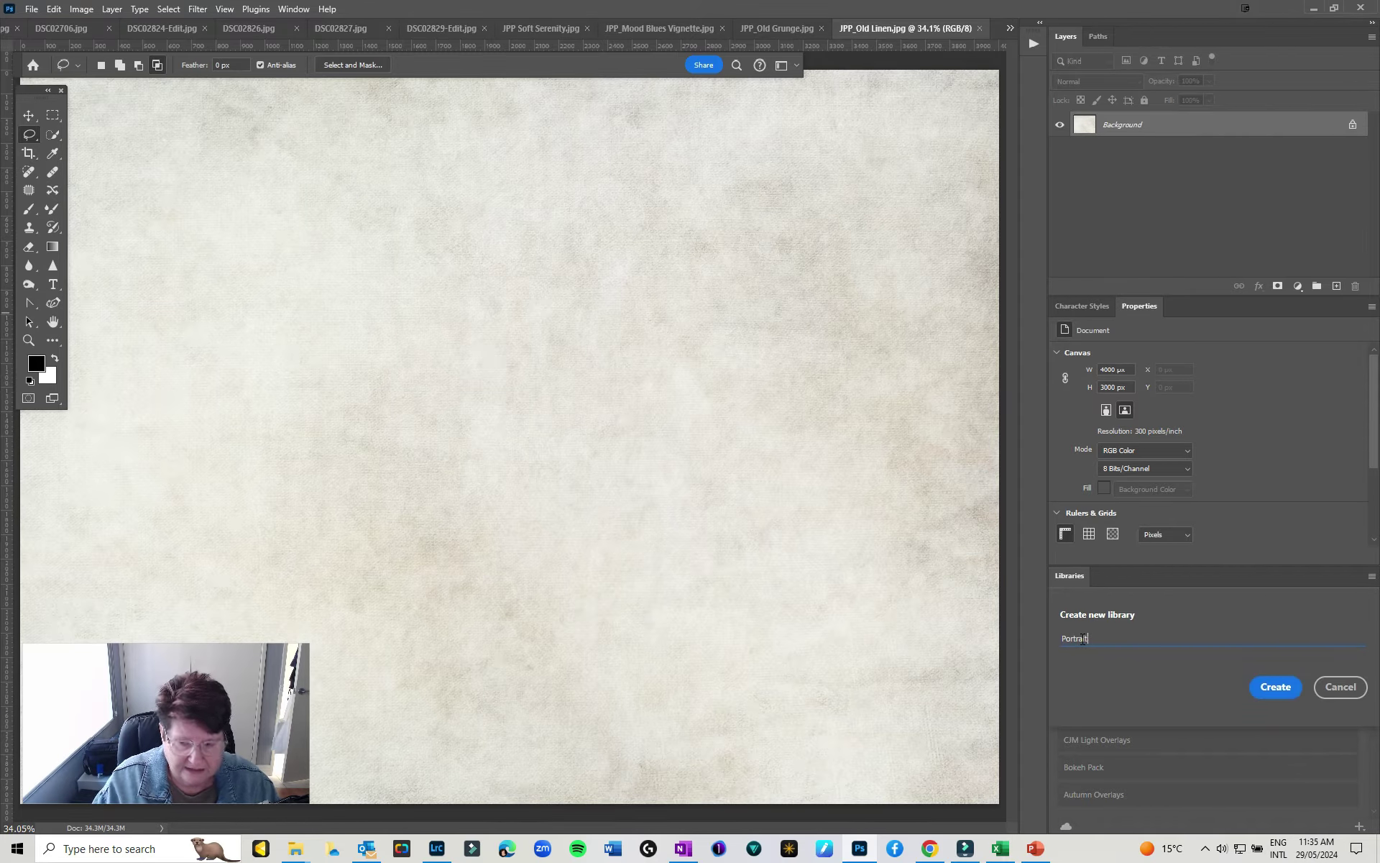
pyautogui.write(' Bundl')
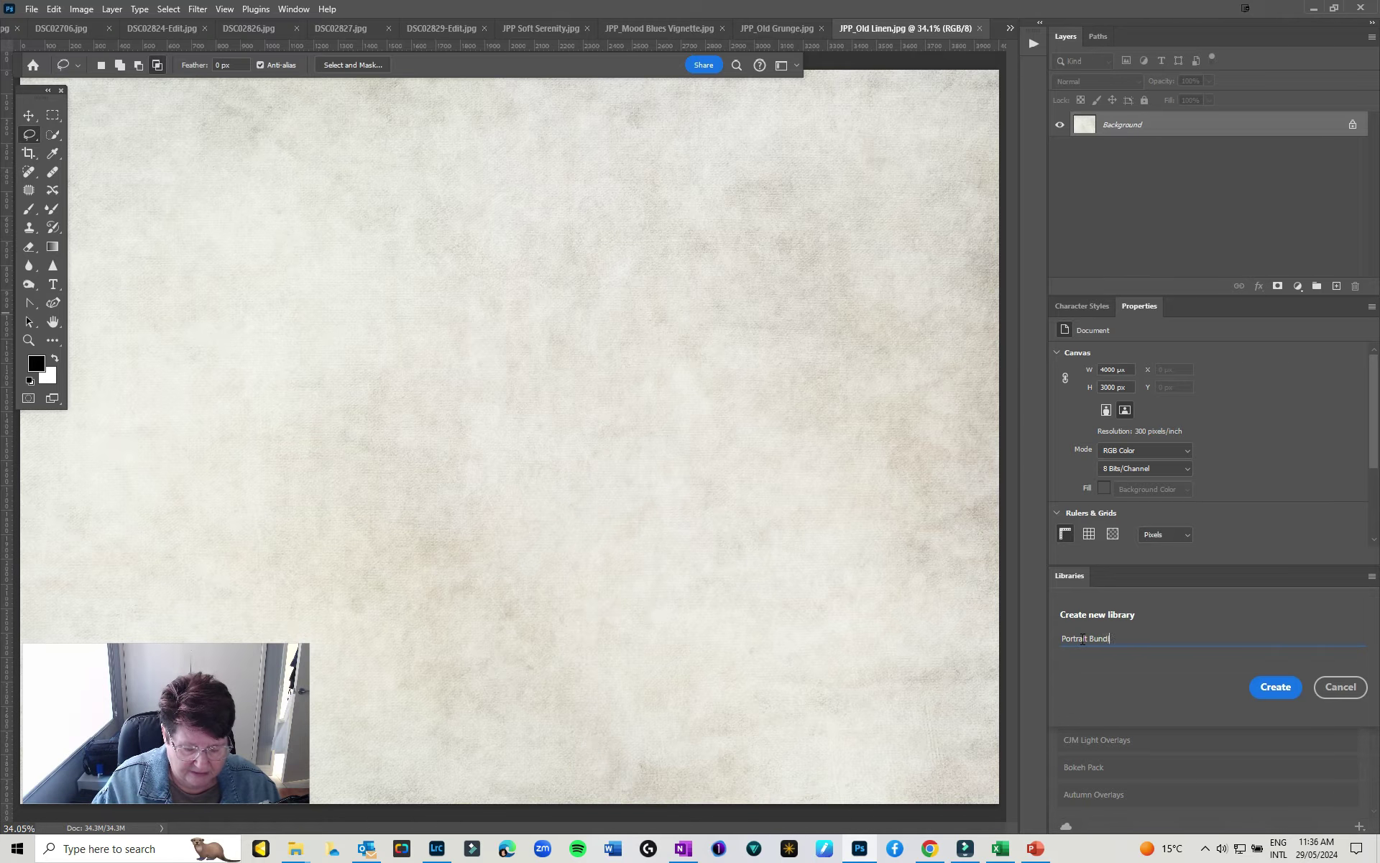
pyautogui.write('e Overlay')
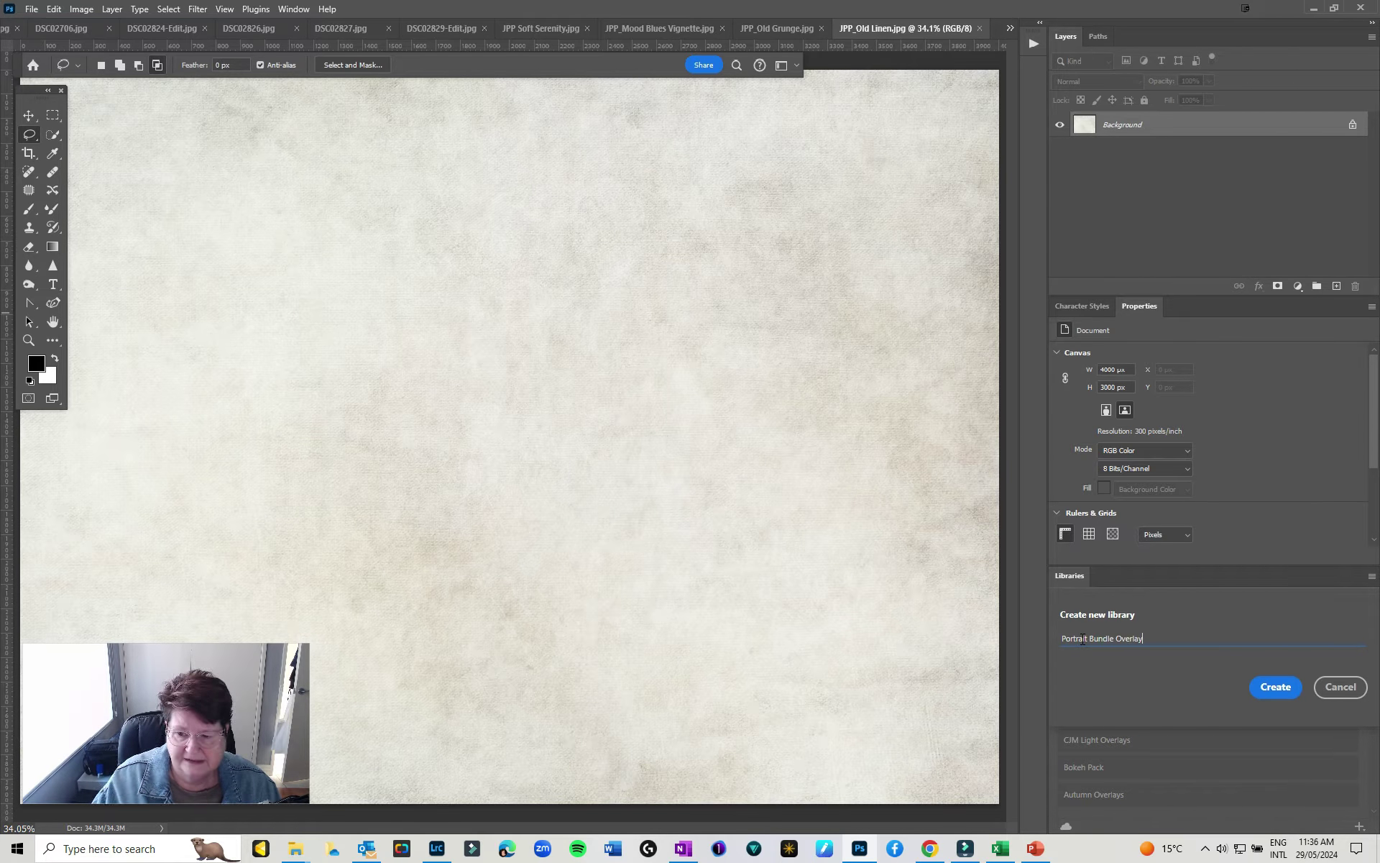
pyautogui.write('as')
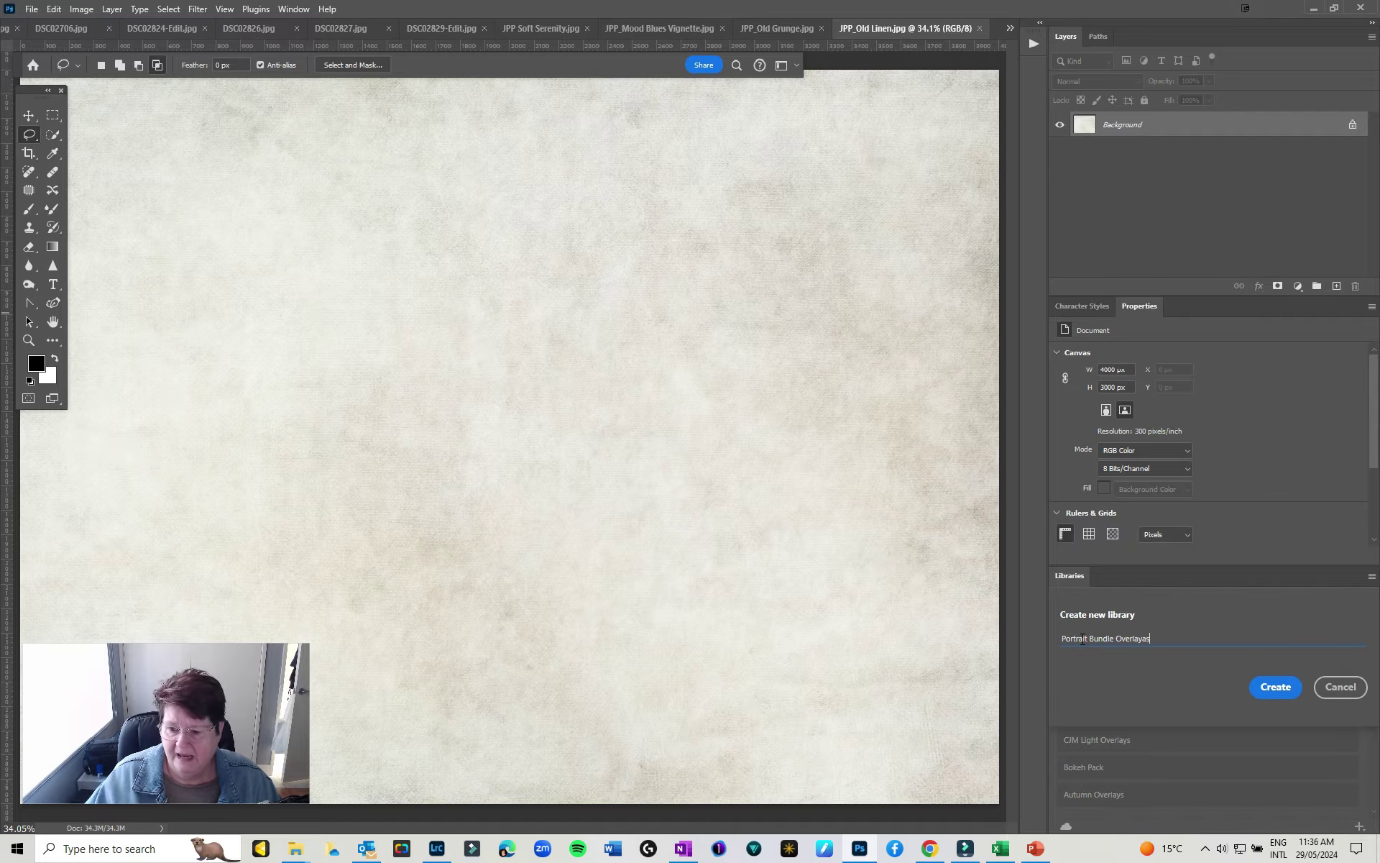
pyautogui.press('BackSpace')
pyautogui.press('BackSpace')
pyautogui.write('s')
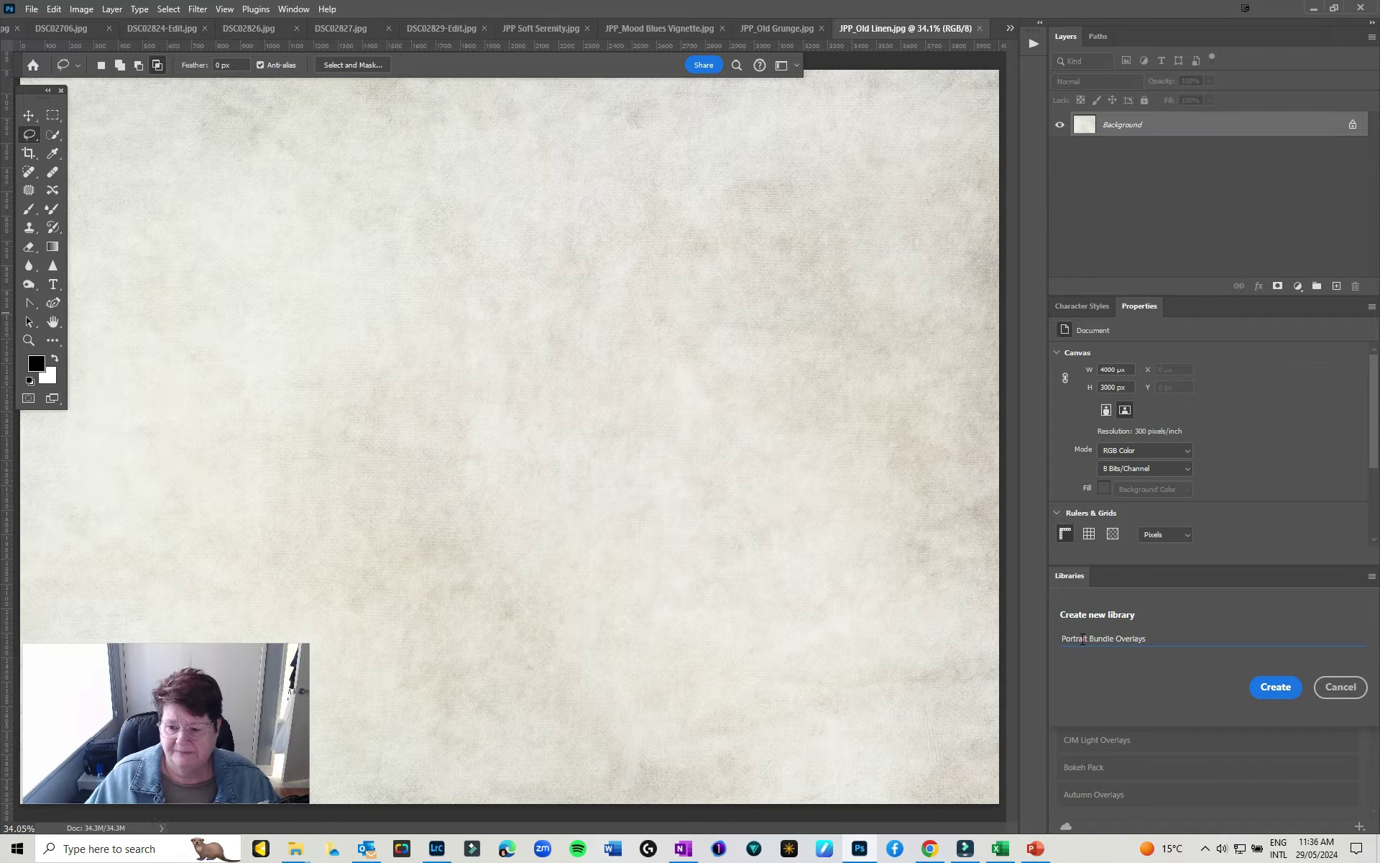
pyautogui.click(1276, 687)
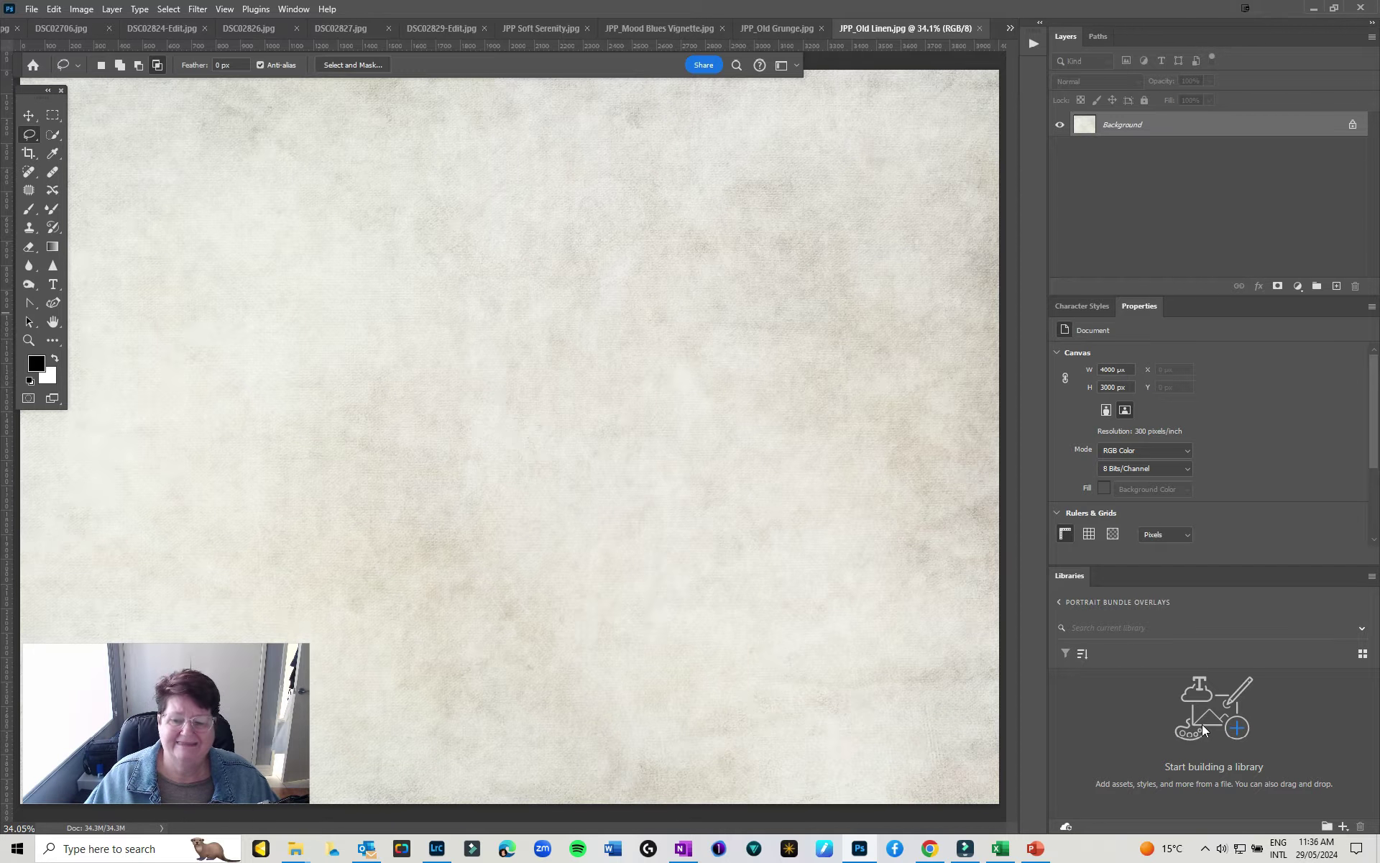
# - Look through the image files in the PS Portrait Pack - Textures & Overlays folder as extra large icons, without opening any
pyautogui.click(27, 10)
pyautogui.click(47, 37)
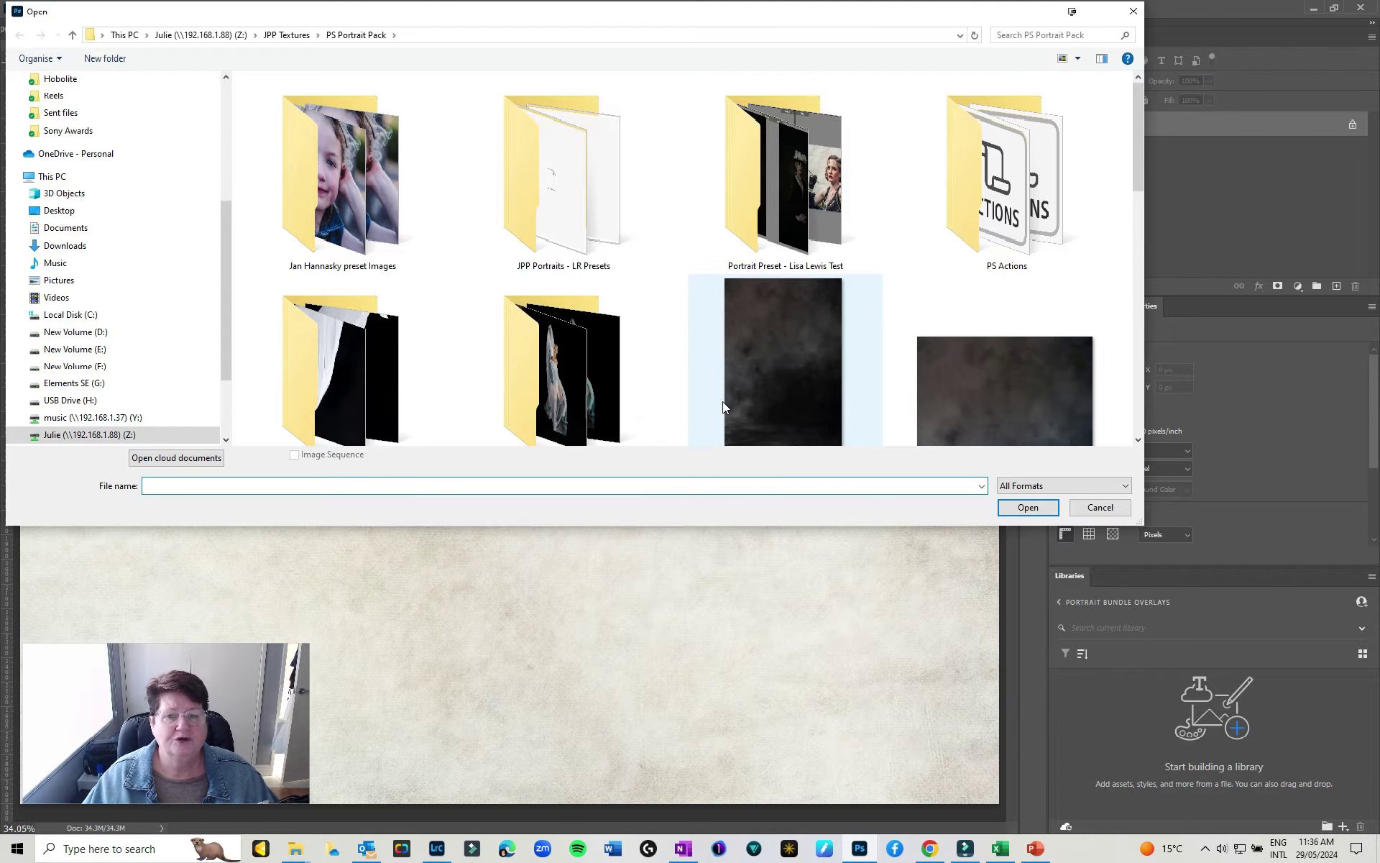
pyautogui.scroll(-3, 716, 394)
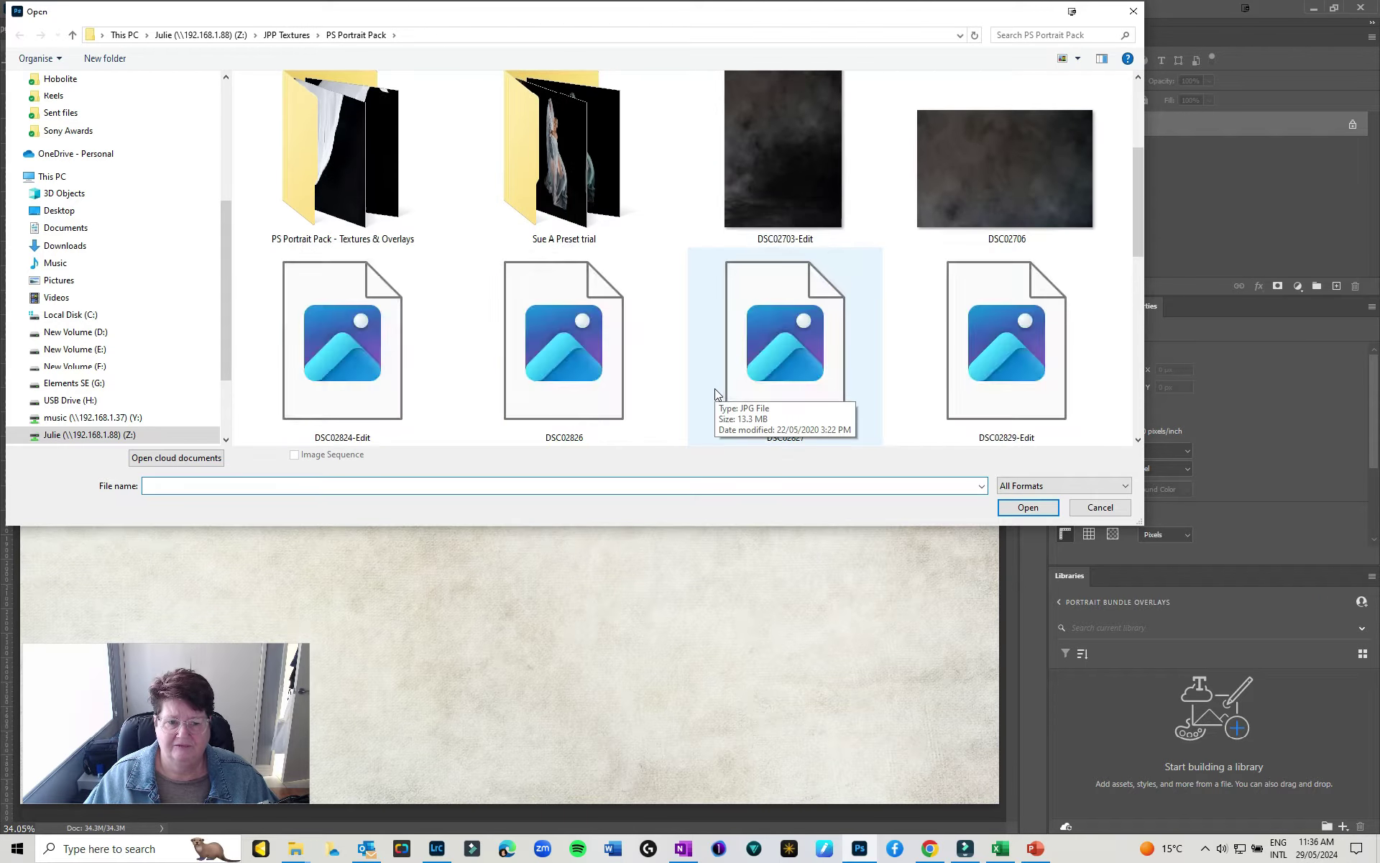
pyautogui.doubleClick(354, 188)
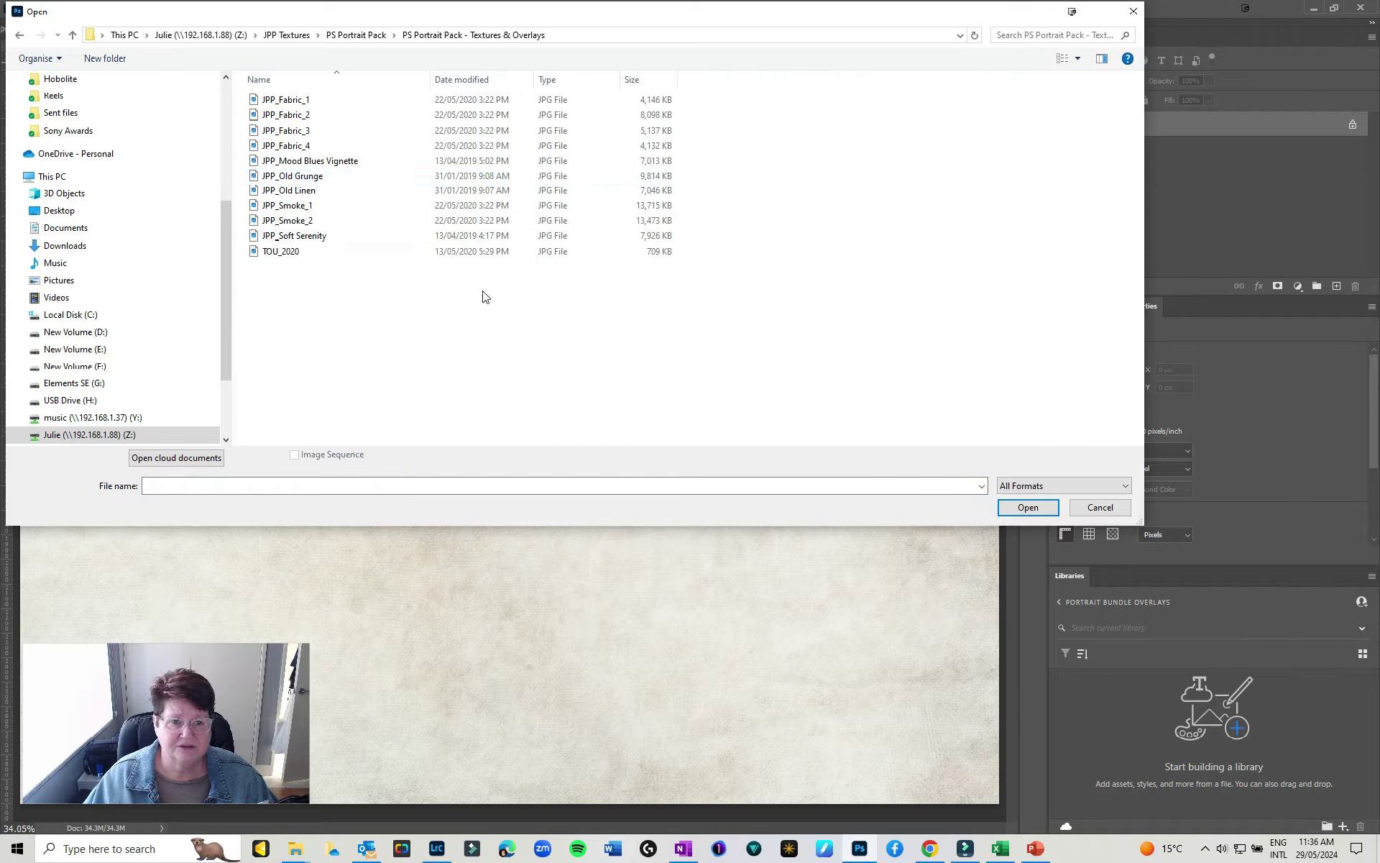
pyautogui.rightClick(486, 309)
pyautogui.moveTo(525, 320)
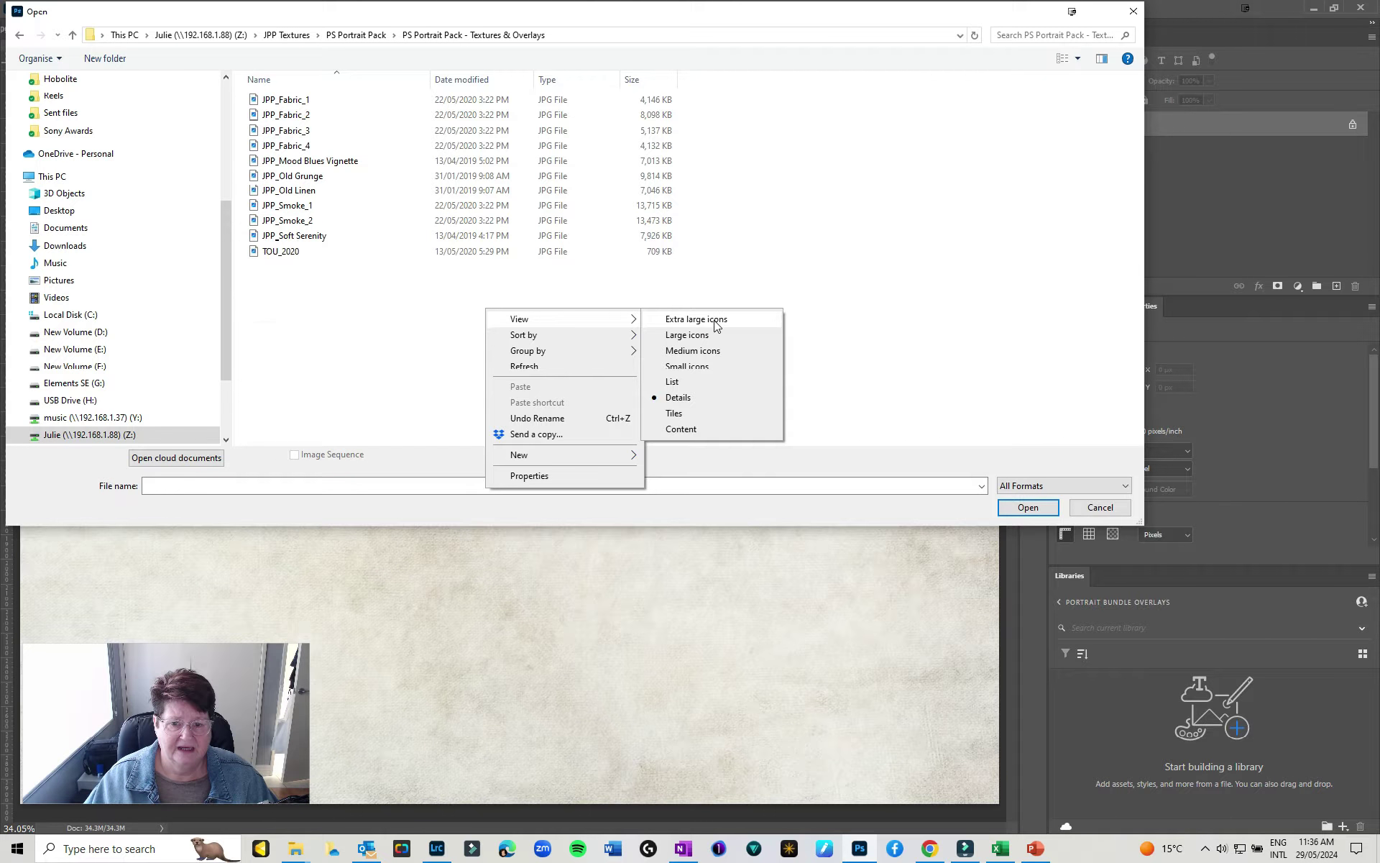
pyautogui.click(715, 320)
pyautogui.scroll(-3, 550, 265)
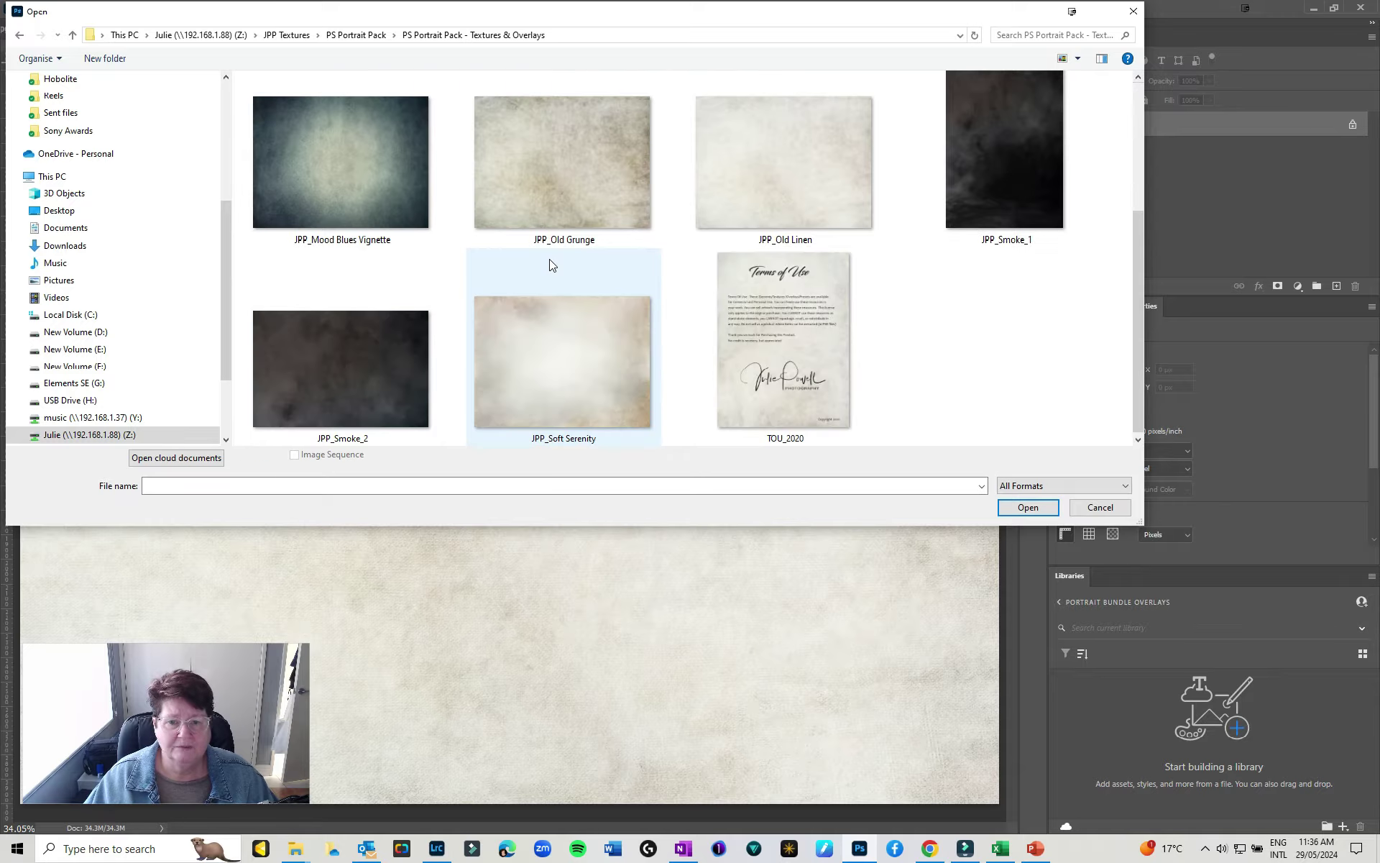
pyautogui.scroll(3, 550, 265)
pyautogui.scroll(-3, 550, 265)
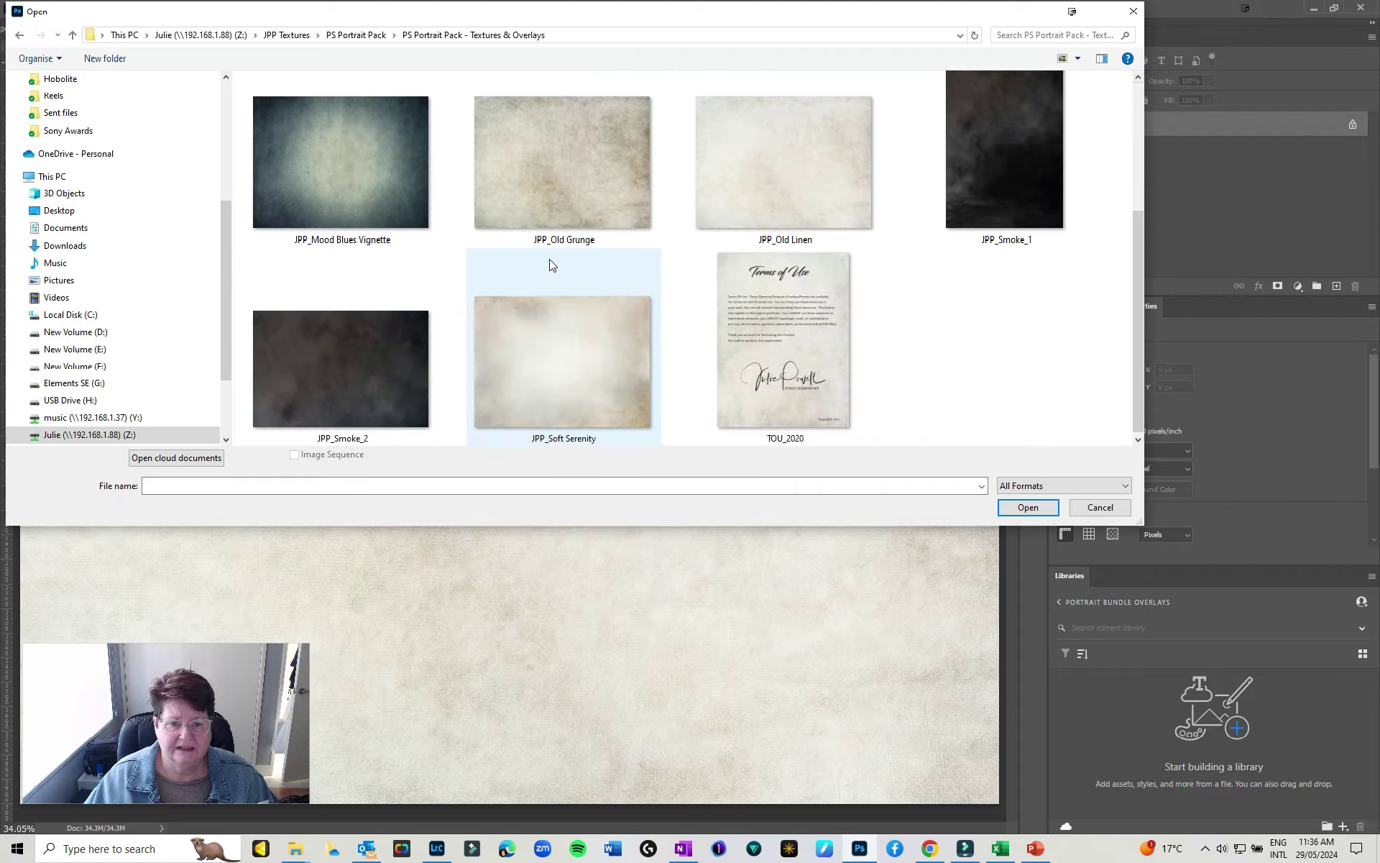
pyautogui.click(1100, 506)
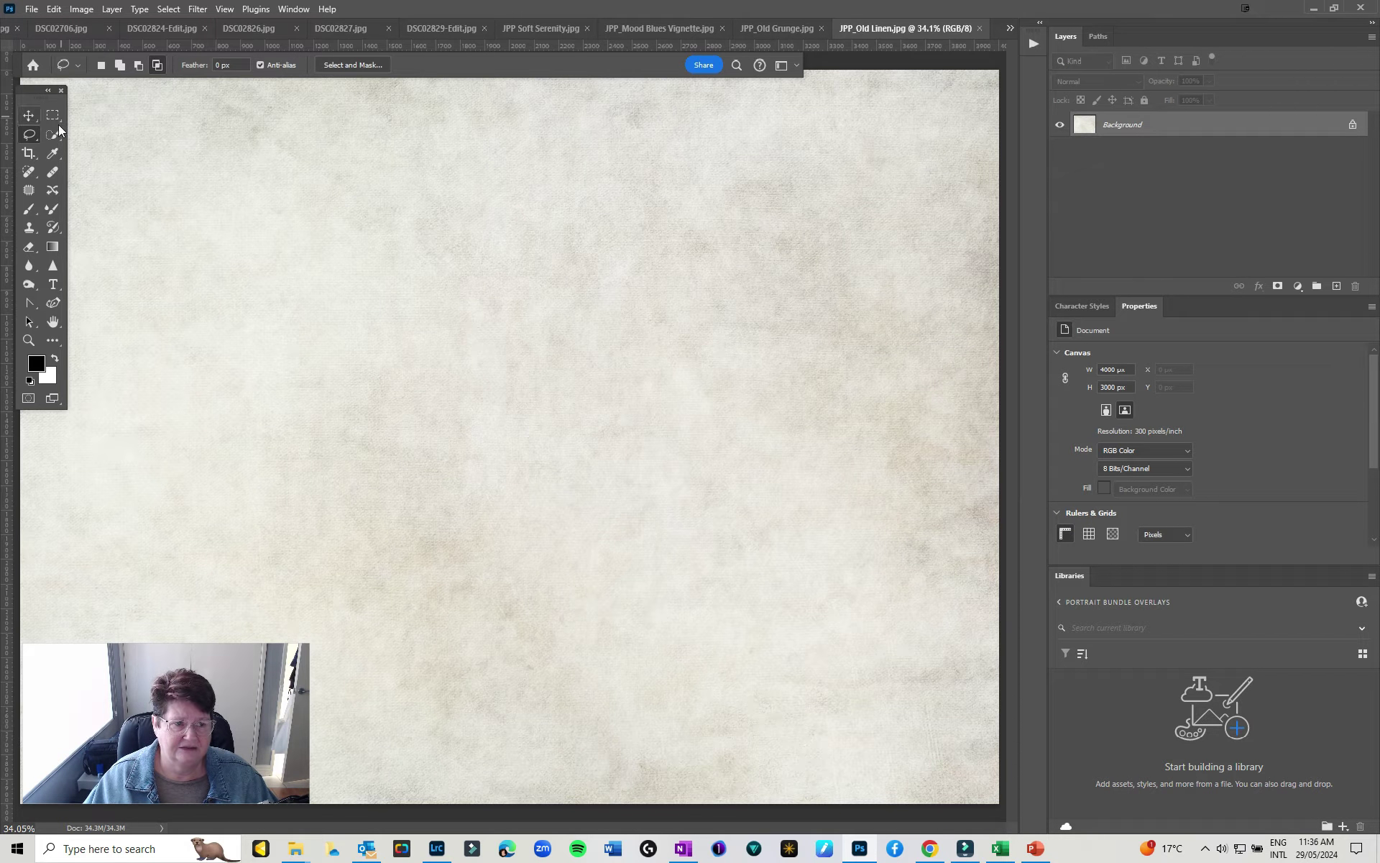
# - Add the Old Linen image to the Portrait Bundle Overlays library as JPP_Old Linen, and close its document
pyautogui.click(27, 117)
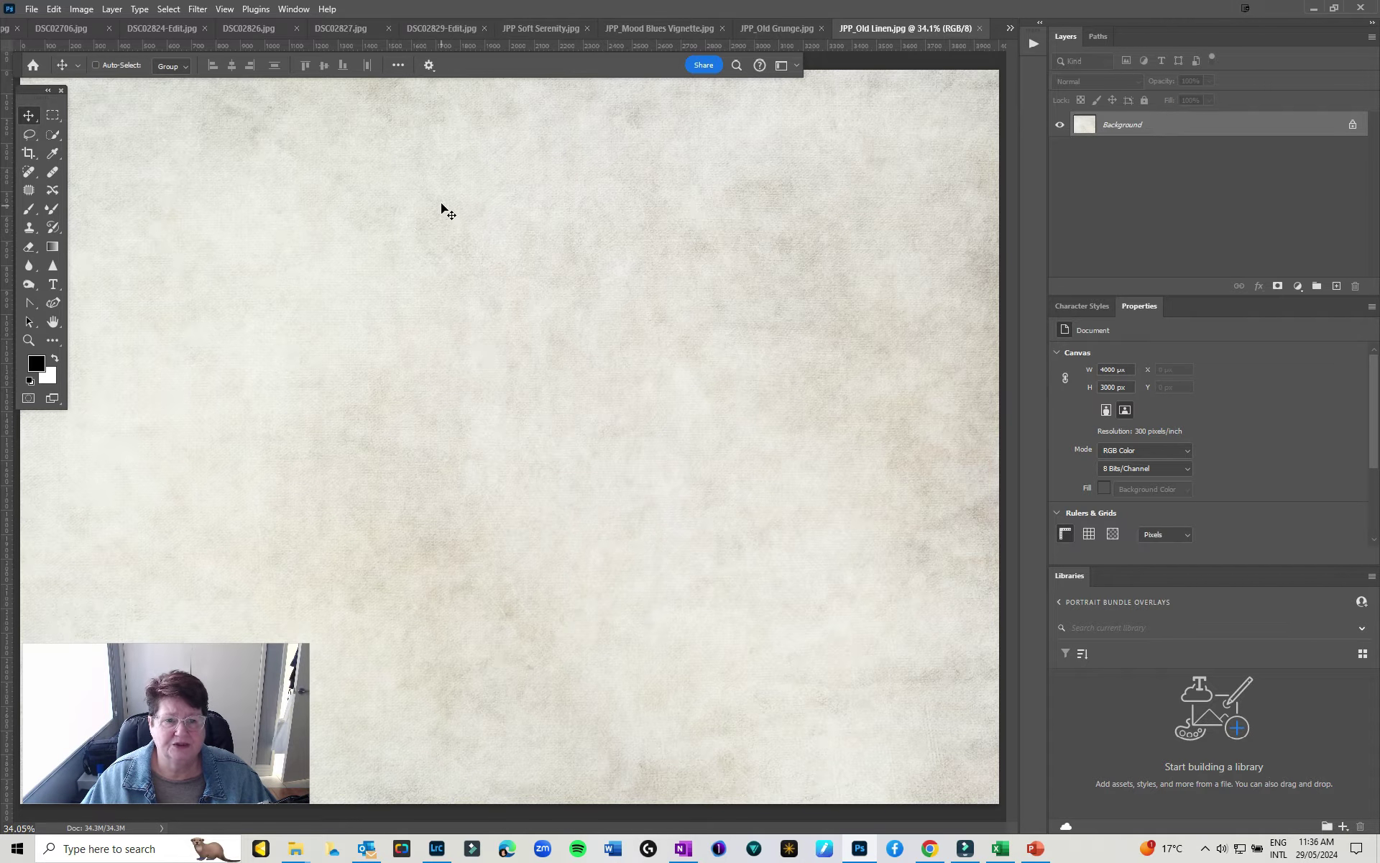
pyautogui.moveTo(411, 167); pyautogui.dragTo(1172, 739)
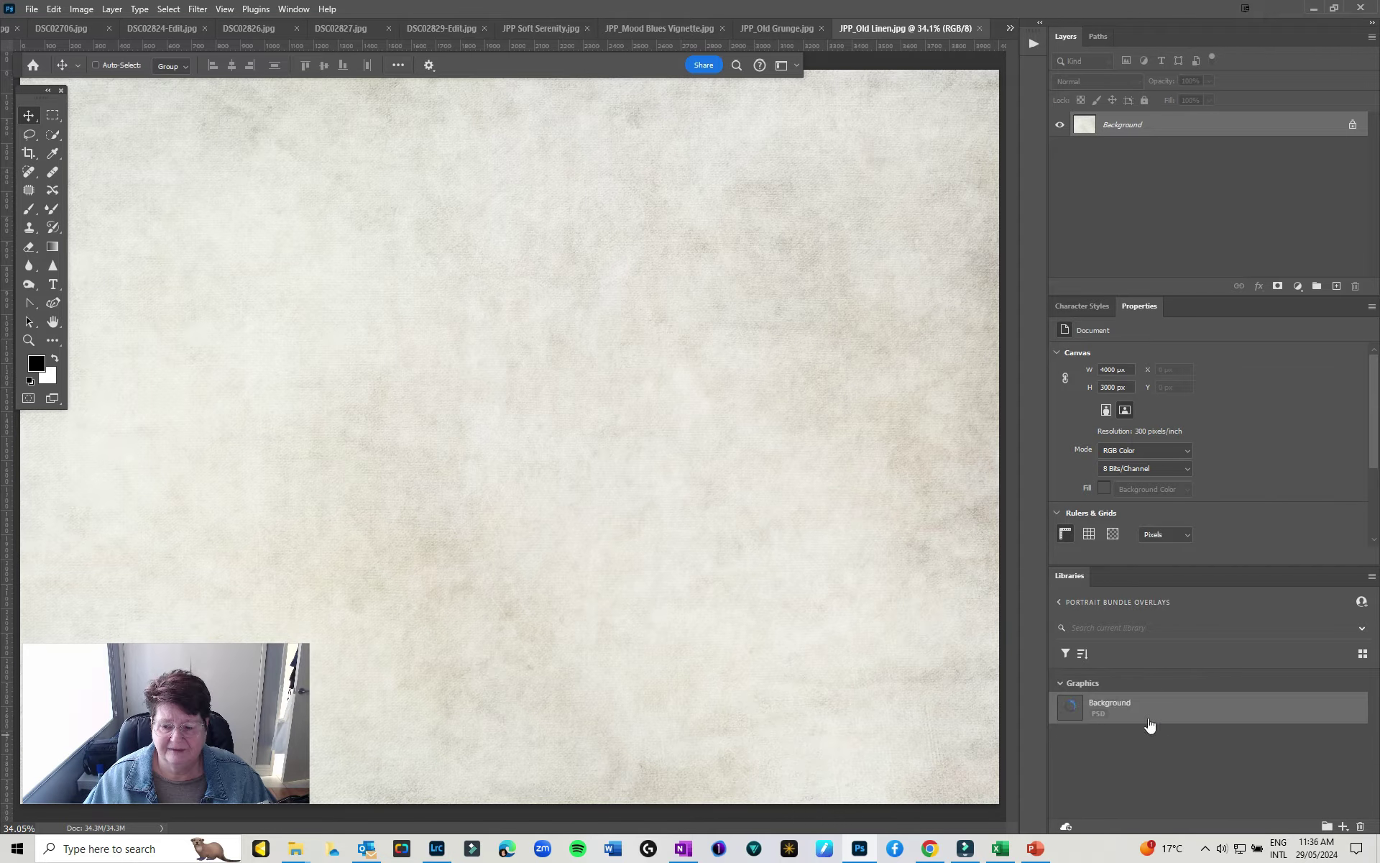
pyautogui.rightClick(1119, 706)
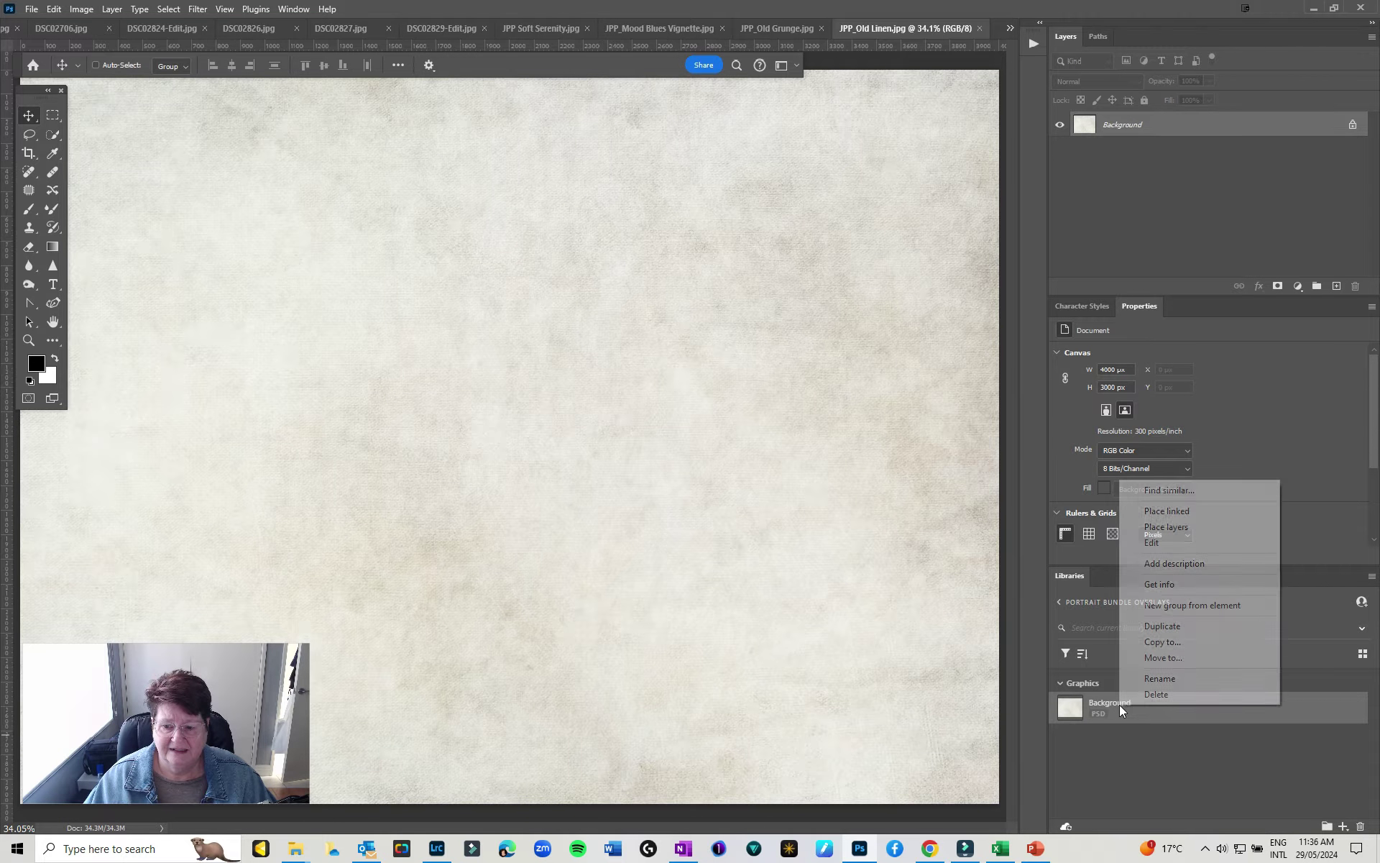
pyautogui.click(1168, 679)
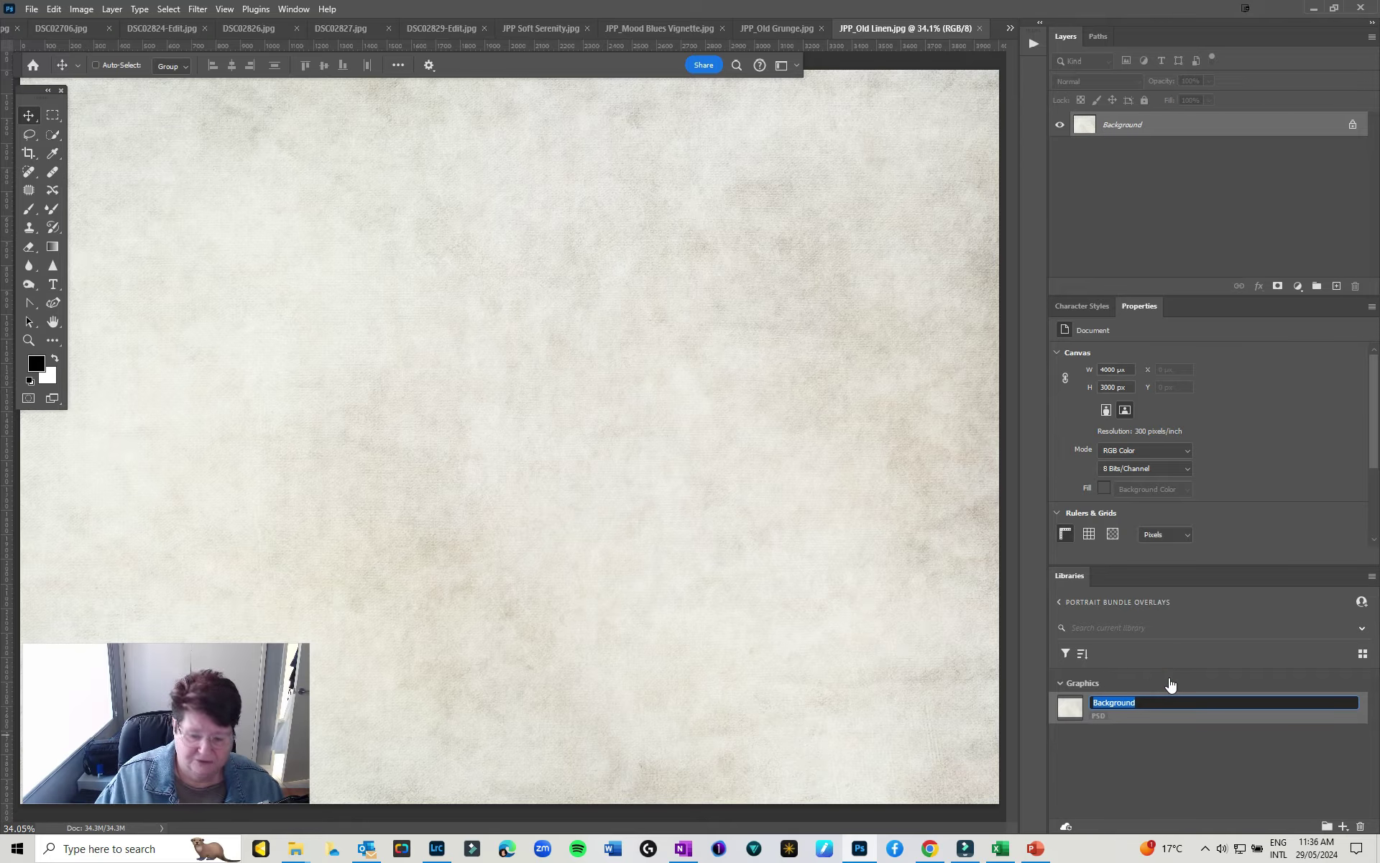
pyautogui.write('JPP_Old Linen')
pyautogui.press('Return')
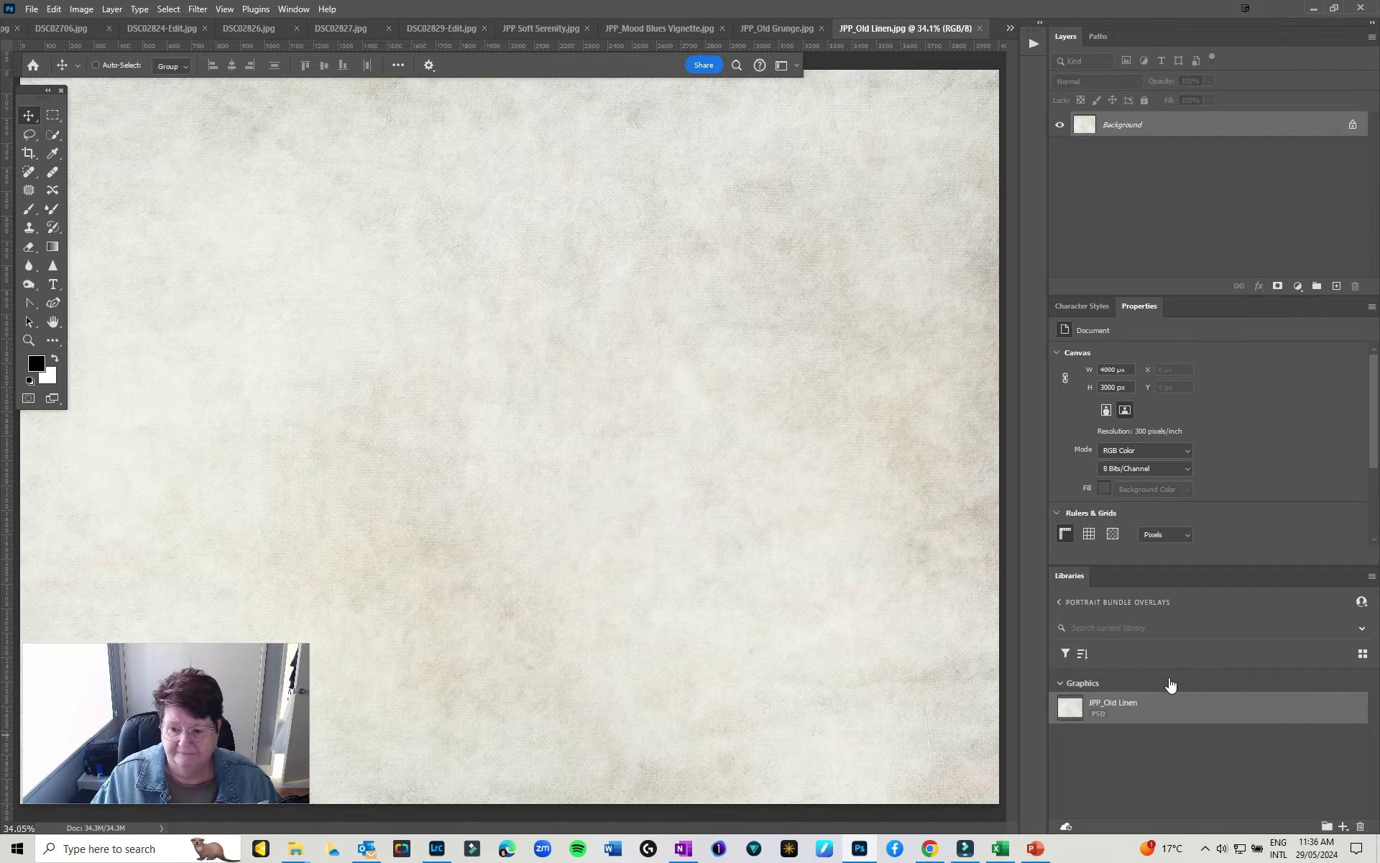
pyautogui.click(980, 29)
# - Add the Mood Blues Vignette image to the Portrait Bundle Overlays library as JPP_Moody Blue Vignette, and close its document
pyautogui.click(740, 29)
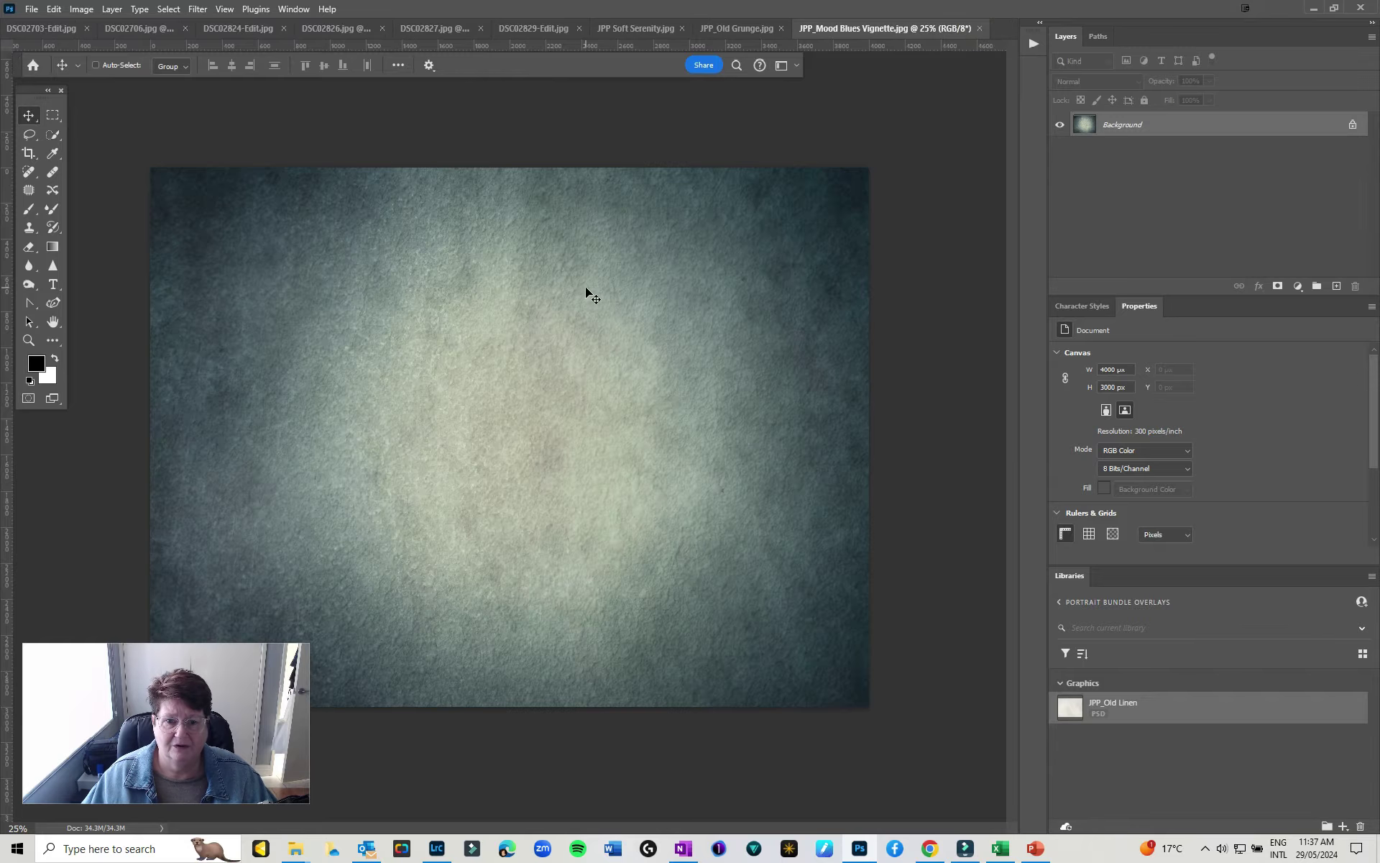
pyautogui.moveTo(551, 279); pyautogui.dragTo(1221, 739)
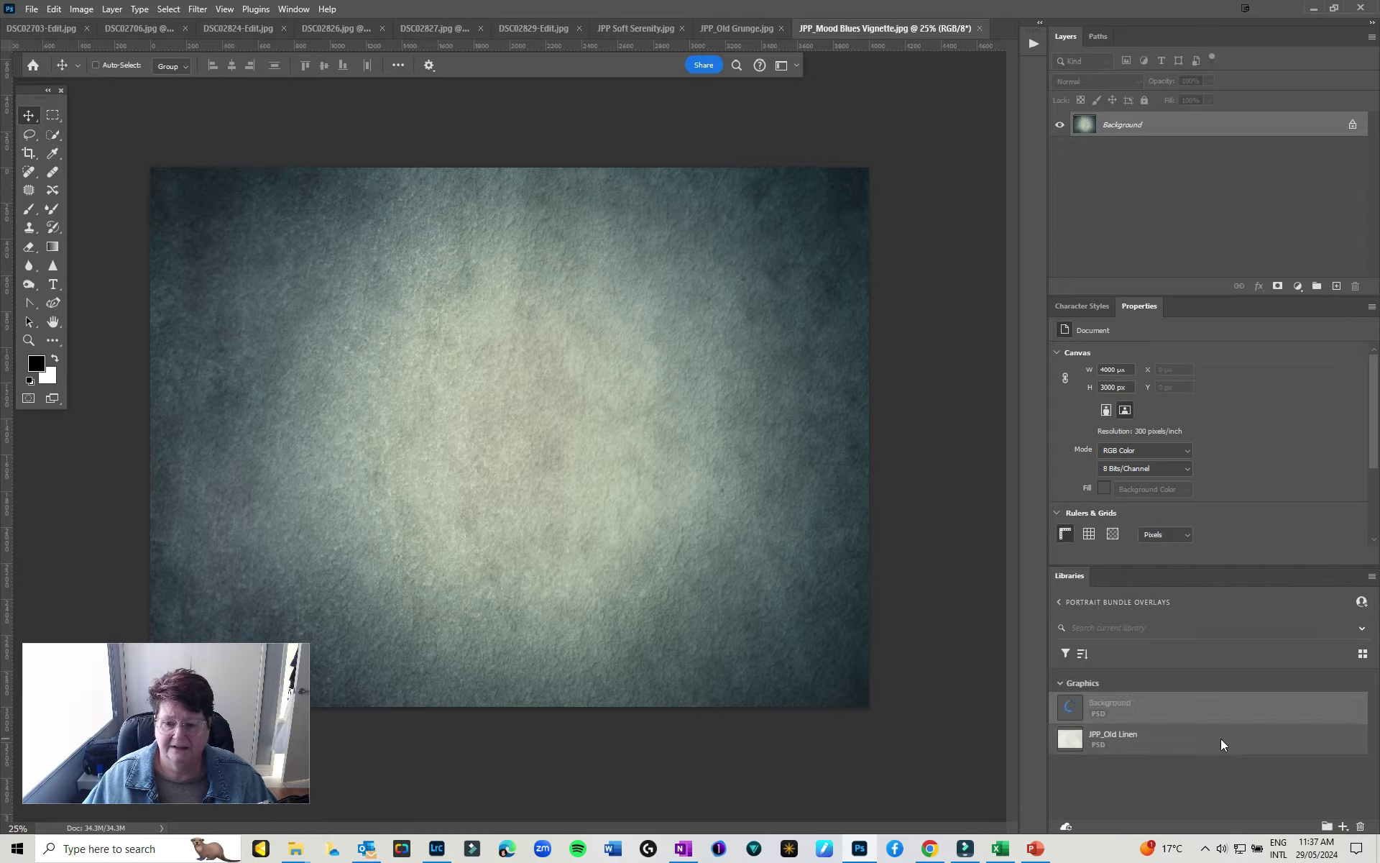
pyautogui.rightClick(1107, 703)
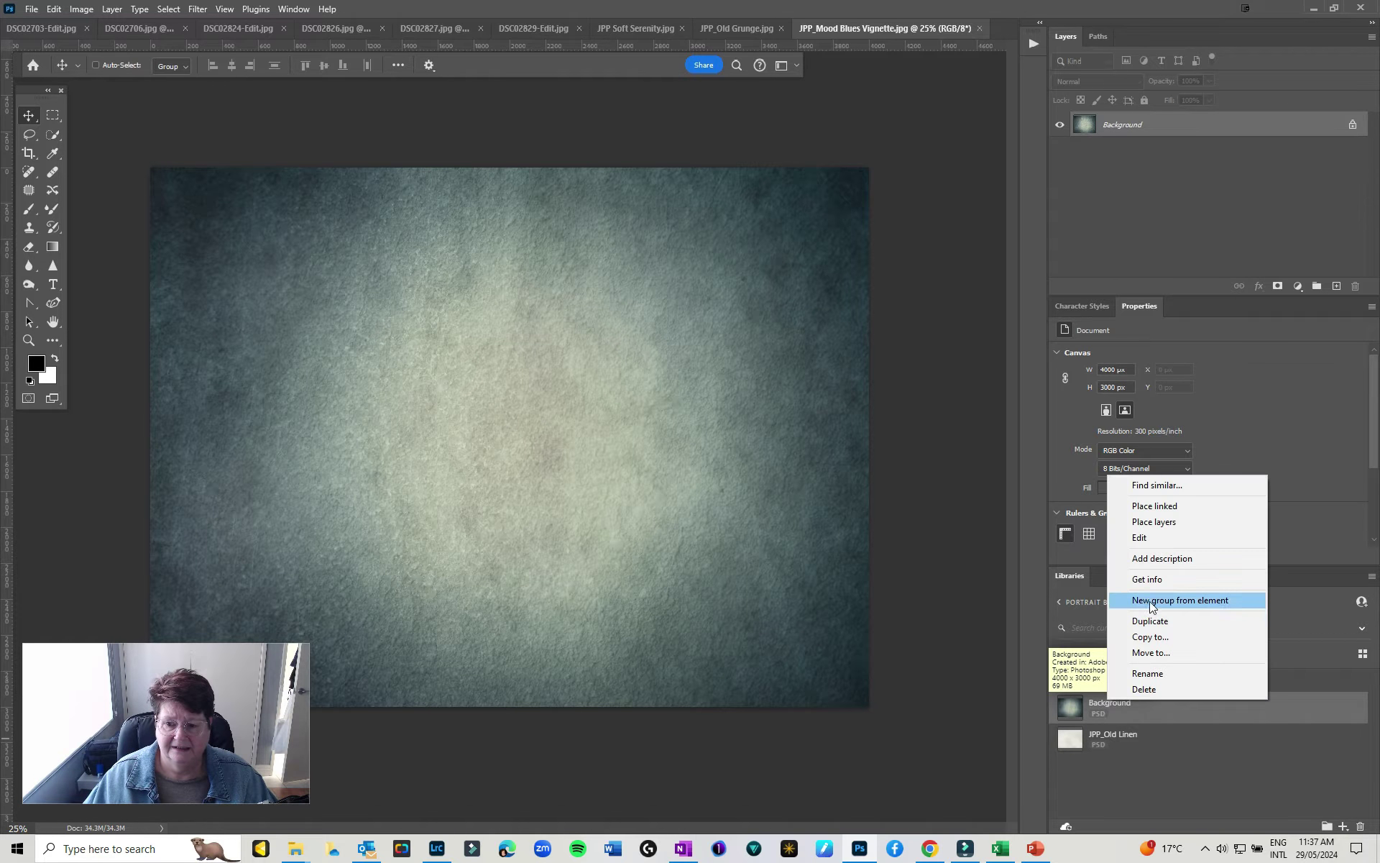
pyautogui.click(1148, 673)
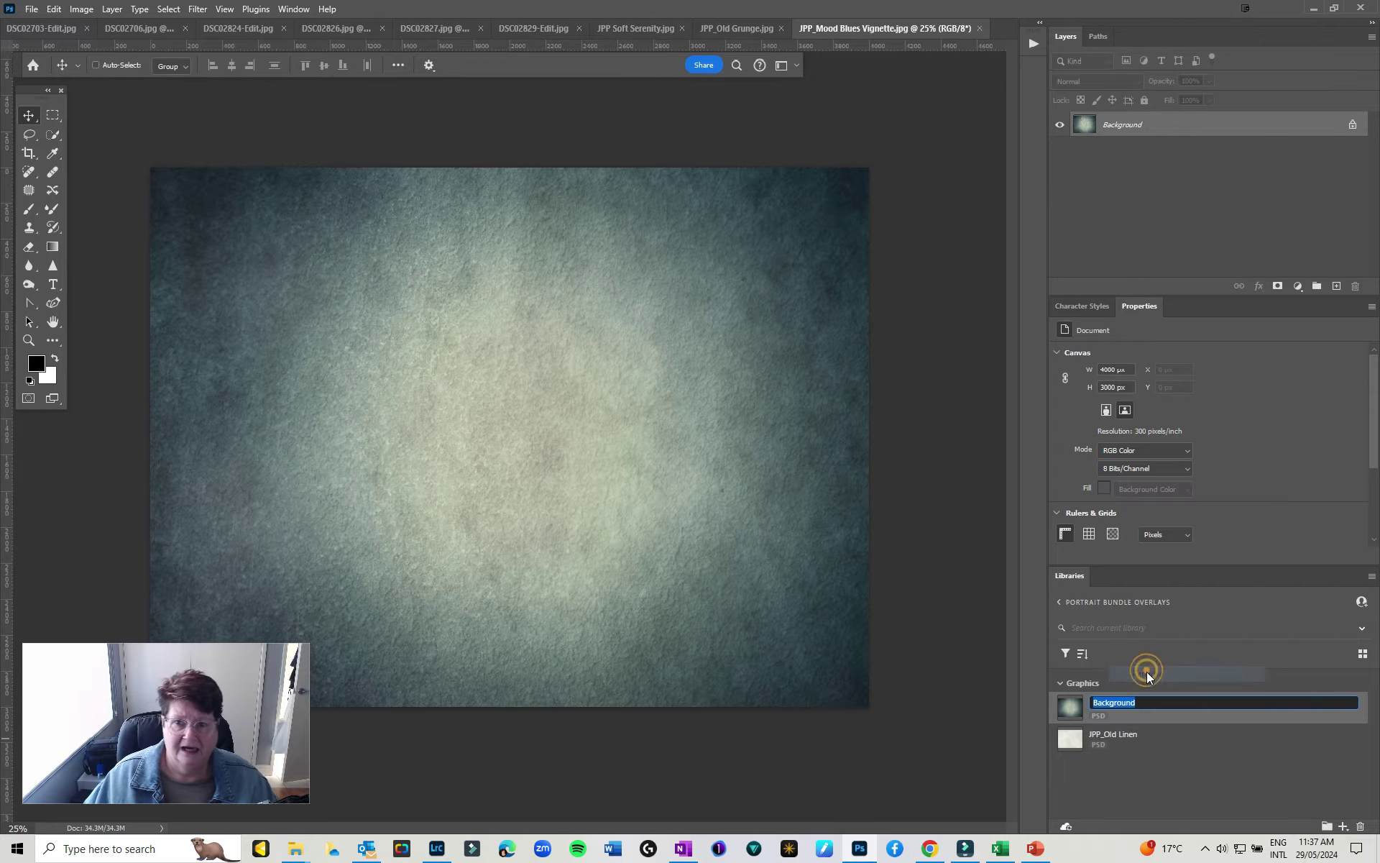
pyautogui.write('JPP_Moody Blue Vignette')
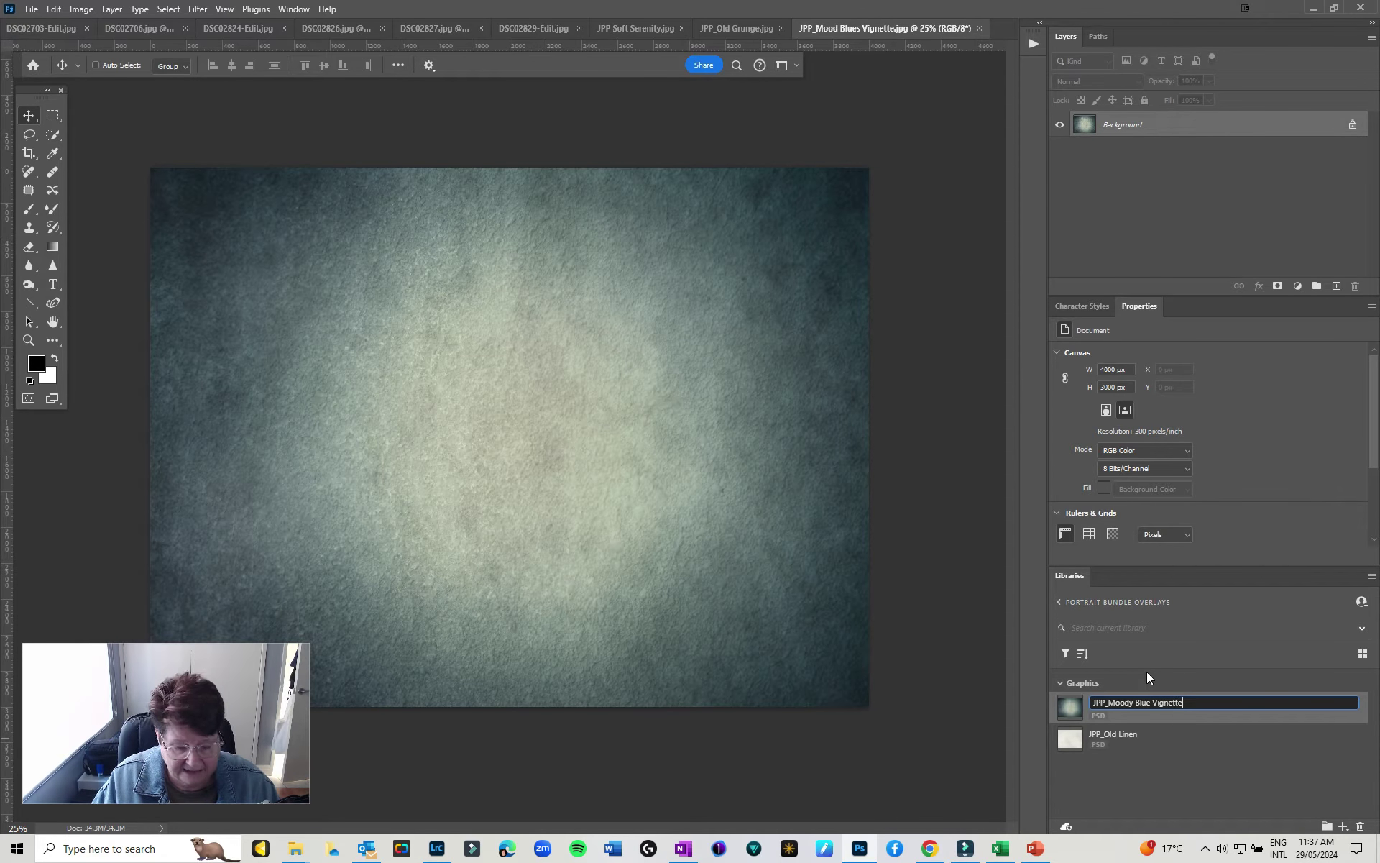
pyautogui.press('Return')
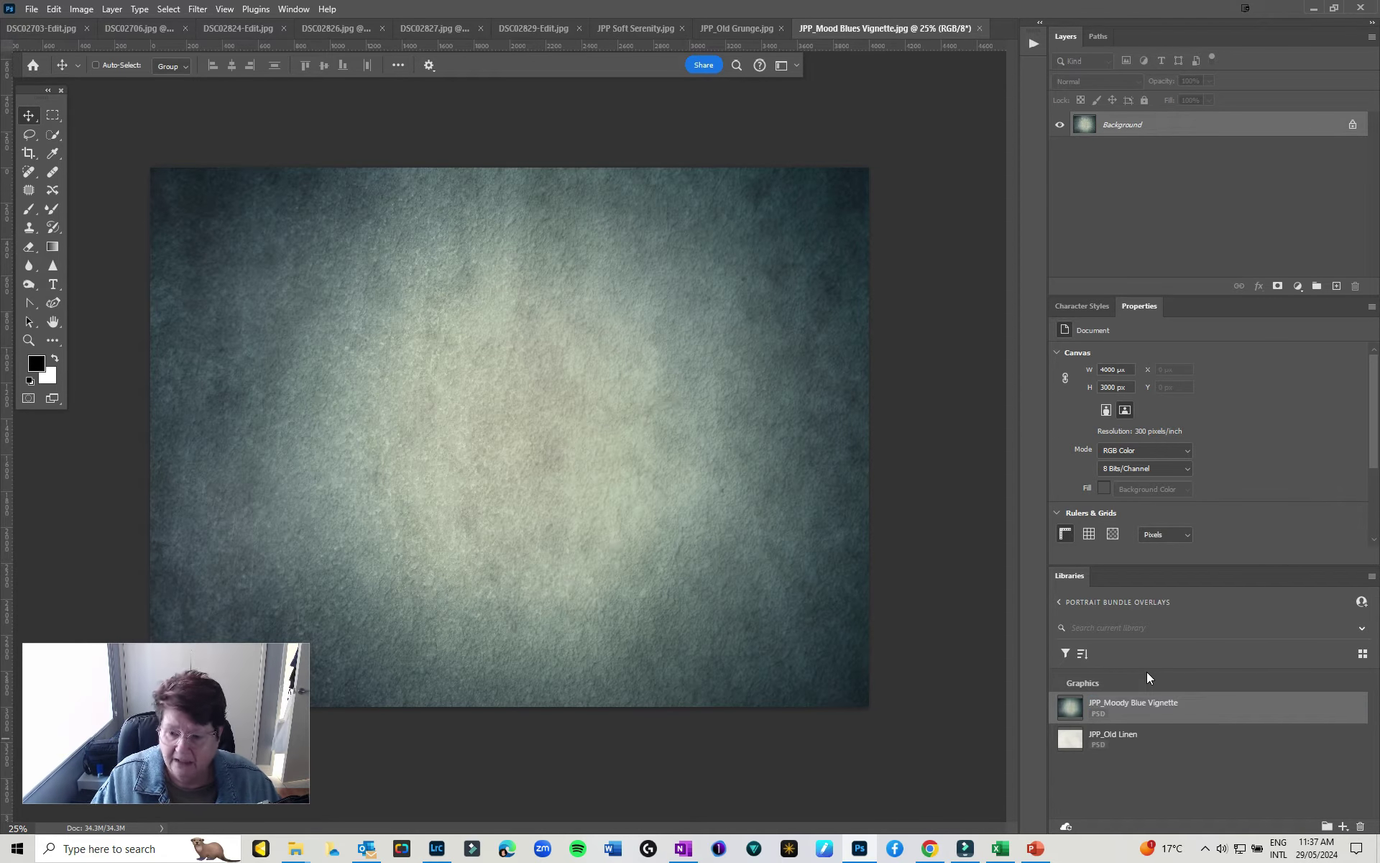
pyautogui.click(978, 28)
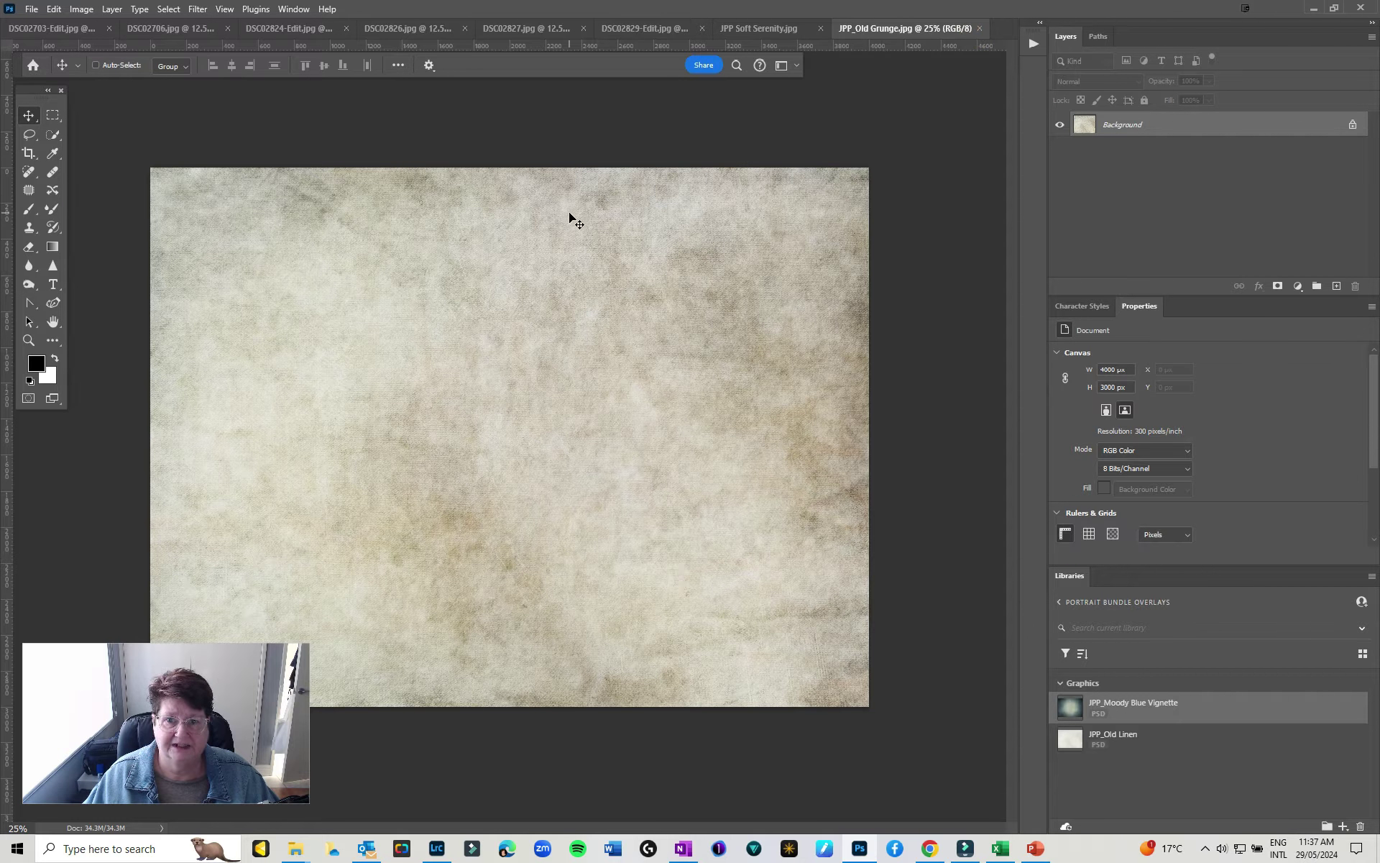
# - Add the Old Grunge image to the Portrait Bundle Overlays library and rename the new graphic as JPP_Old Grunge
pyautogui.moveTo(573, 216); pyautogui.dragTo(1145, 781)
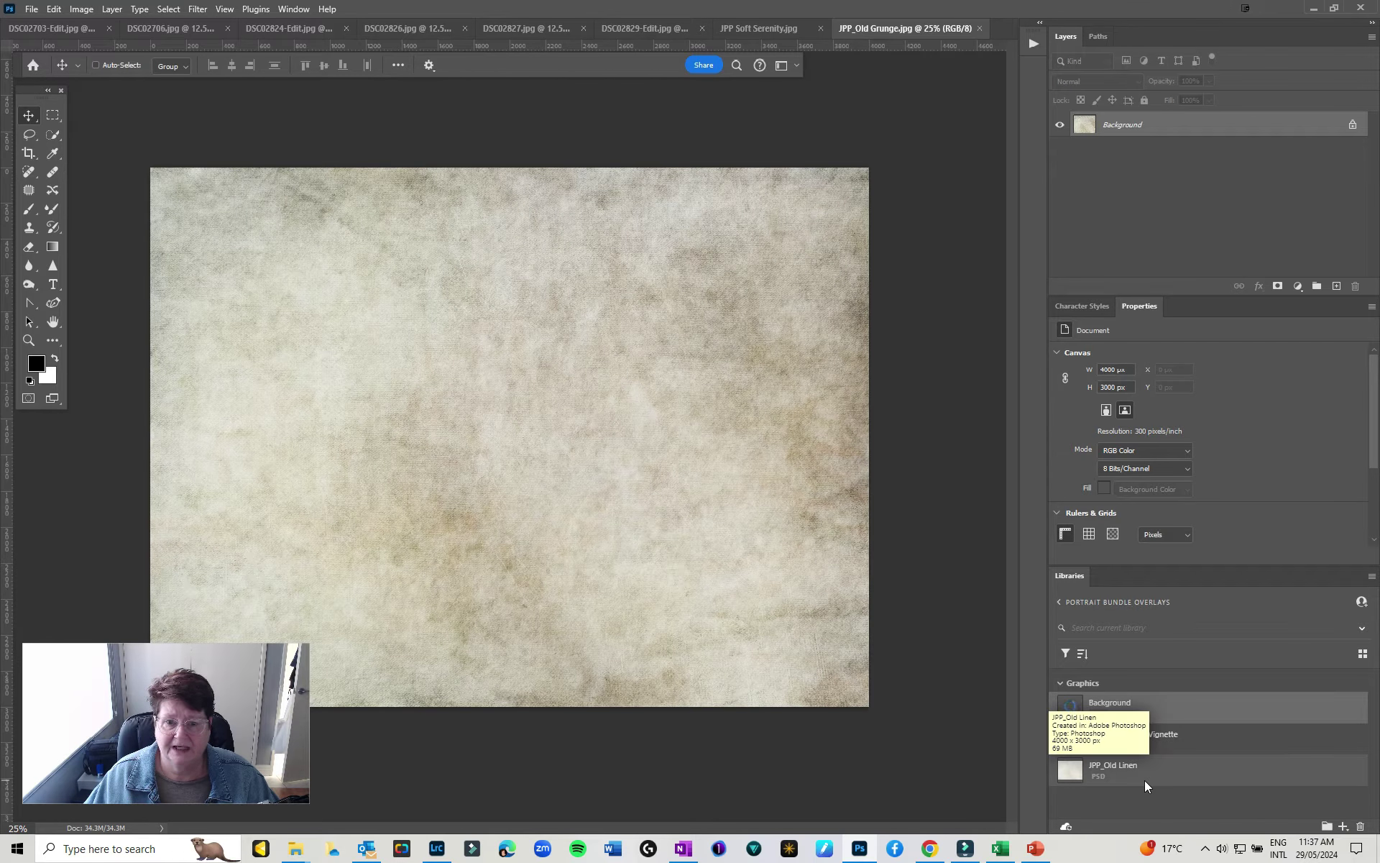
pyautogui.doubleClick(1122, 702)
pyautogui.write('JPP_')
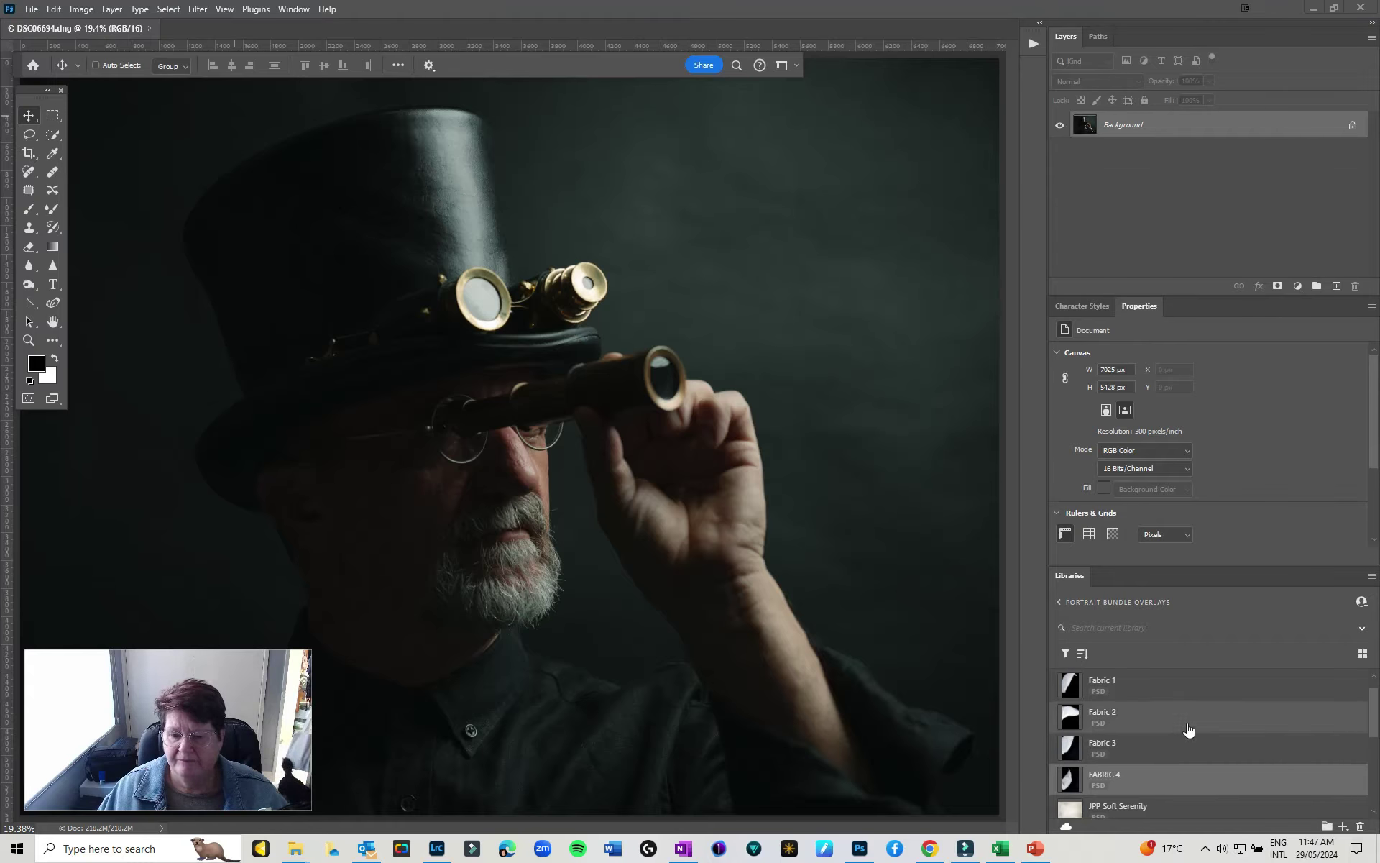
# - Look through the graphics in the Portrait Bundle Overlays library and the list of all libraries
pyautogui.scroll(-2, 1151, 800)
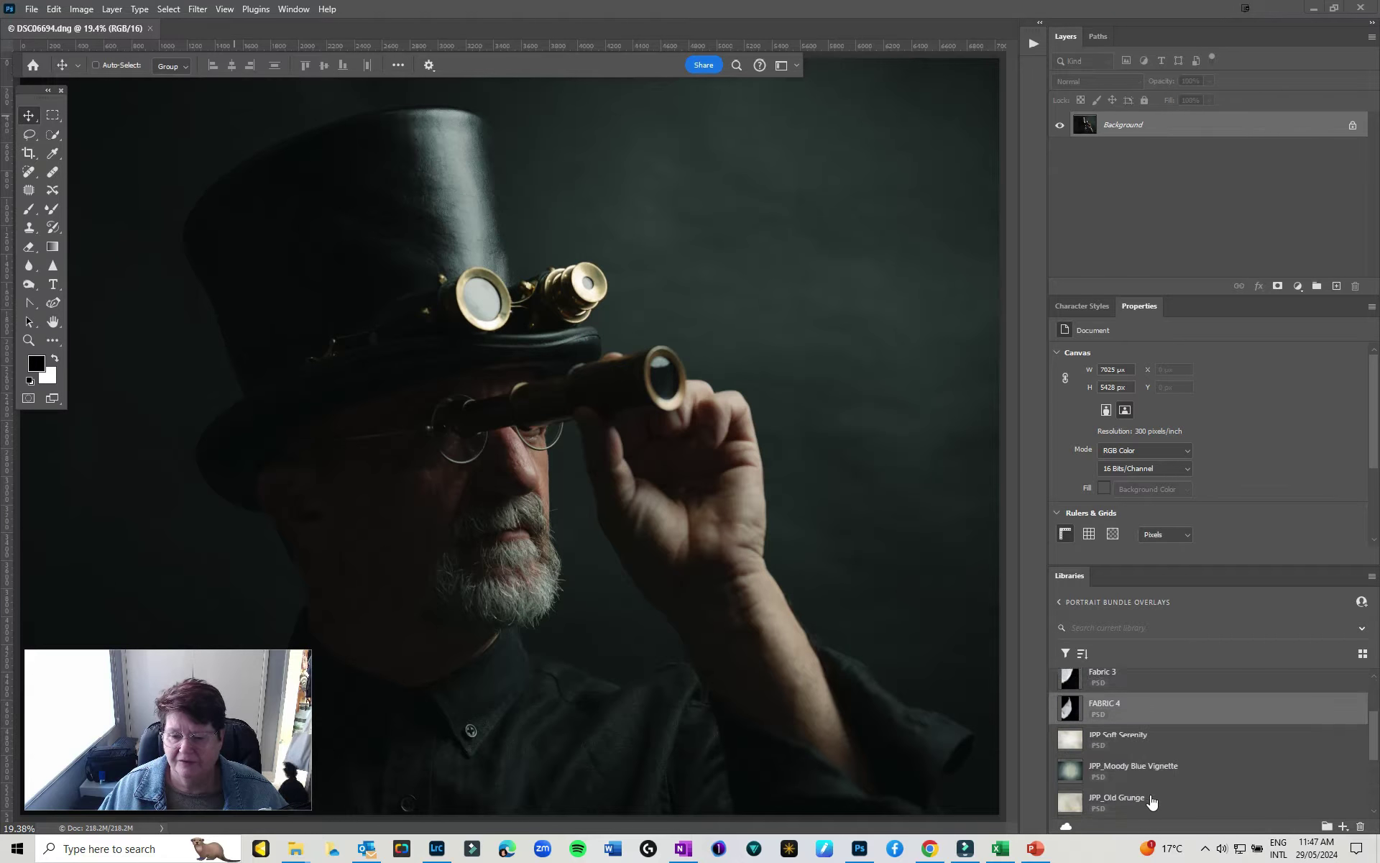
pyautogui.scroll(2, 1150, 798)
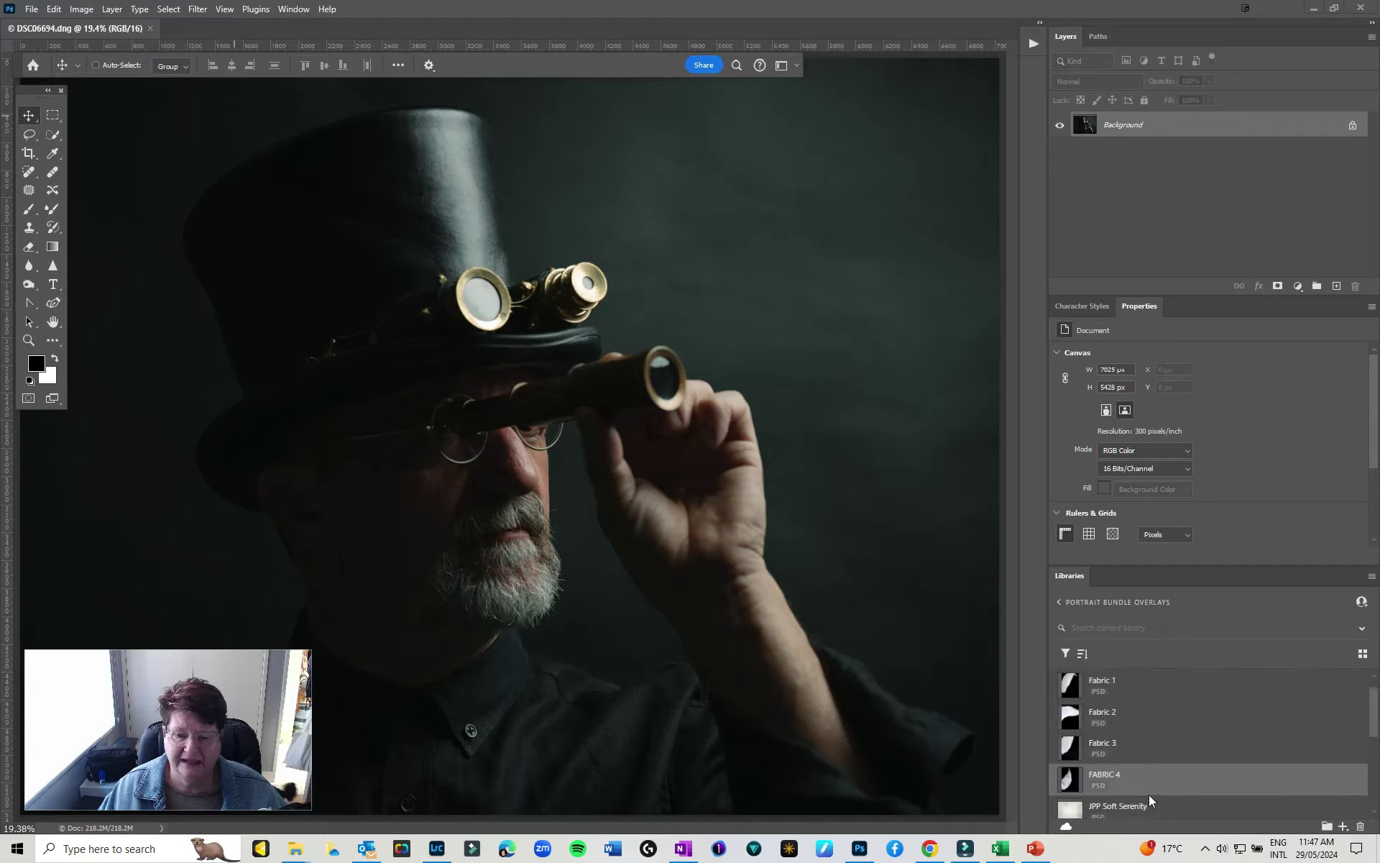
pyautogui.scroll(1, 1149, 795)
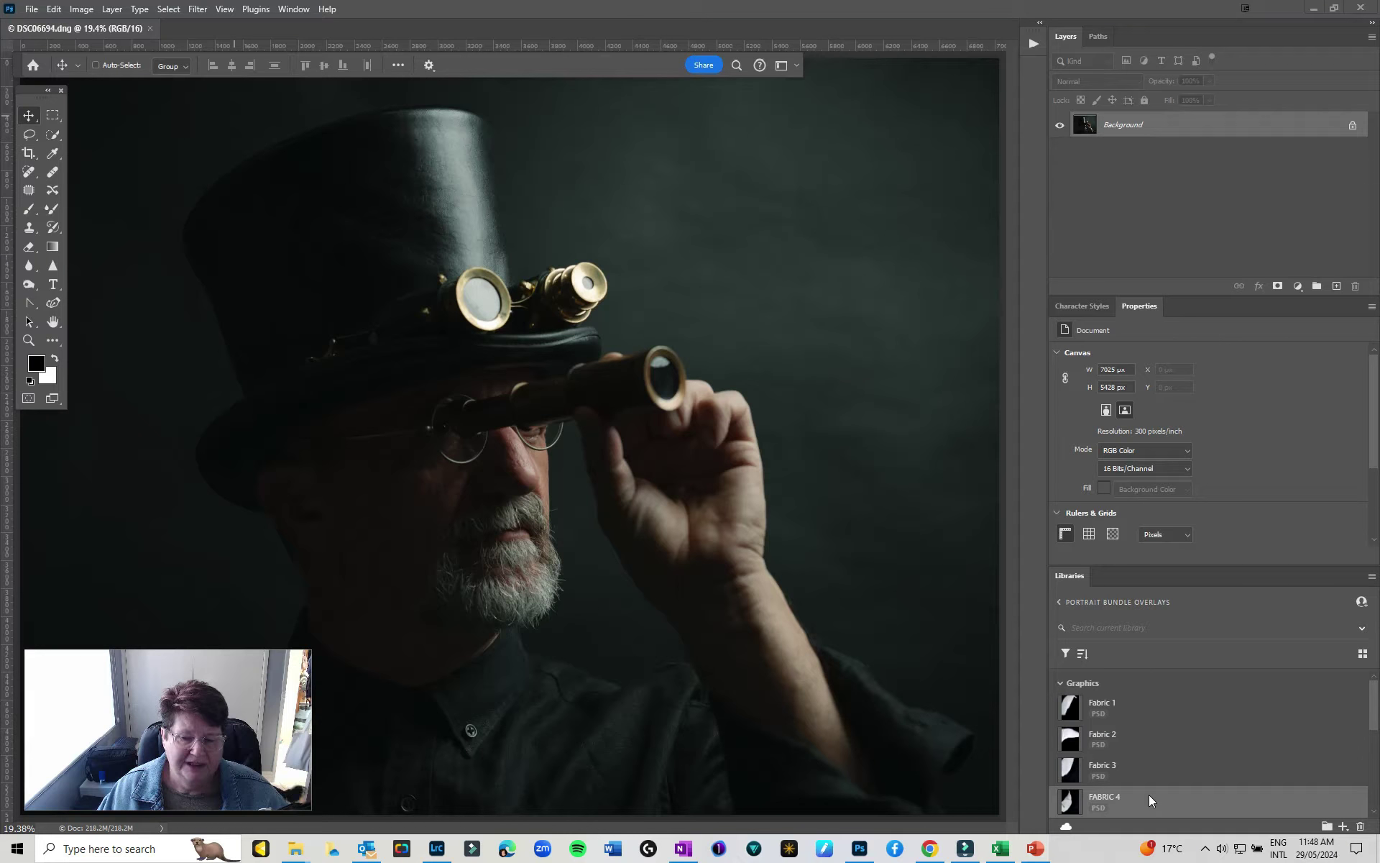
pyautogui.scroll(-5, 1148, 795)
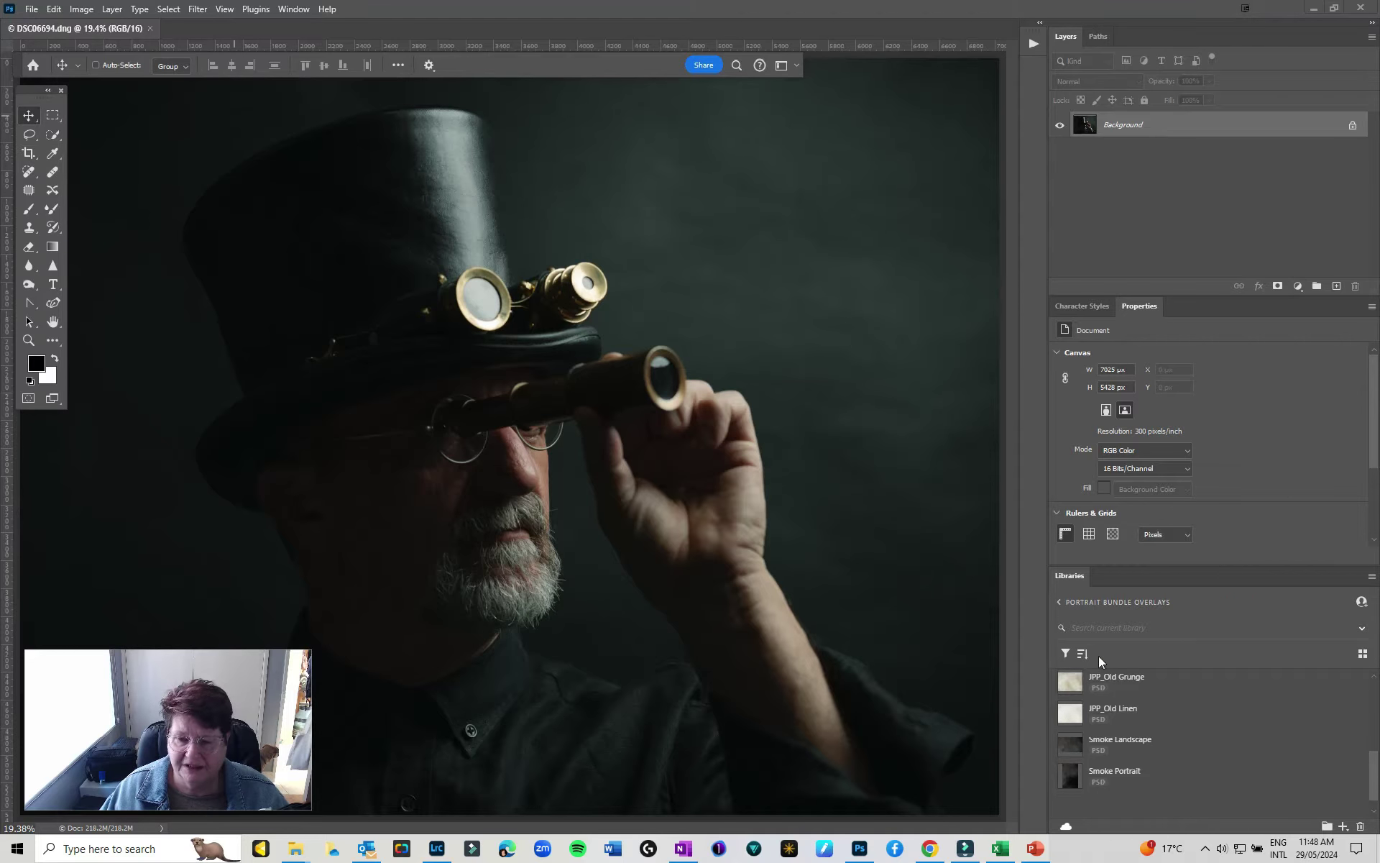
pyautogui.click(1058, 601)
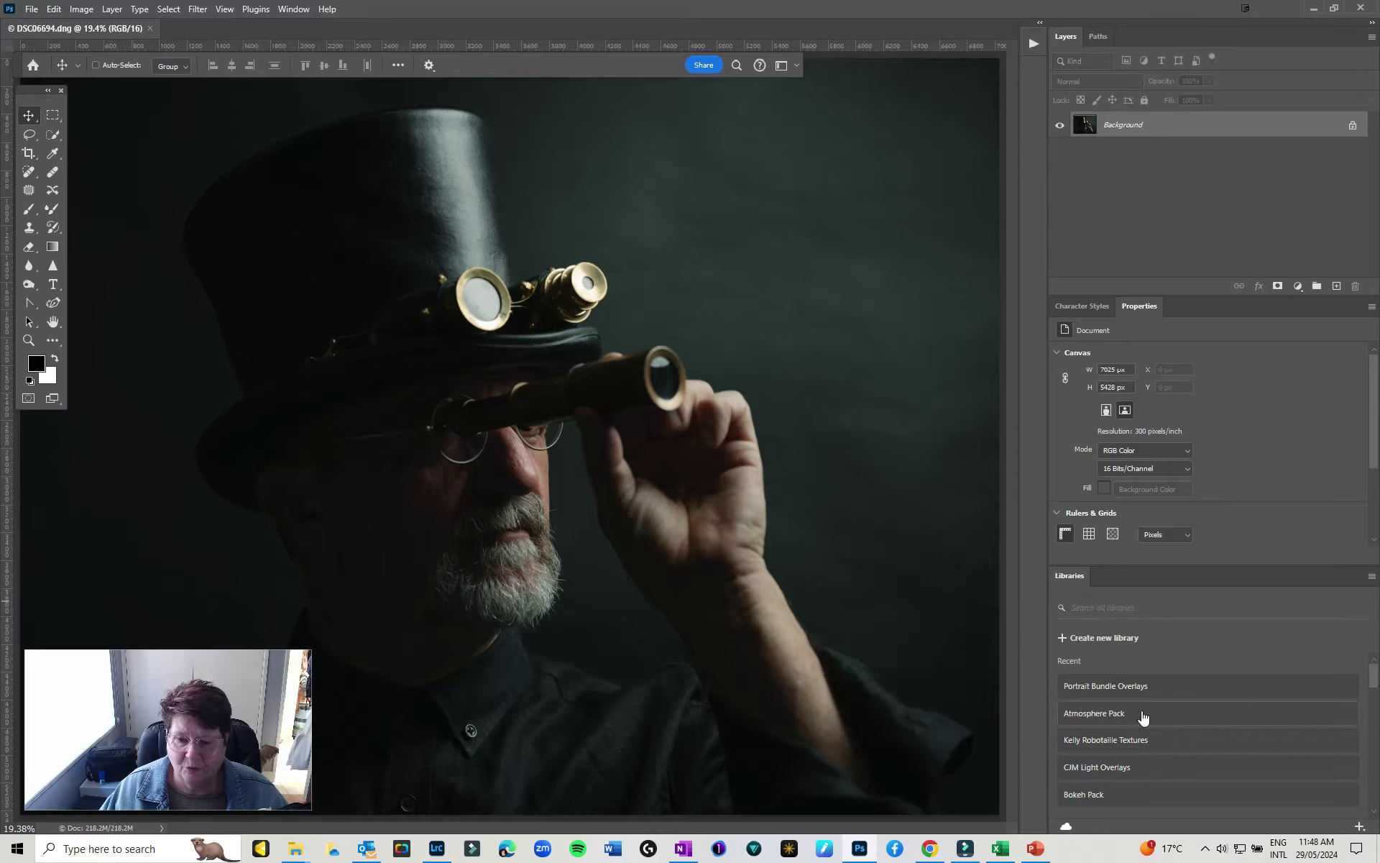
pyautogui.scroll(-5, 1154, 755)
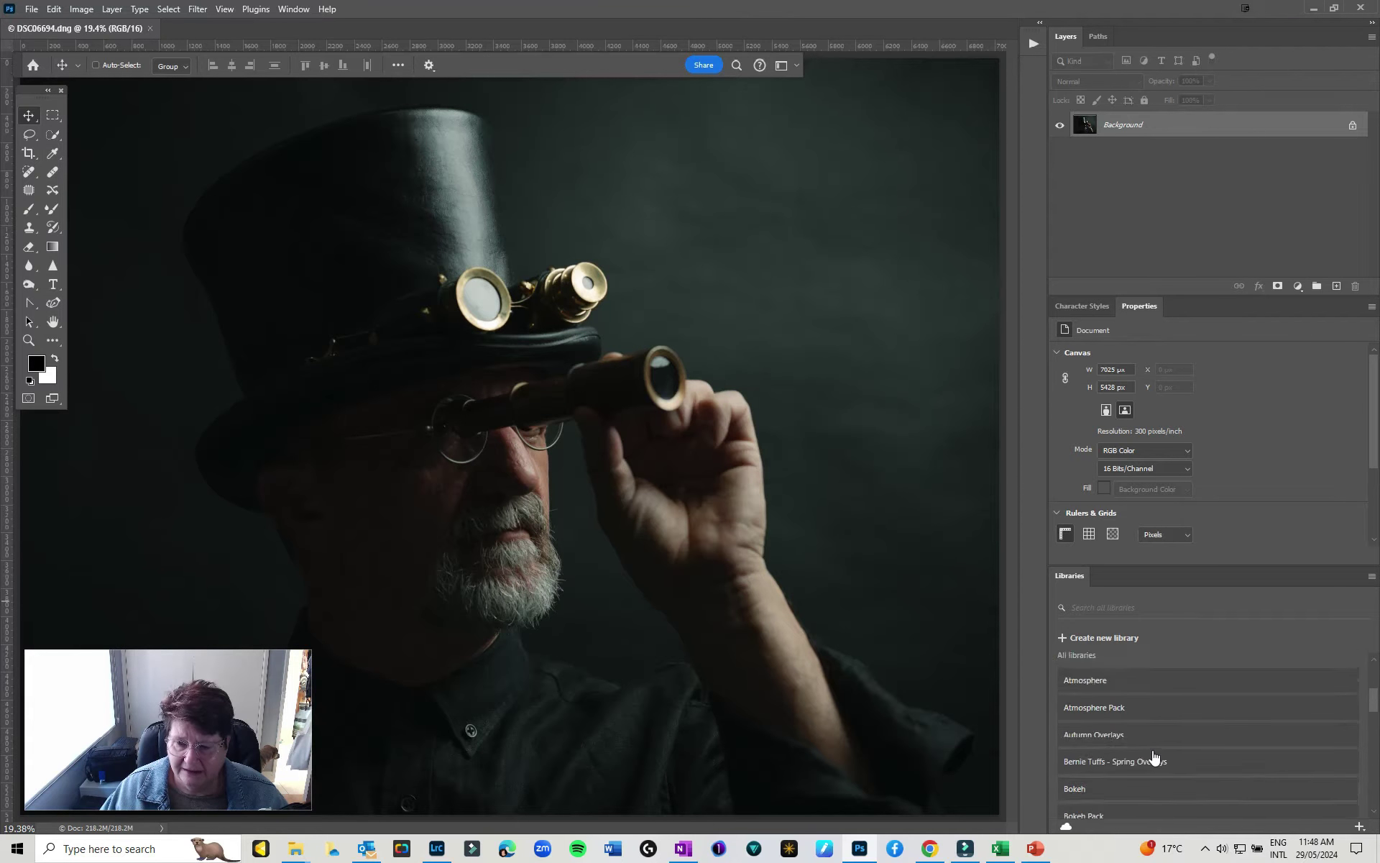
pyautogui.click(1101, 689)
pyautogui.scroll(-10, 1143, 766)
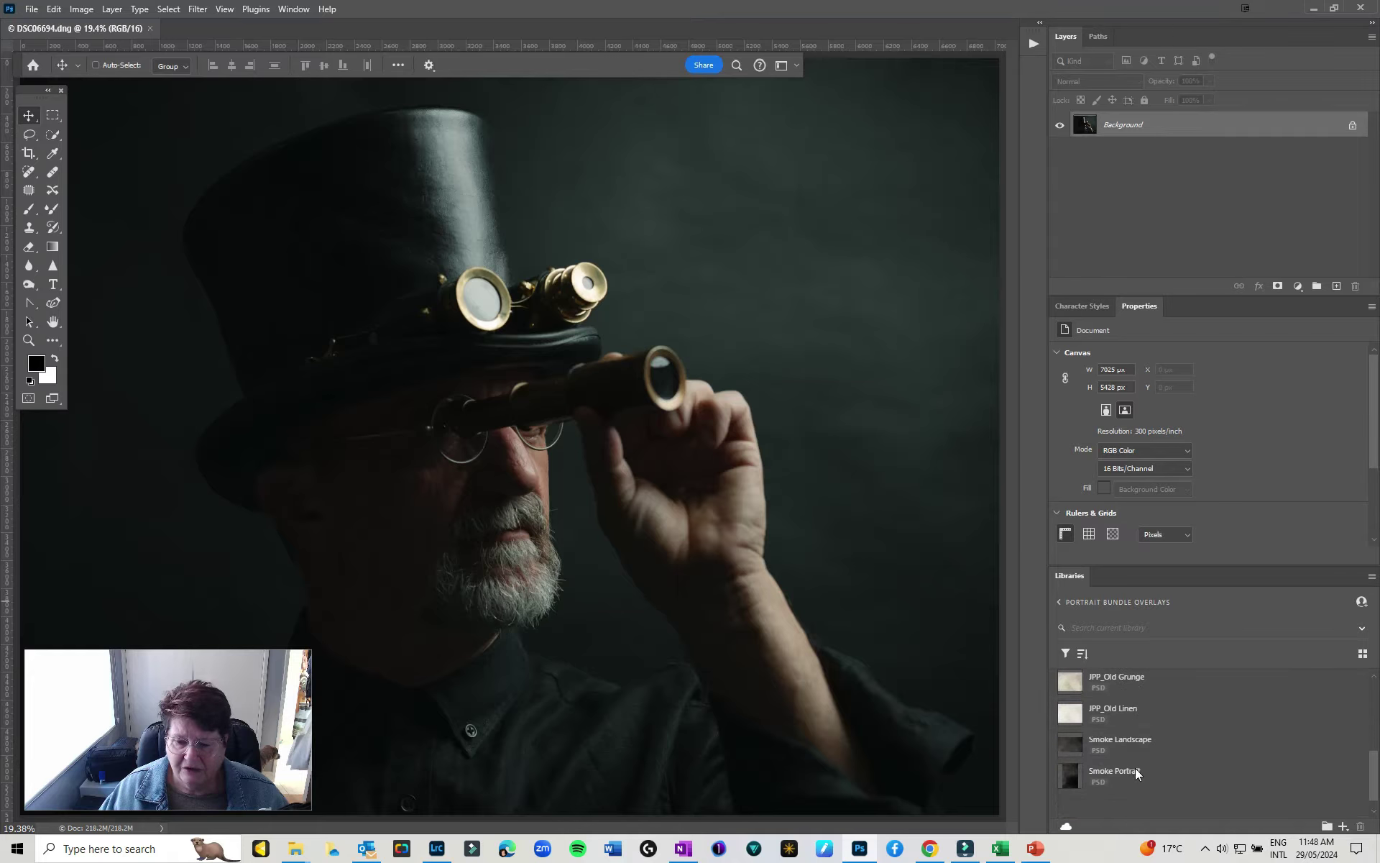
# - Place the Smoke Landscape graphic from the library over the top-hat portrait and stretch it to cover the whole canvas
pyautogui.moveTo(1072, 745); pyautogui.dragTo(323, 347)
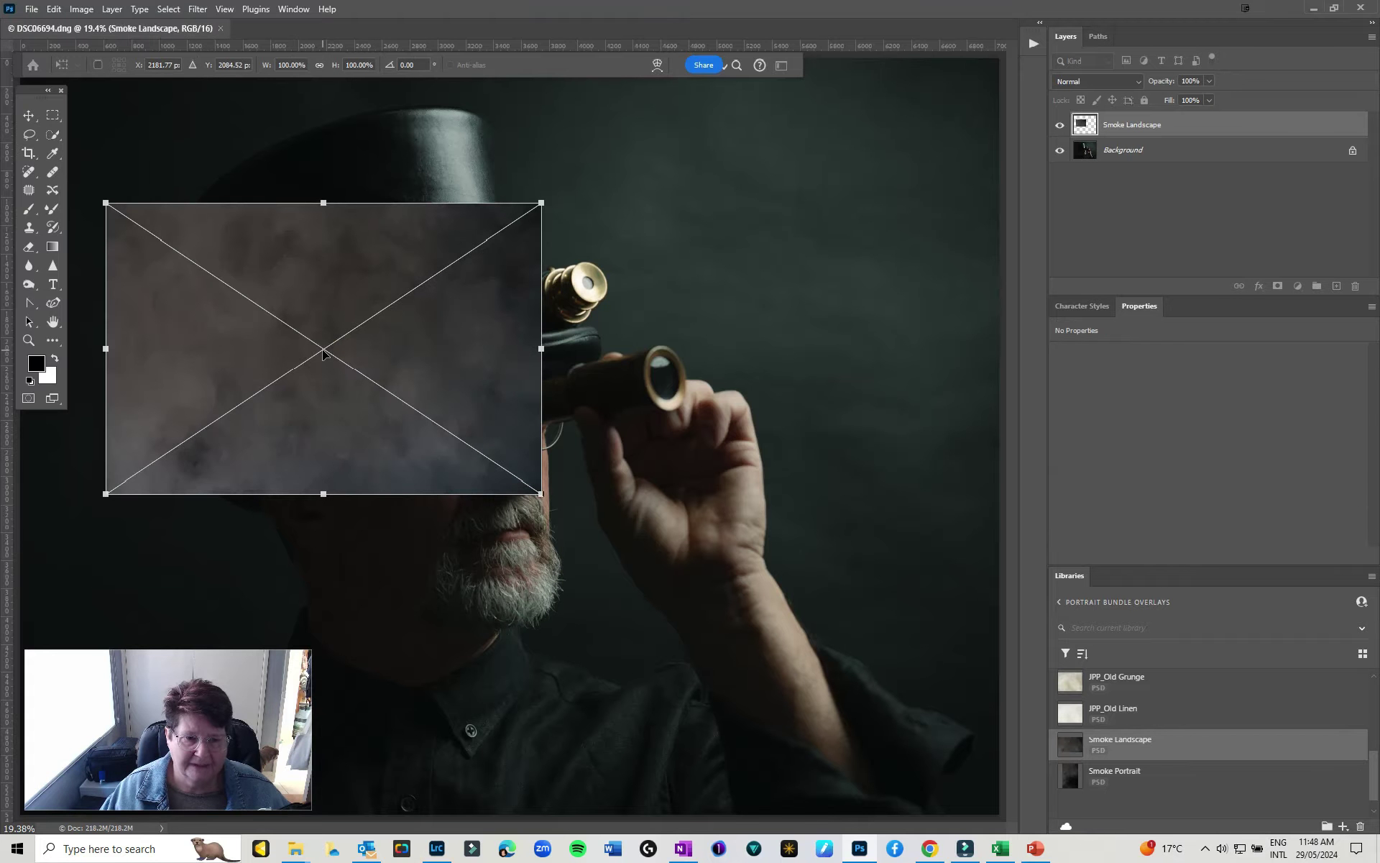
pyautogui.hotkey('ctrl', '-')
pyautogui.moveTo(339, 353); pyautogui.dragTo(184, 189)
pyautogui.moveTo(198, 167); pyautogui.dragTo(213, 151)
pyautogui.moveTo(459, 355); pyautogui.dragTo(935, 768)
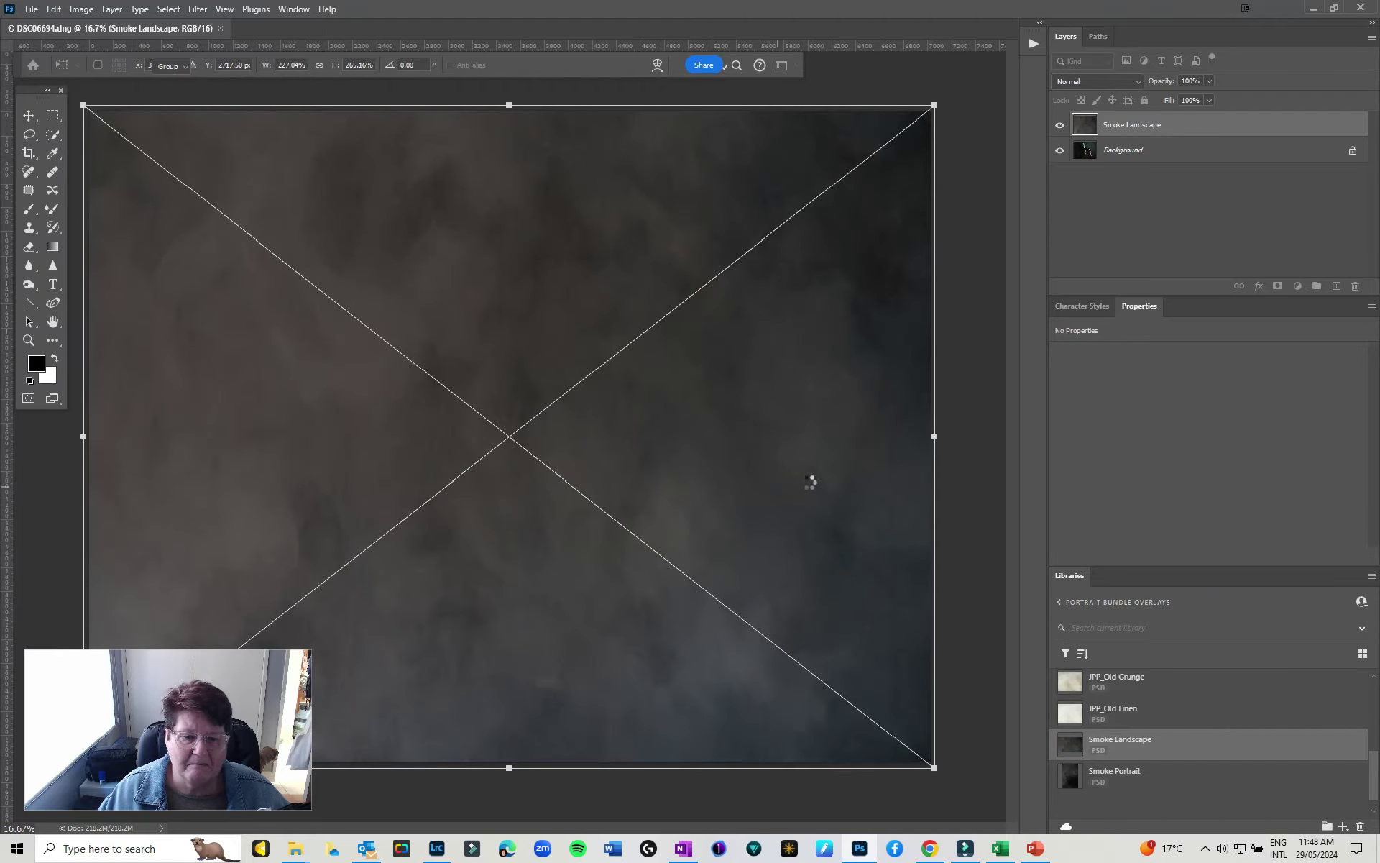
pyautogui.press('Return')
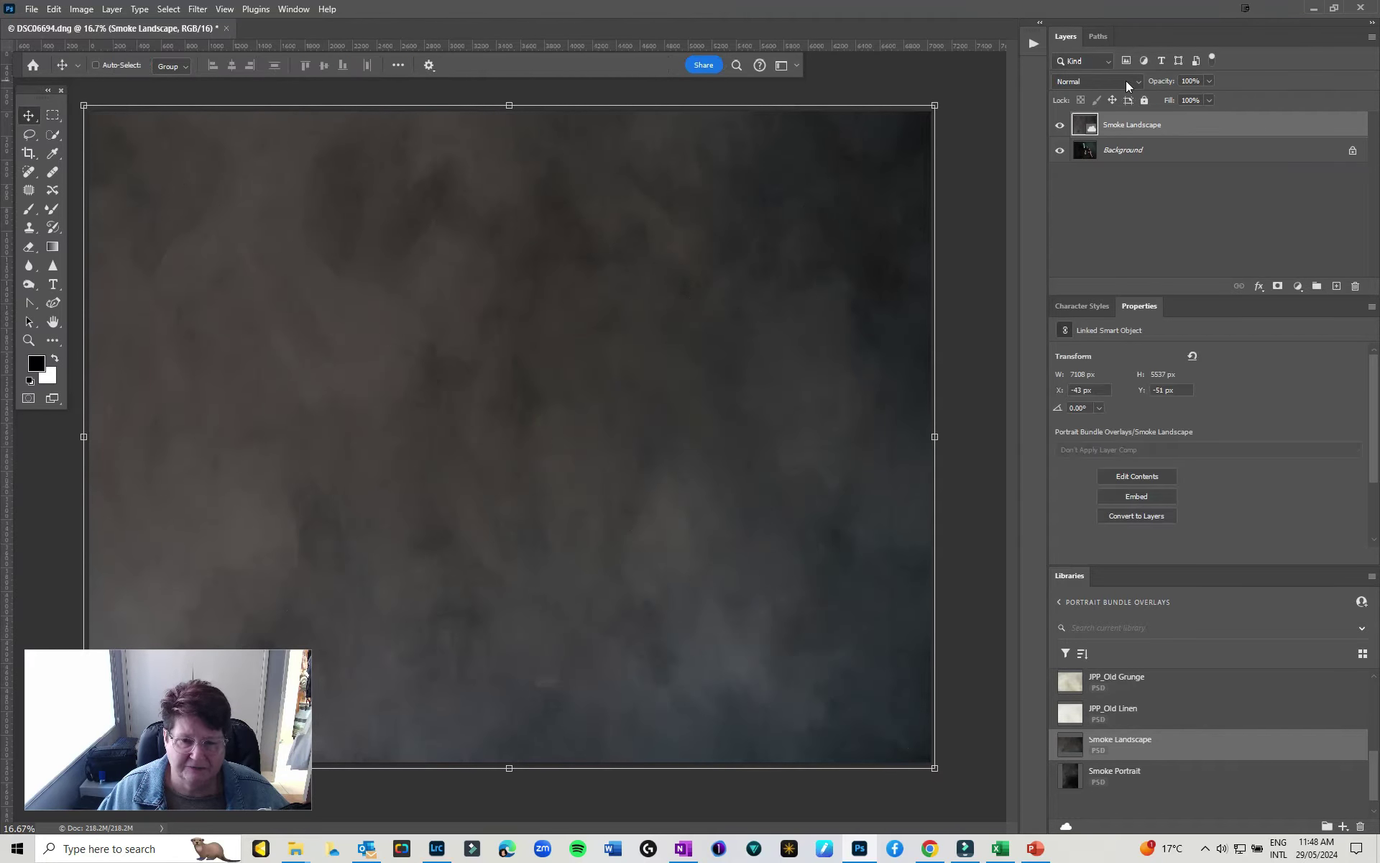
# - Set the Smoke Landscape layer's blend mode to Screen and its opacity to 80%
pyautogui.click(1127, 85)
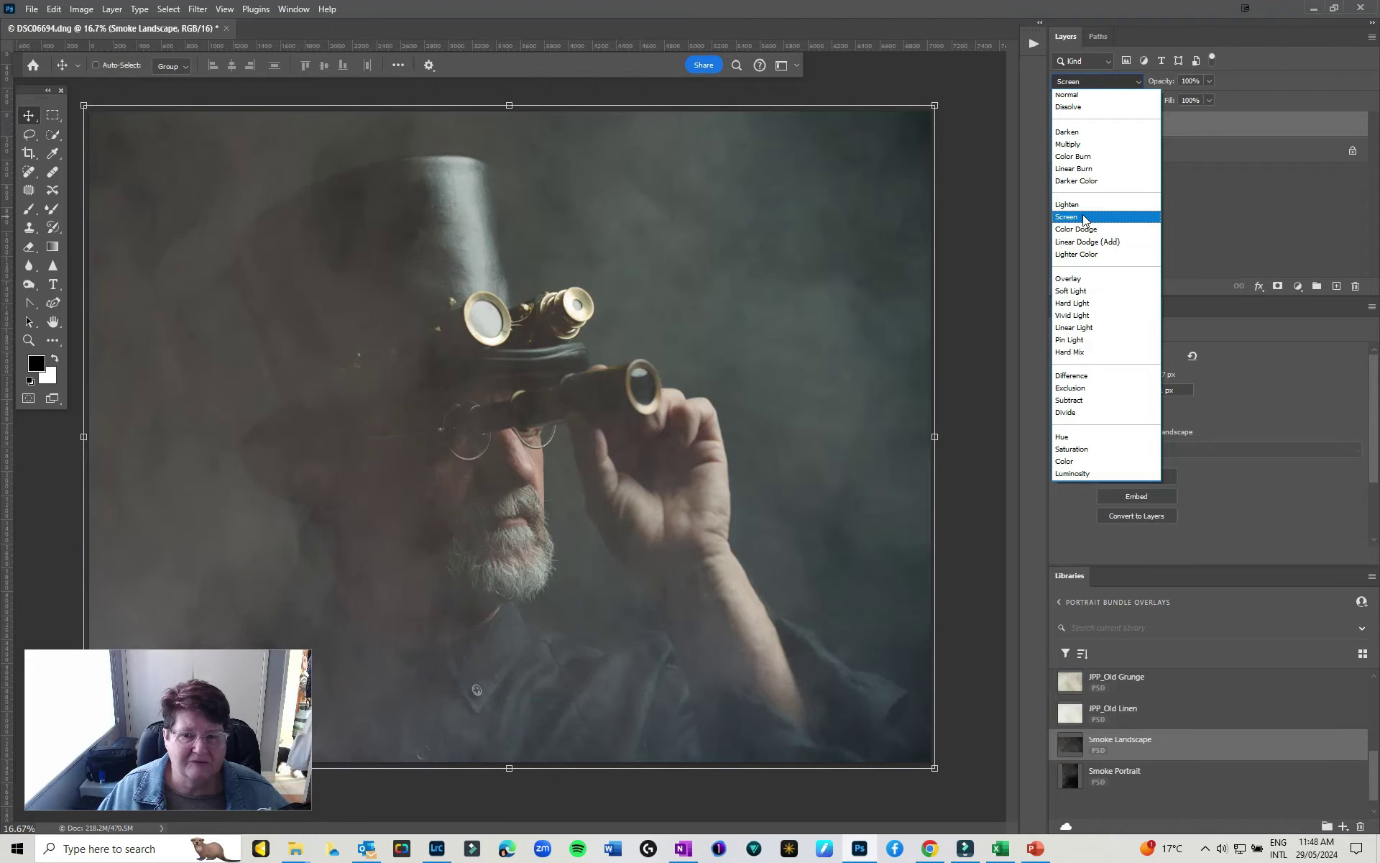
pyautogui.click(1084, 218)
pyautogui.click(1209, 80)
pyautogui.moveTo(1204, 97); pyautogui.dragTo(1196, 98)
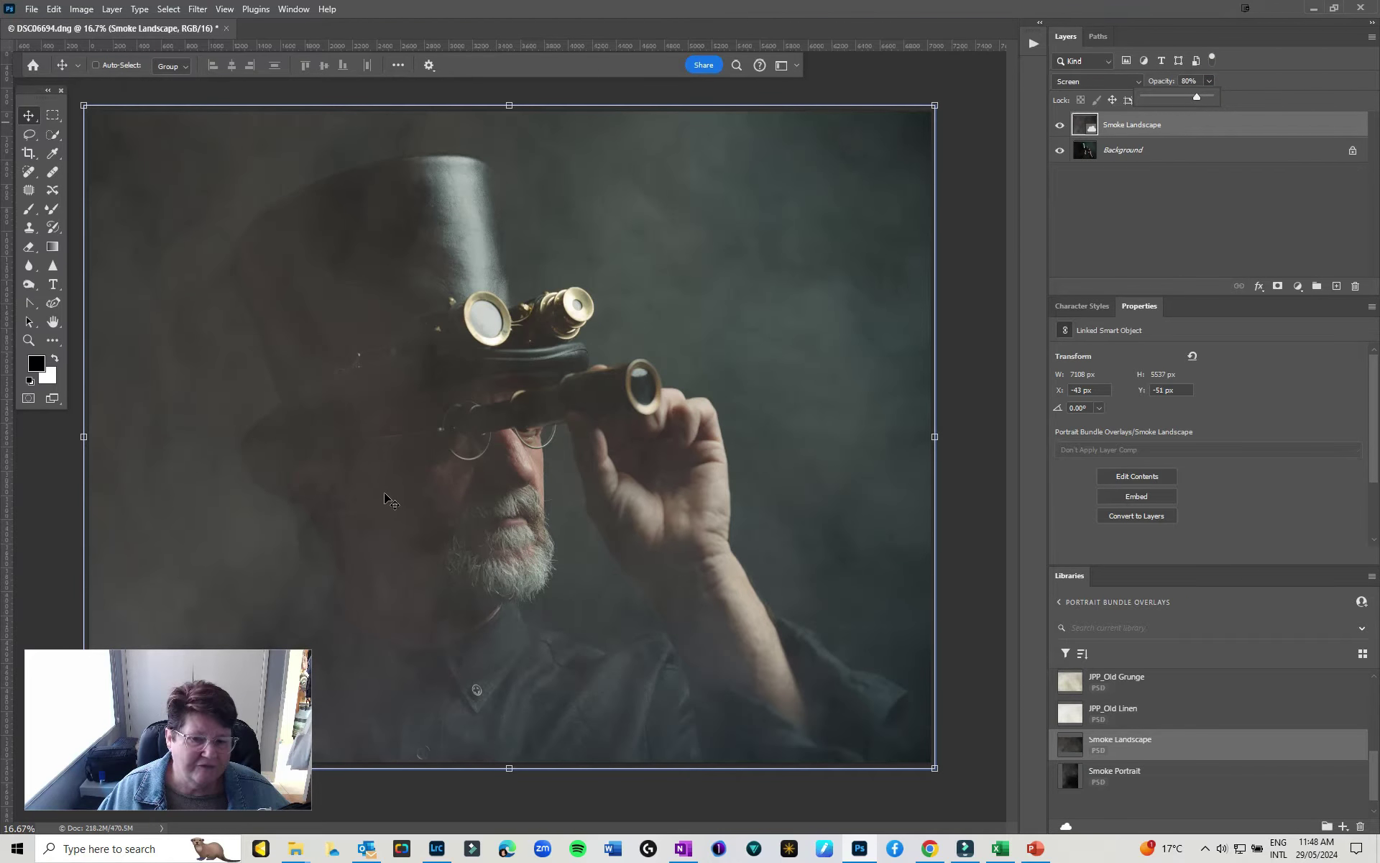
# - Mask the smoke off the man by adding a layer mask to Smoke Landscape and painting it black with the 500 px Soft Round Pressure Size brush
pyautogui.click(1278, 287)
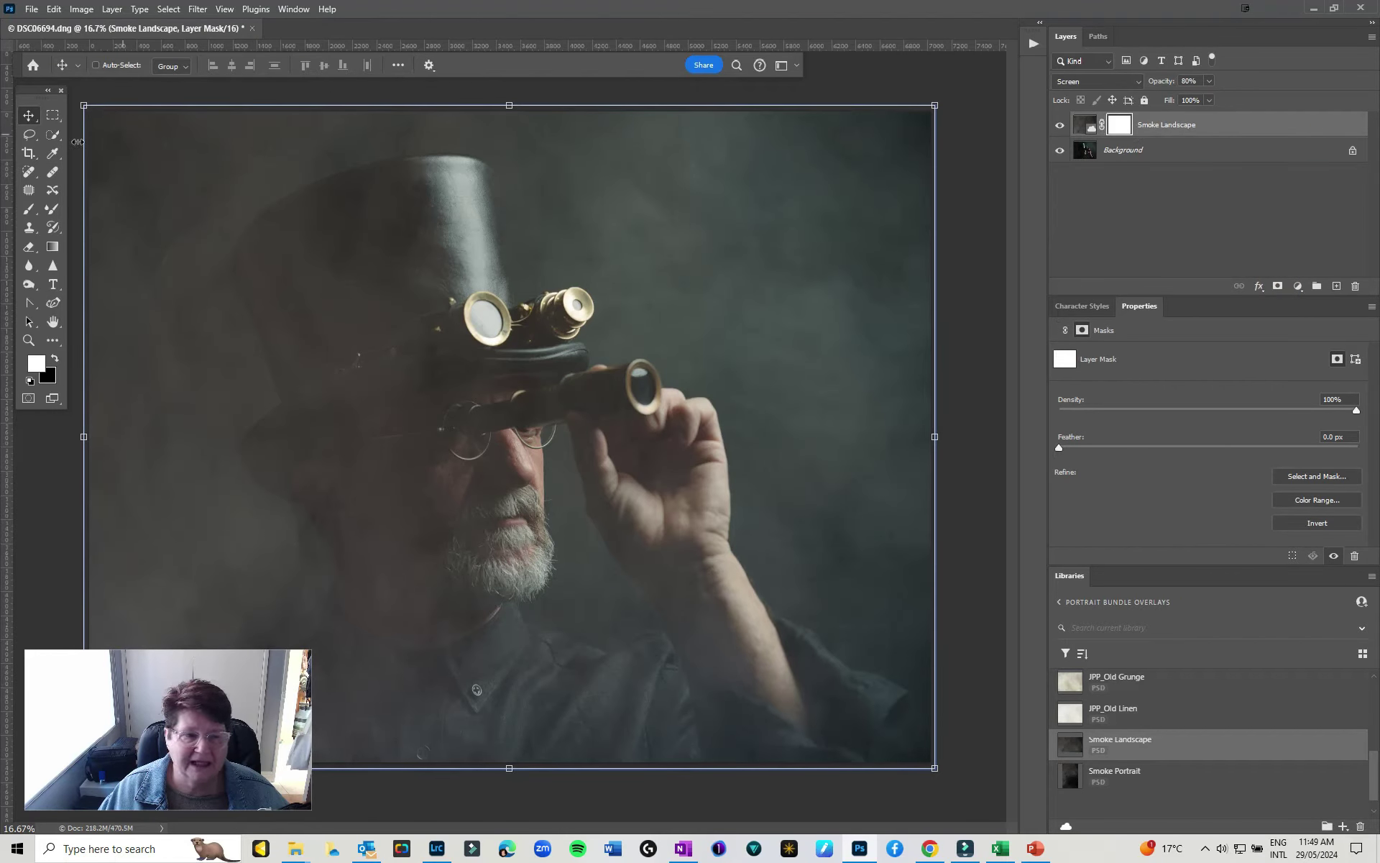
pyautogui.click(29, 208)
pyautogui.click(55, 359)
pyautogui.click(117, 65)
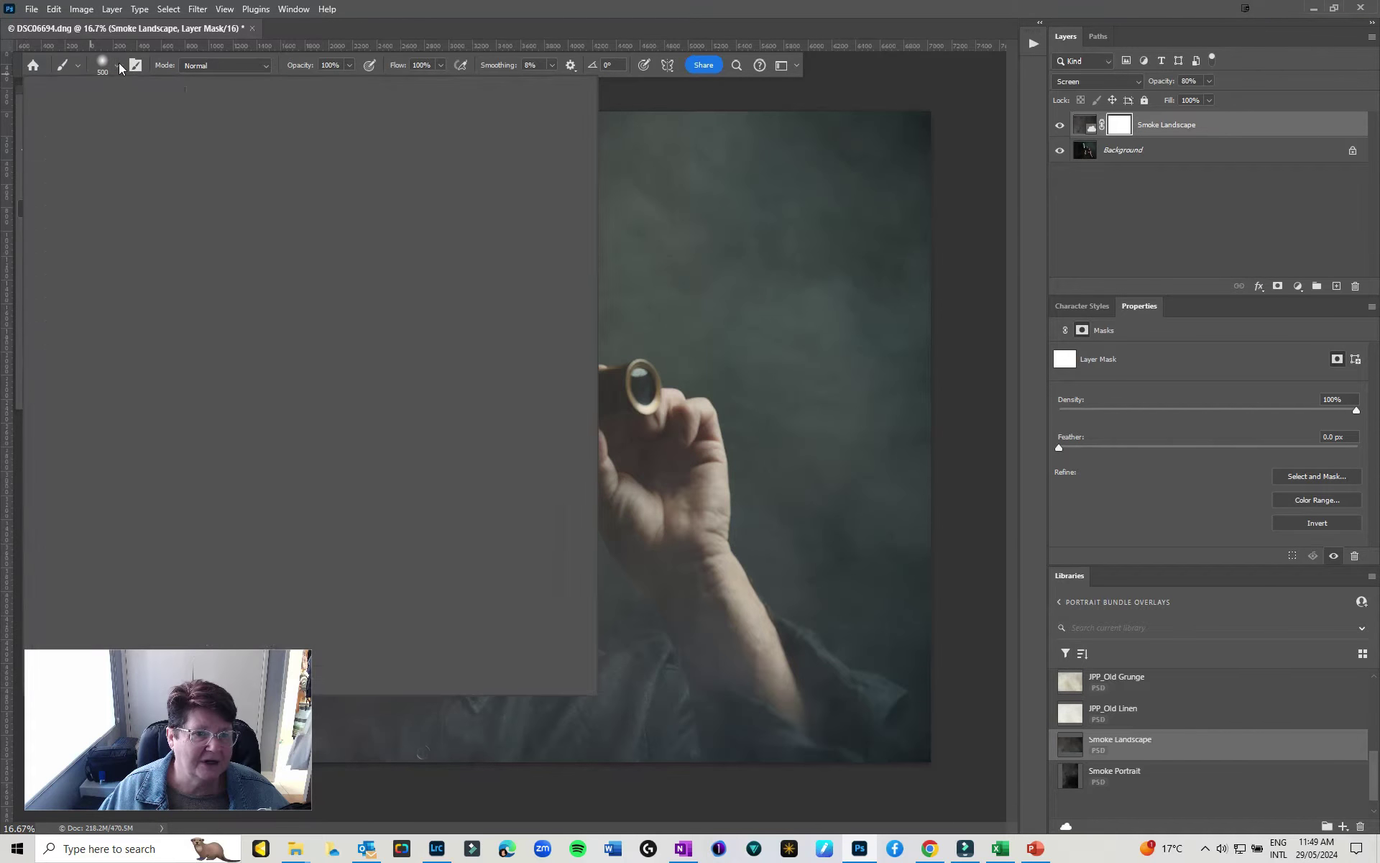
pyautogui.click(227, 293)
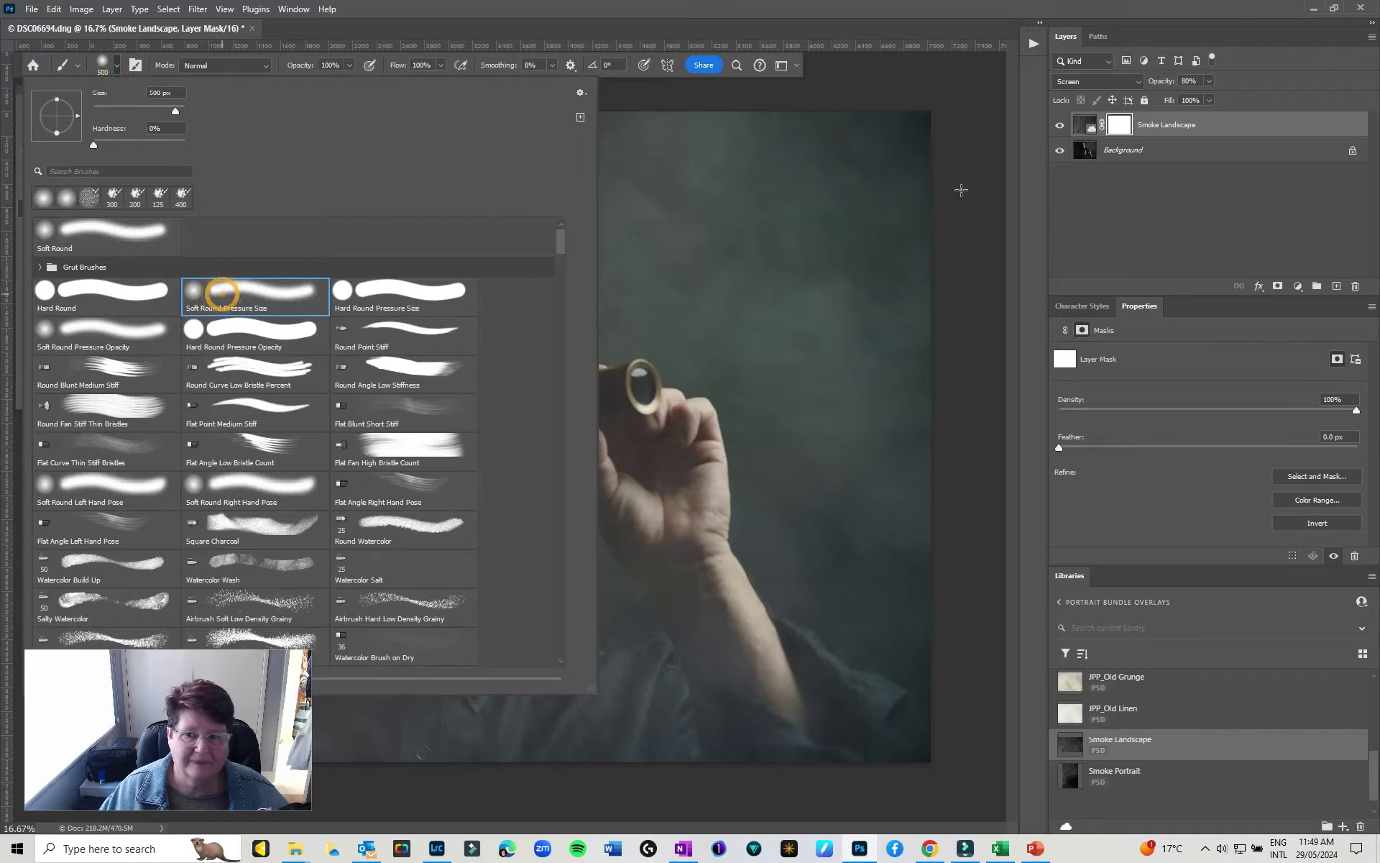
pyautogui.click(1043, 180)
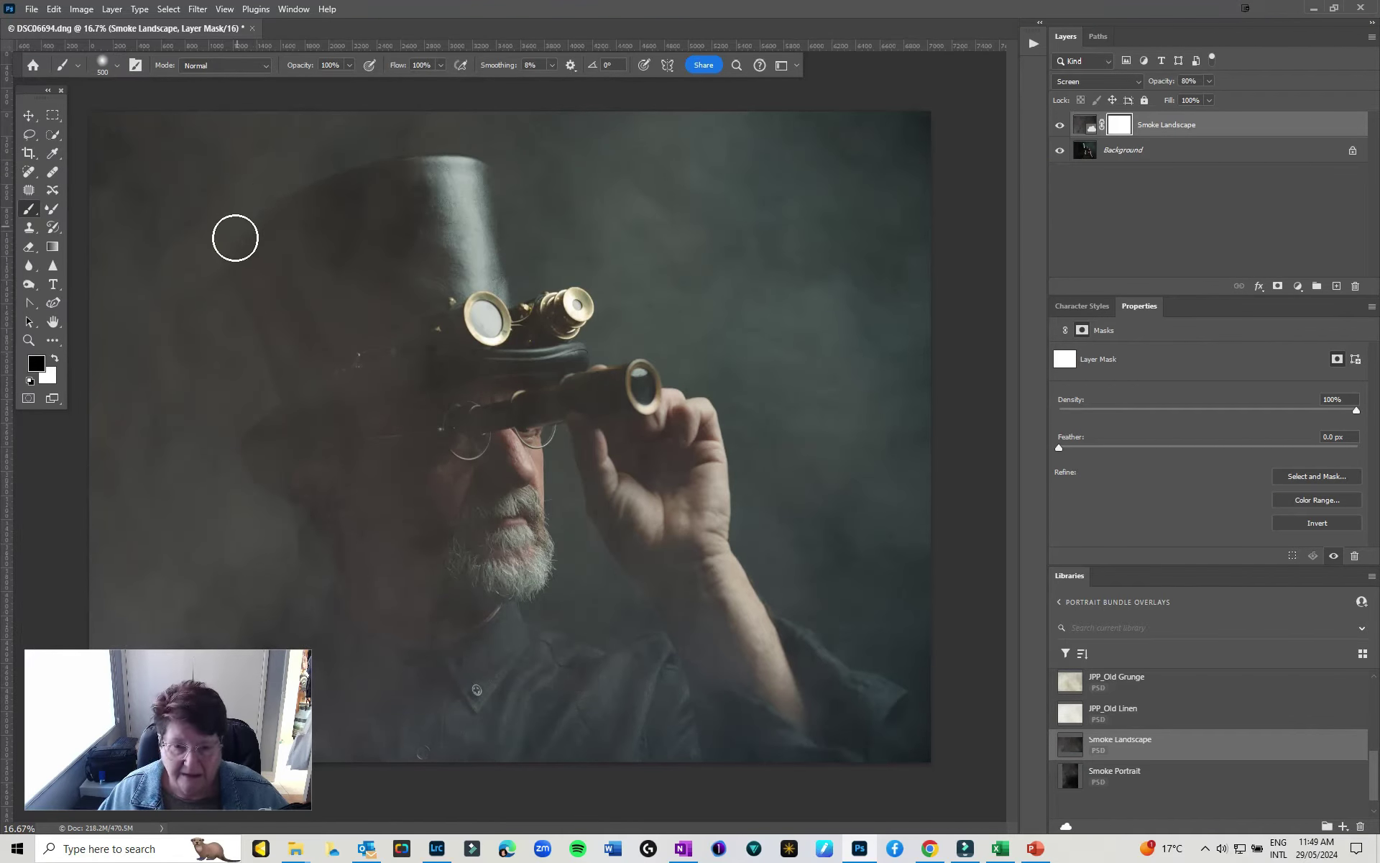
pyautogui.moveTo(416, 196)
pyautogui.mouseDown()
pyautogui.moveTo(385, 179)
pyautogui.moveTo(309, 220)
pyautogui.moveTo(427, 186)
pyautogui.moveTo(491, 282)
pyautogui.moveTo(489, 337)
pyautogui.moveTo(453, 223)
pyautogui.moveTo(427, 193)
pyautogui.moveTo(287, 222)
pyautogui.moveTo(262, 248)
pyautogui.moveTo(297, 407)
pyautogui.moveTo(352, 403)
pyautogui.moveTo(424, 357)
pyautogui.moveTo(267, 437)
pyautogui.moveTo(356, 609)
pyautogui.moveTo(185, 824)
pyautogui.moveTo(442, 682)
pyautogui.moveTo(454, 510)
pyautogui.moveTo(364, 523)
pyautogui.moveTo(523, 375)
pyautogui.moveTo(679, 437)
pyautogui.moveTo(785, 645)
pyautogui.moveTo(888, 757)
pyautogui.moveTo(809, 754)
pyautogui.moveTo(673, 468)
pyautogui.moveTo(502, 451)
pyautogui.moveTo(435, 667)
pyautogui.moveTo(501, 744)
pyautogui.moveTo(626, 670)
pyautogui.moveTo(716, 684)
pyautogui.moveTo(629, 544)
pyautogui.moveTo(480, 770)
pyautogui.moveTo(530, 642)
pyautogui.moveTo(377, 561)
pyautogui.moveTo(264, 330)
pyautogui.moveTo(414, 176)
pyautogui.moveTo(562, 314)
pyautogui.moveTo(629, 402)
pyautogui.moveTo(293, 362)
pyautogui.mouseUp()
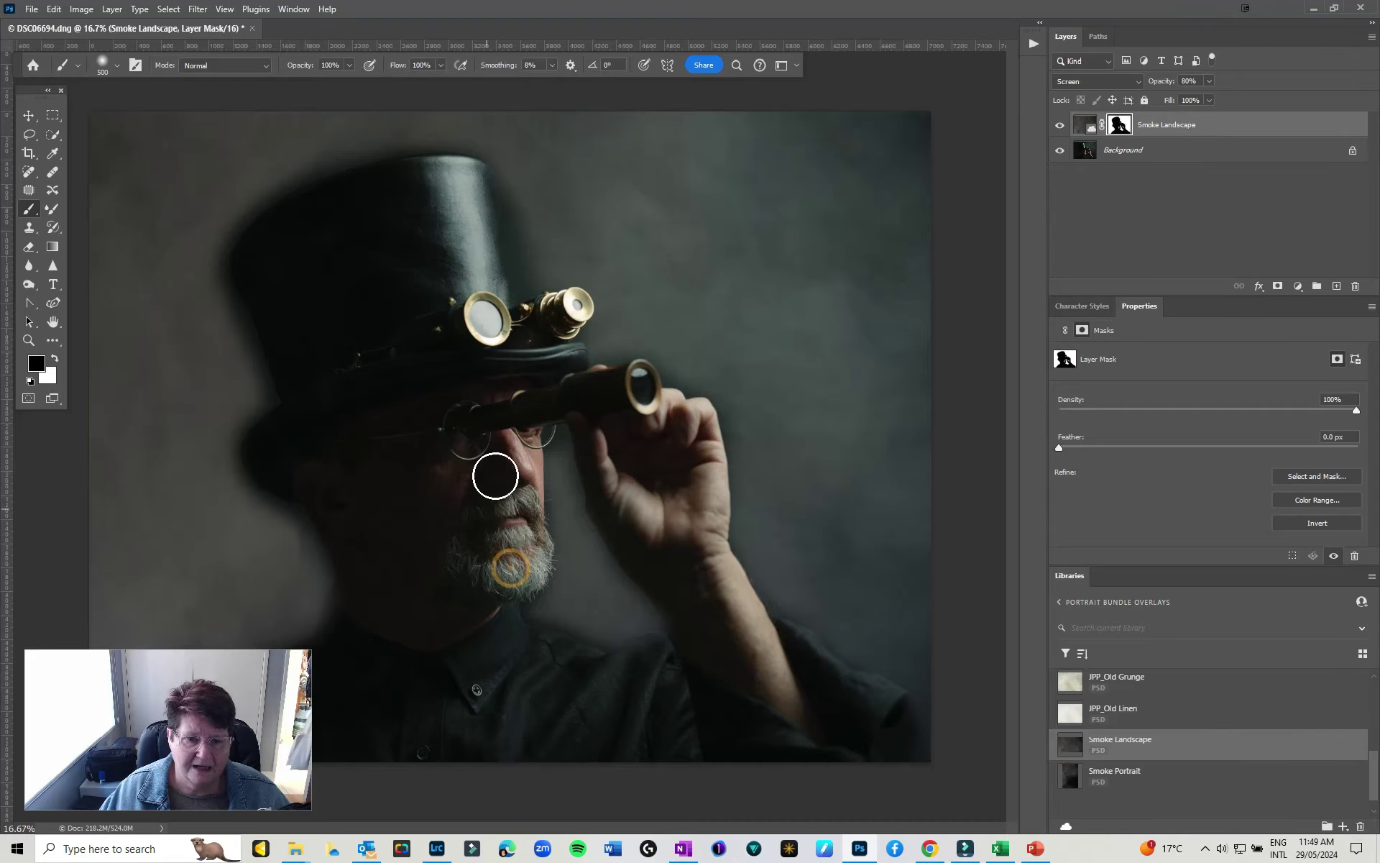
# - Try different opacities for the masked Smoke Landscape layer, settling on 23%
pyautogui.click(1211, 80)
pyautogui.moveTo(1180, 94); pyautogui.dragTo(1171, 96)
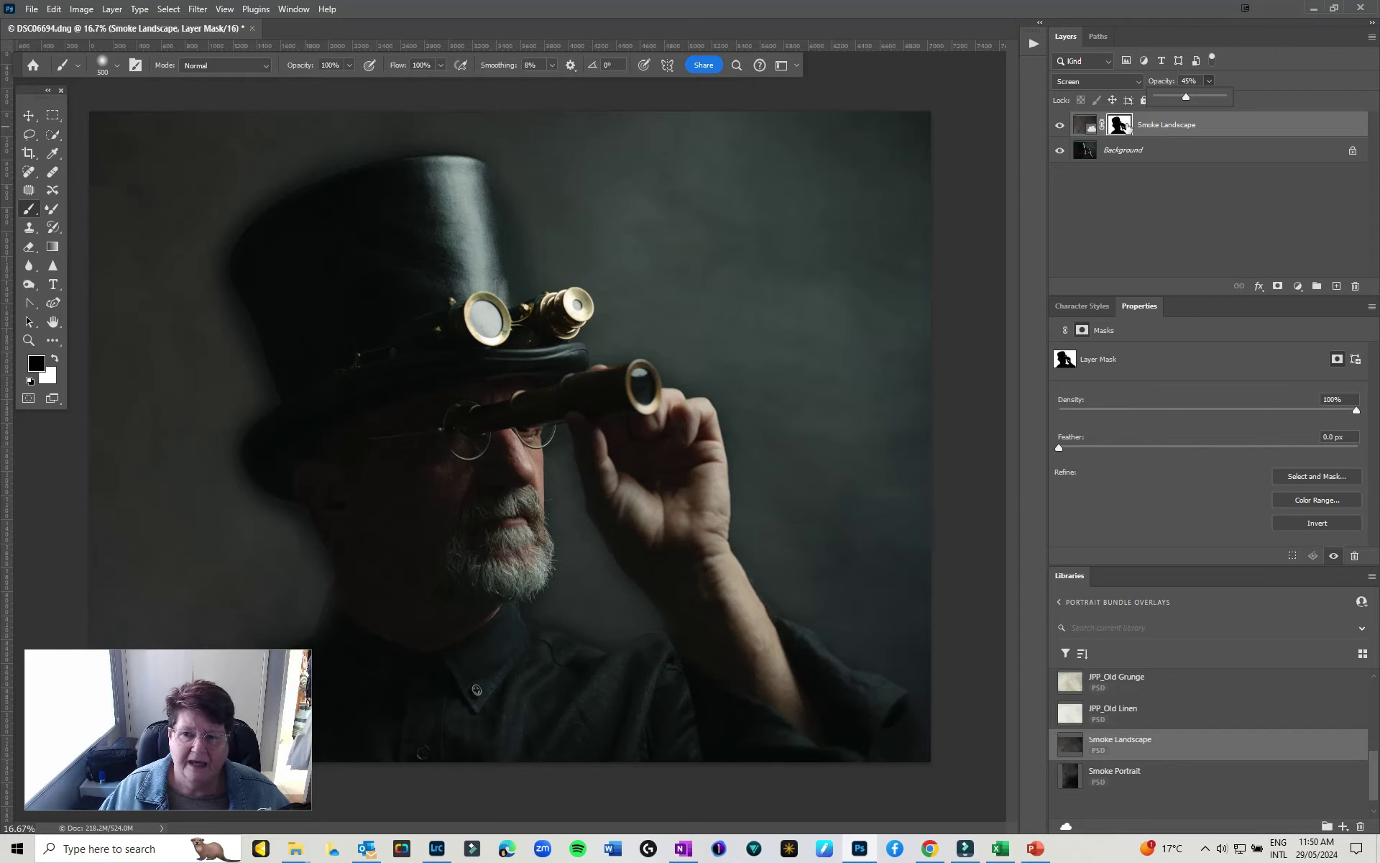
pyautogui.moveTo(1167, 96); pyautogui.dragTo(1162, 96)
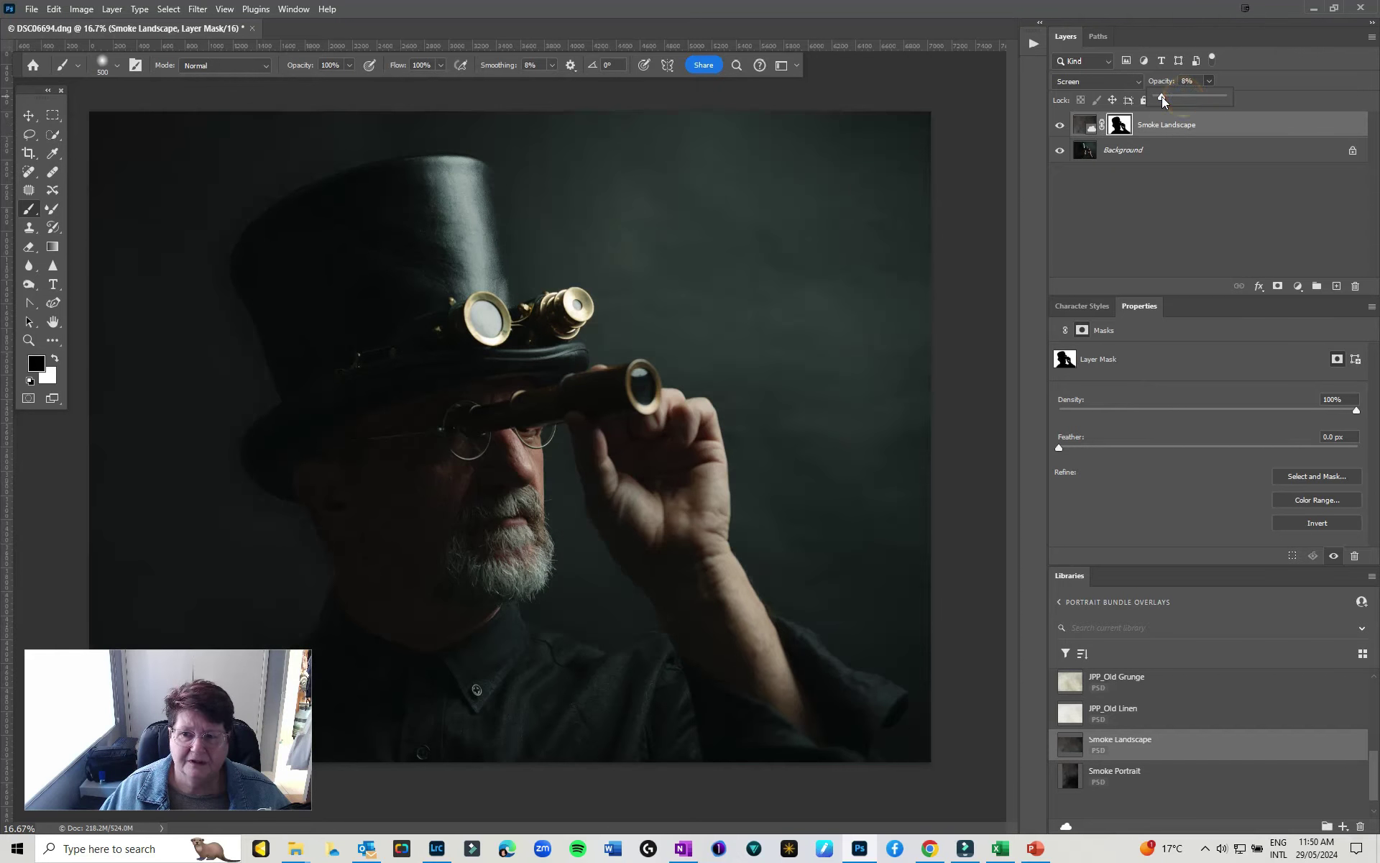
pyautogui.click(1087, 127)
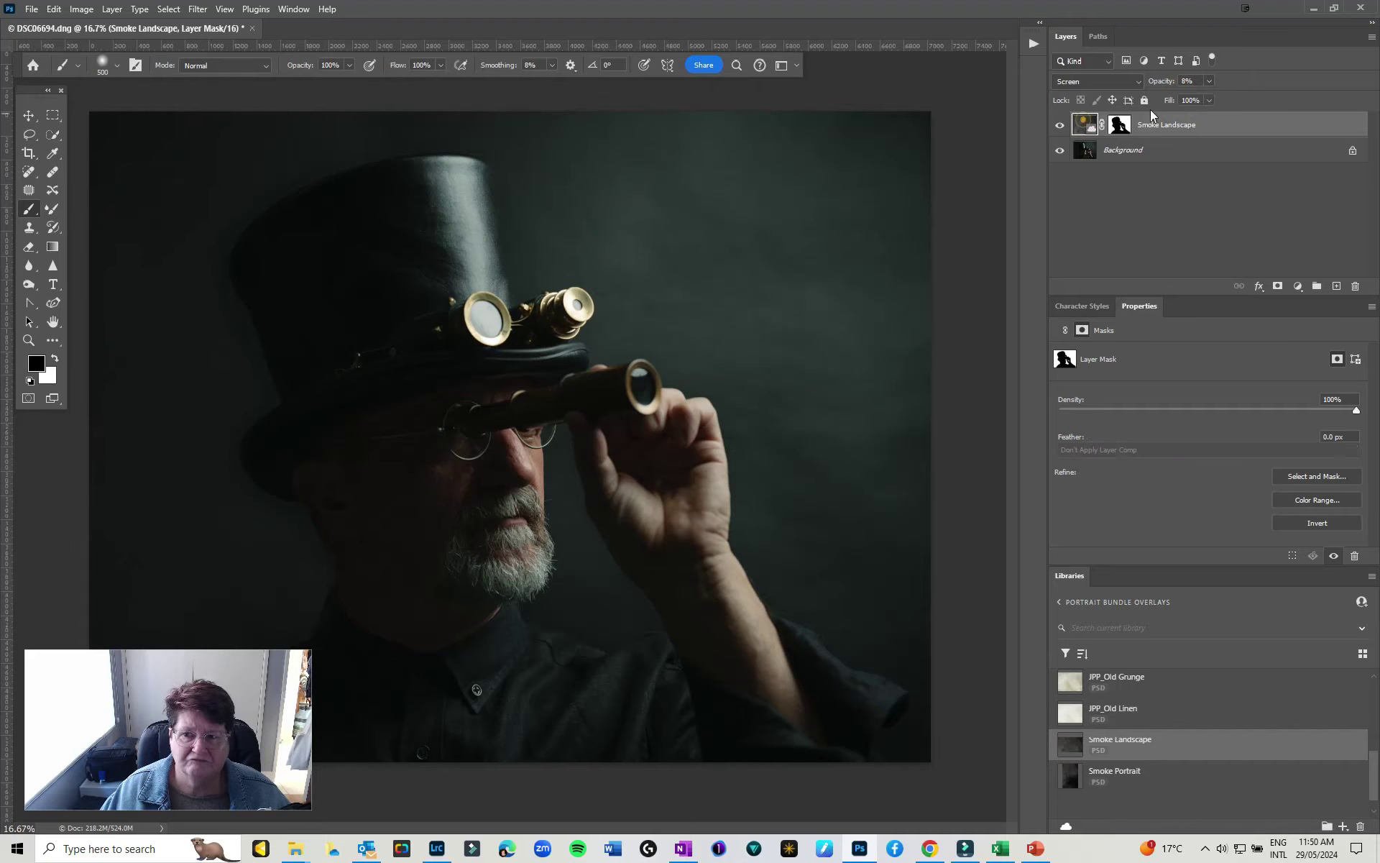
pyautogui.moveTo(1209, 81); pyautogui.dragTo(1220, 97)
pyautogui.click(1070, 715)
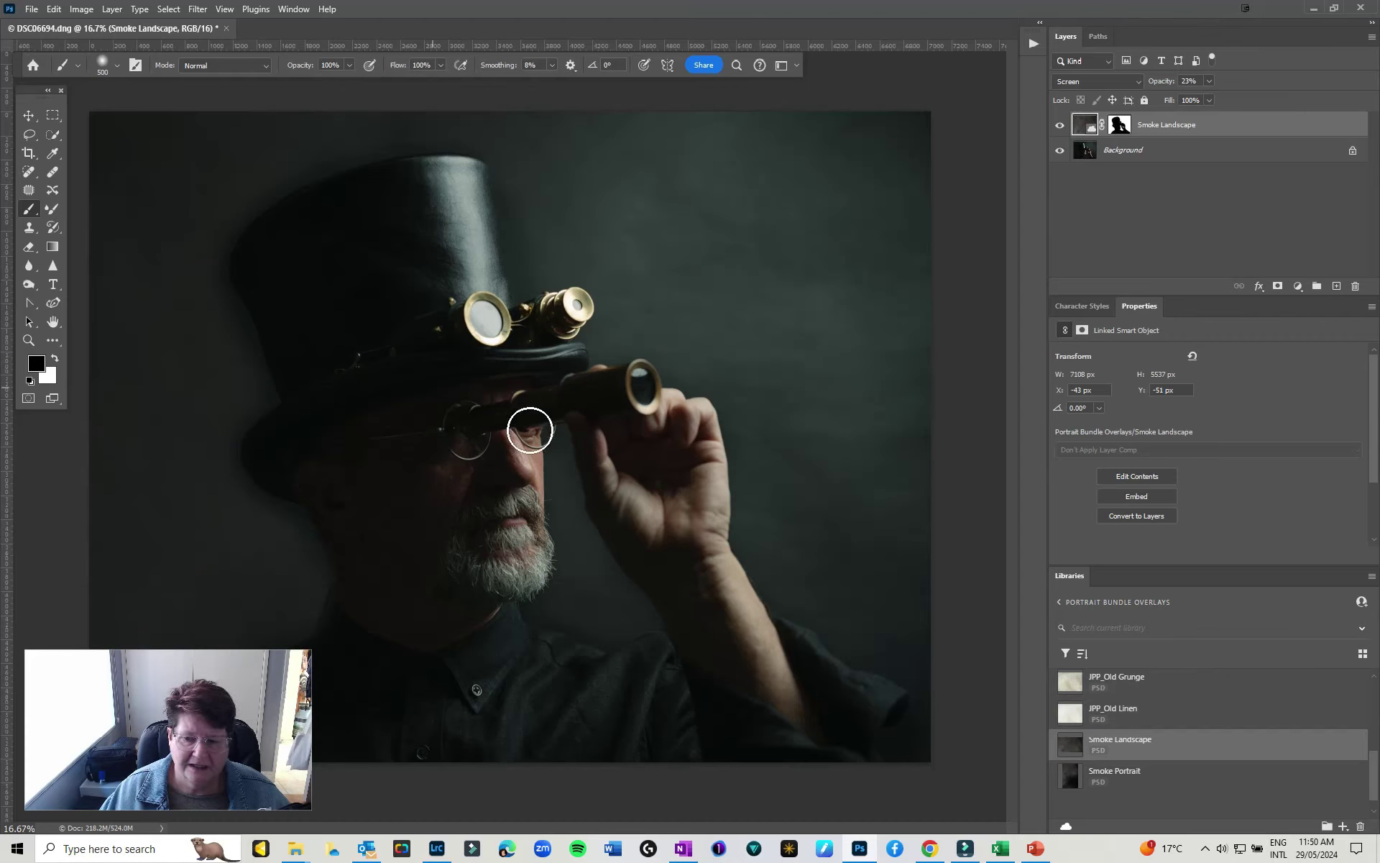
# - Place the JPP_Old Linen graphic from the library above the smoke layer and scale it to cover the whole canvas
pyautogui.moveTo(1096, 713); pyautogui.dragTo(251, 319)
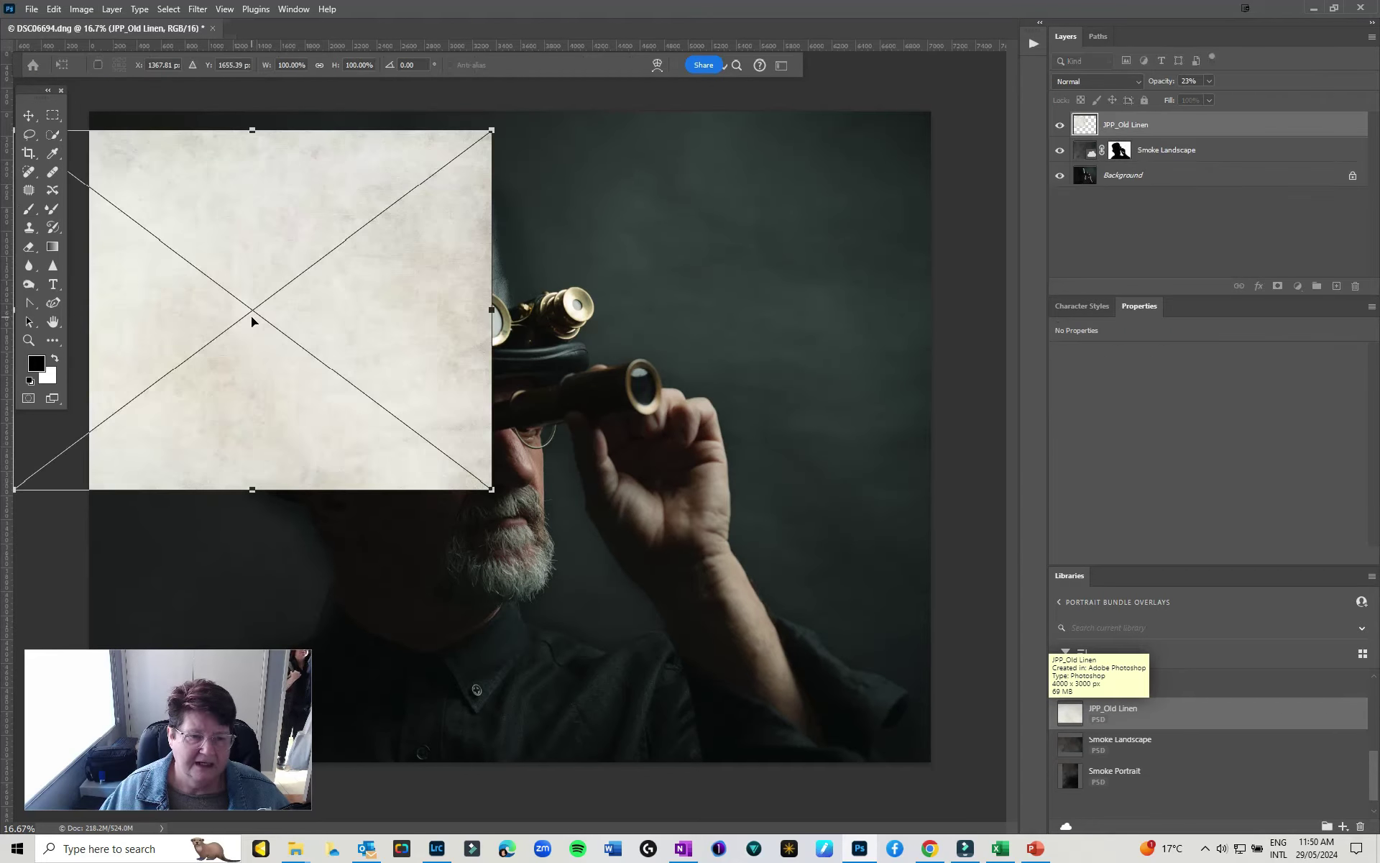
pyautogui.moveTo(368, 275); pyautogui.dragTo(333, 278)
pyautogui.moveTo(563, 471); pyautogui.dragTo(934, 780)
pyautogui.click(776, 460)
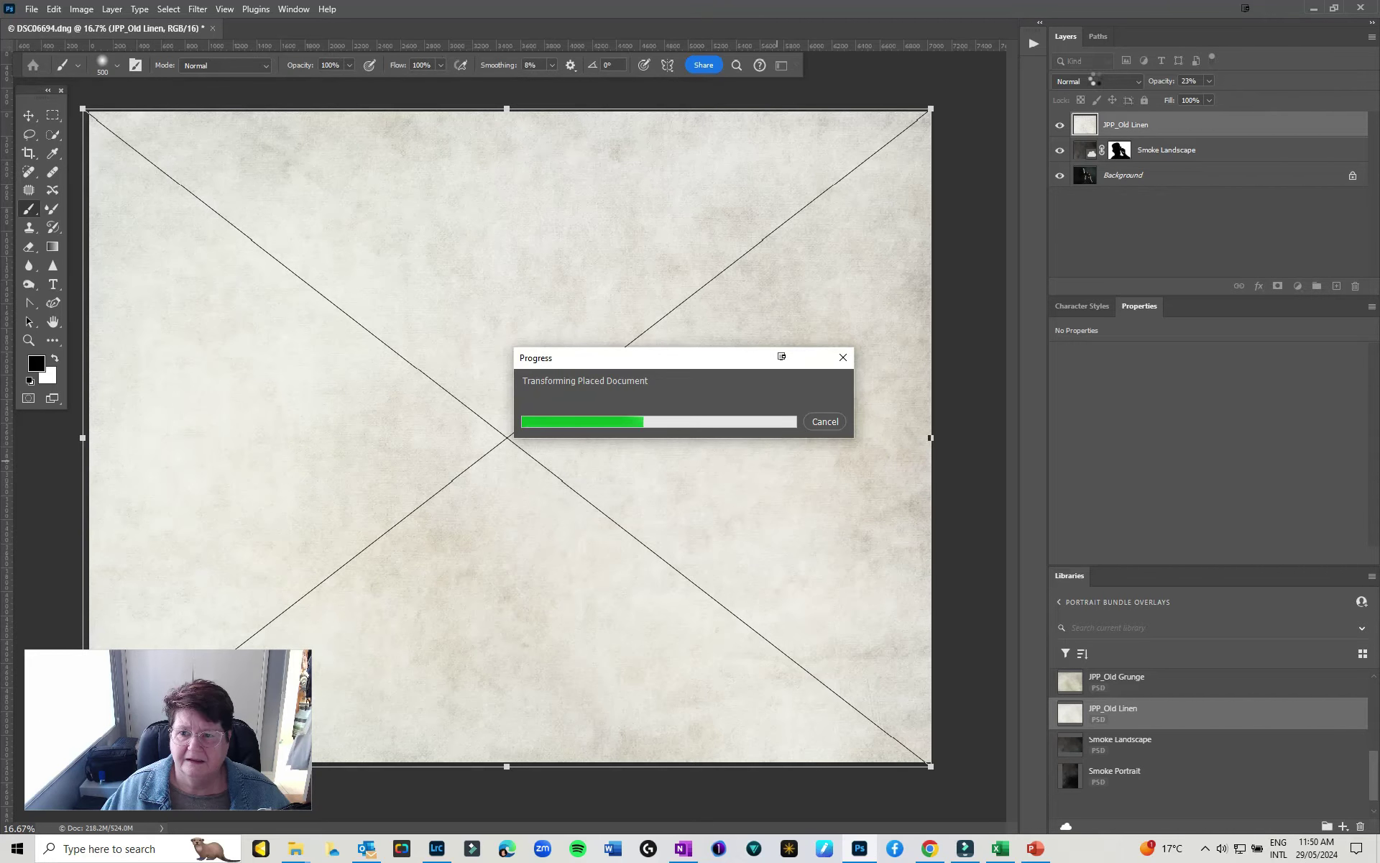
# - Set the JPP_Old Linen layer's blend mode to Soft Light and its opacity to 73%
pyautogui.click(1095, 79)
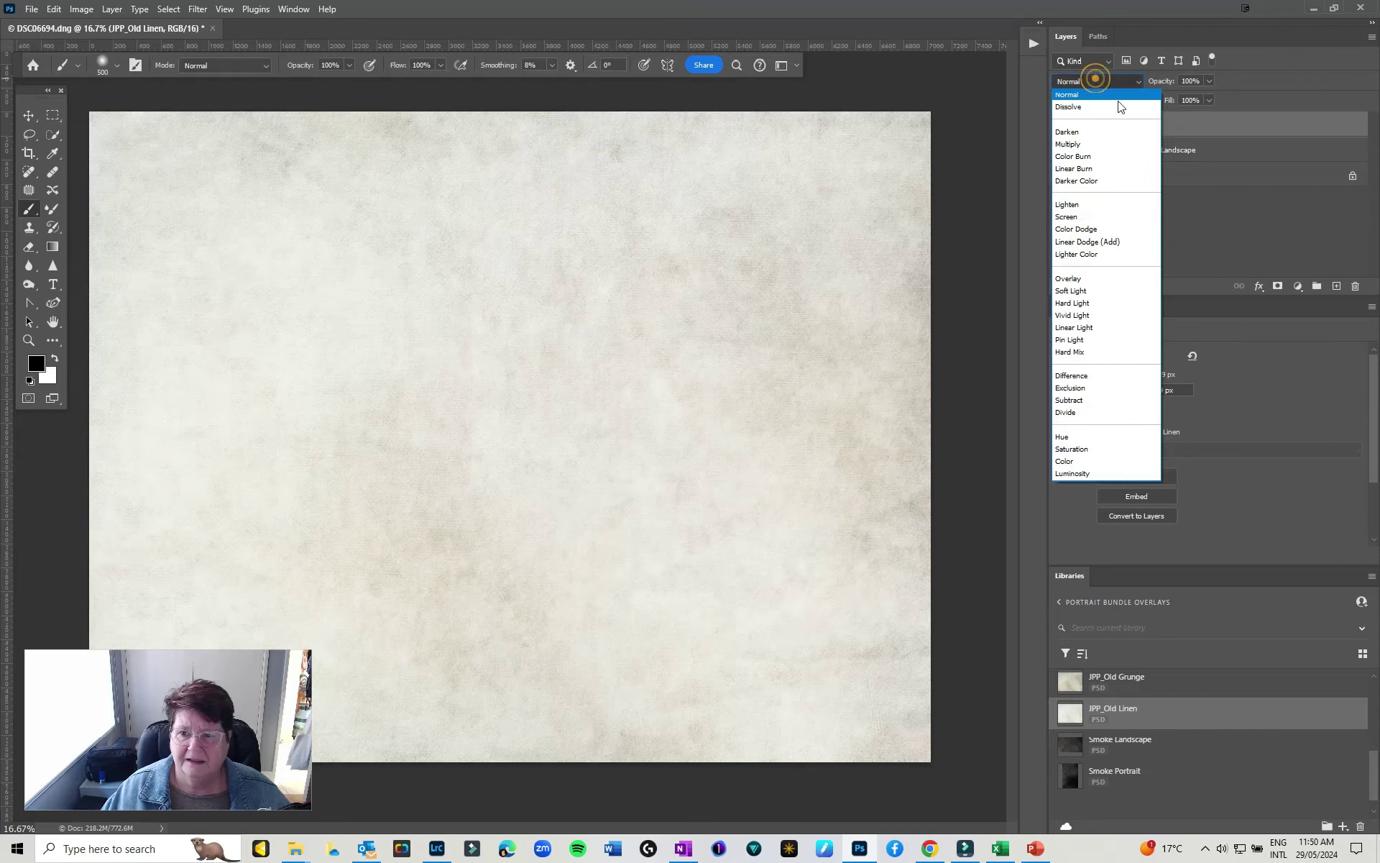
pyautogui.click(1072, 291)
pyautogui.click(1209, 81)
pyautogui.moveTo(1205, 96)
pyautogui.mouseDown()
pyautogui.moveTo(1172, 97)
pyautogui.moveTo(1189, 101)
pyautogui.mouseUp()
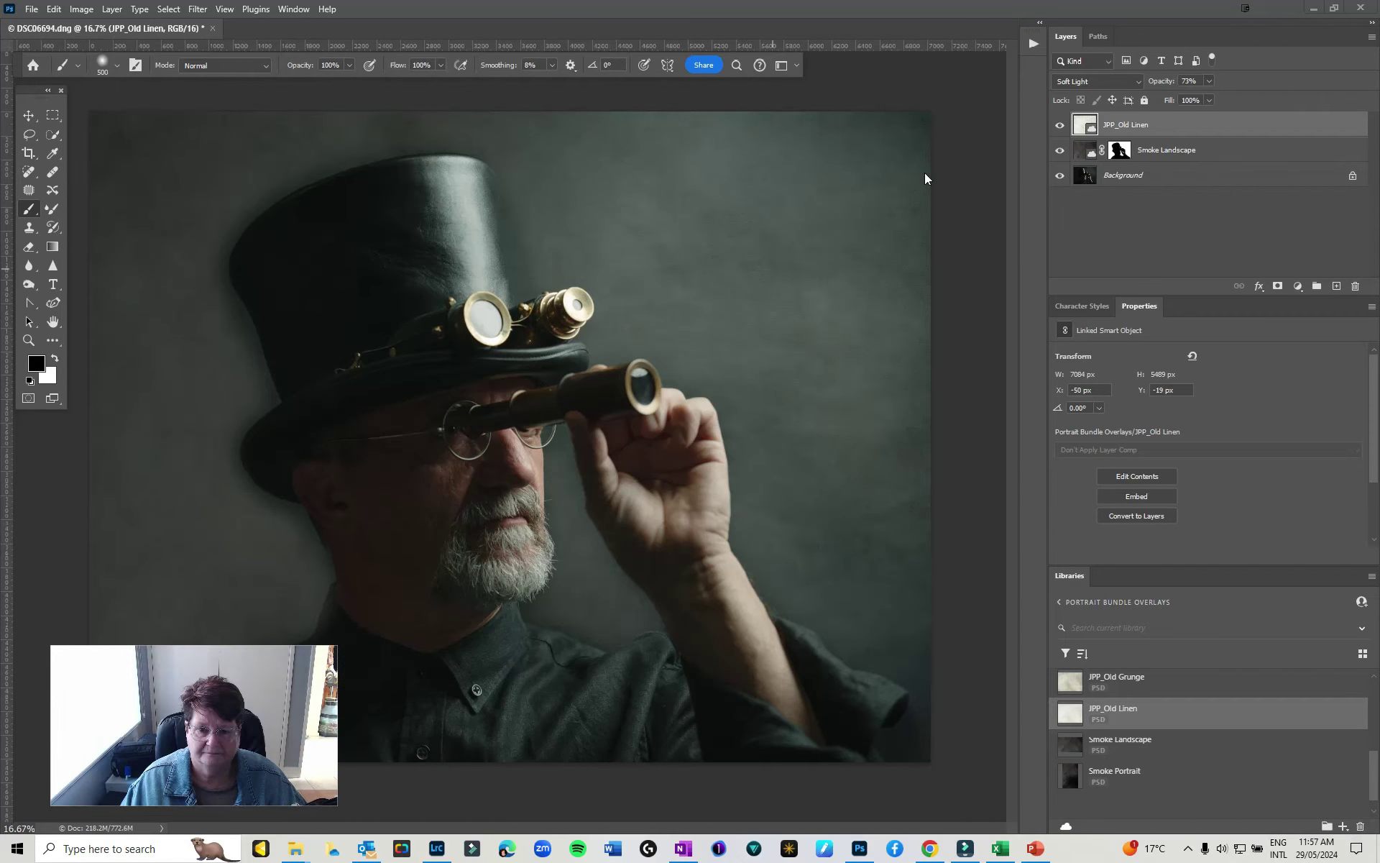
# - Try masking the linen off the hat by adding a layer mask to JPP_Old Linen and painting it black
pyautogui.click(1280, 286)
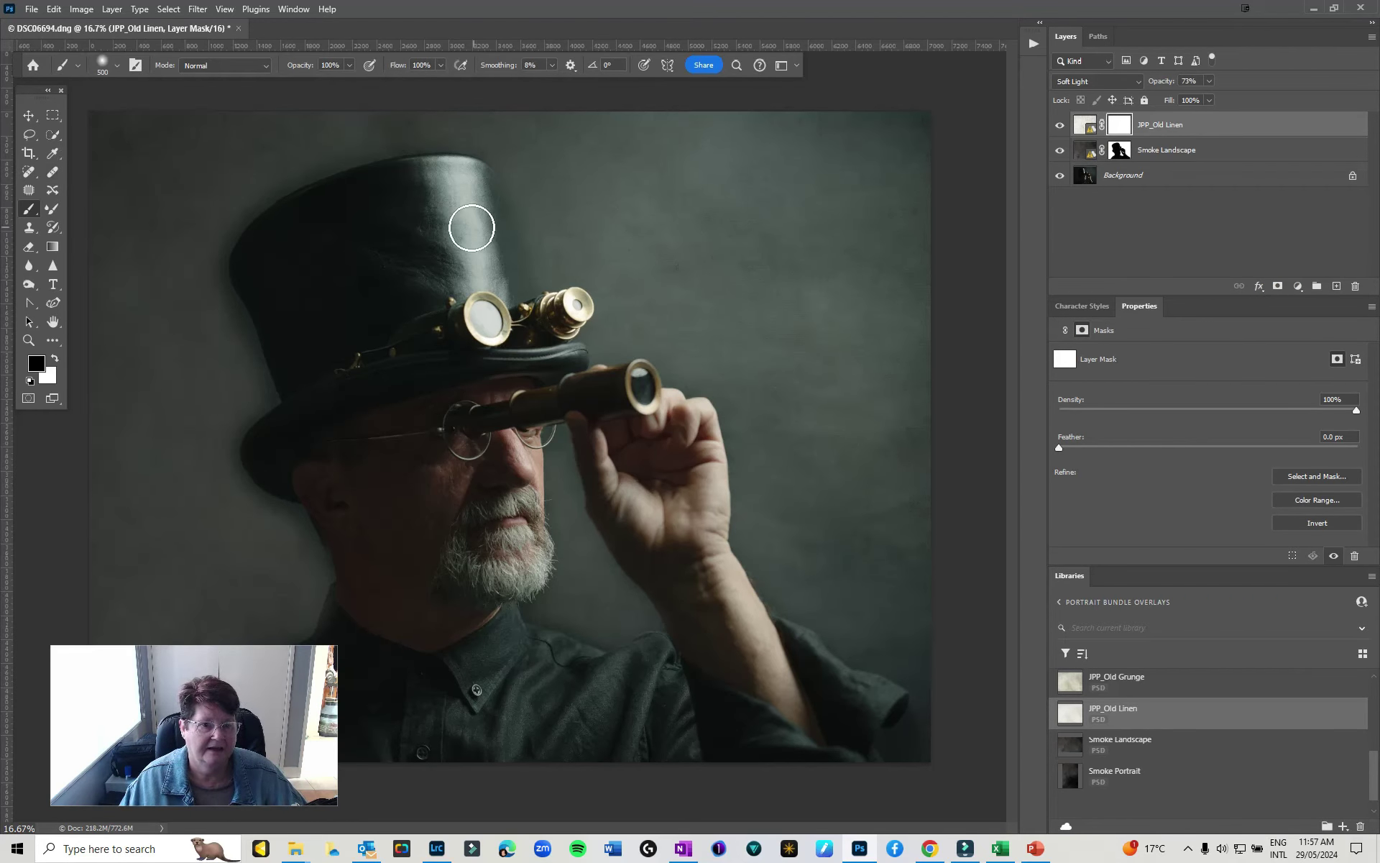
pyautogui.moveTo(465, 228)
pyautogui.mouseDown()
pyautogui.moveTo(353, 222)
pyautogui.moveTo(429, 196)
pyautogui.moveTo(344, 197)
pyautogui.moveTo(429, 194)
pyautogui.moveTo(441, 265)
pyautogui.moveTo(480, 290)
pyautogui.moveTo(478, 208)
pyautogui.mouseUp()
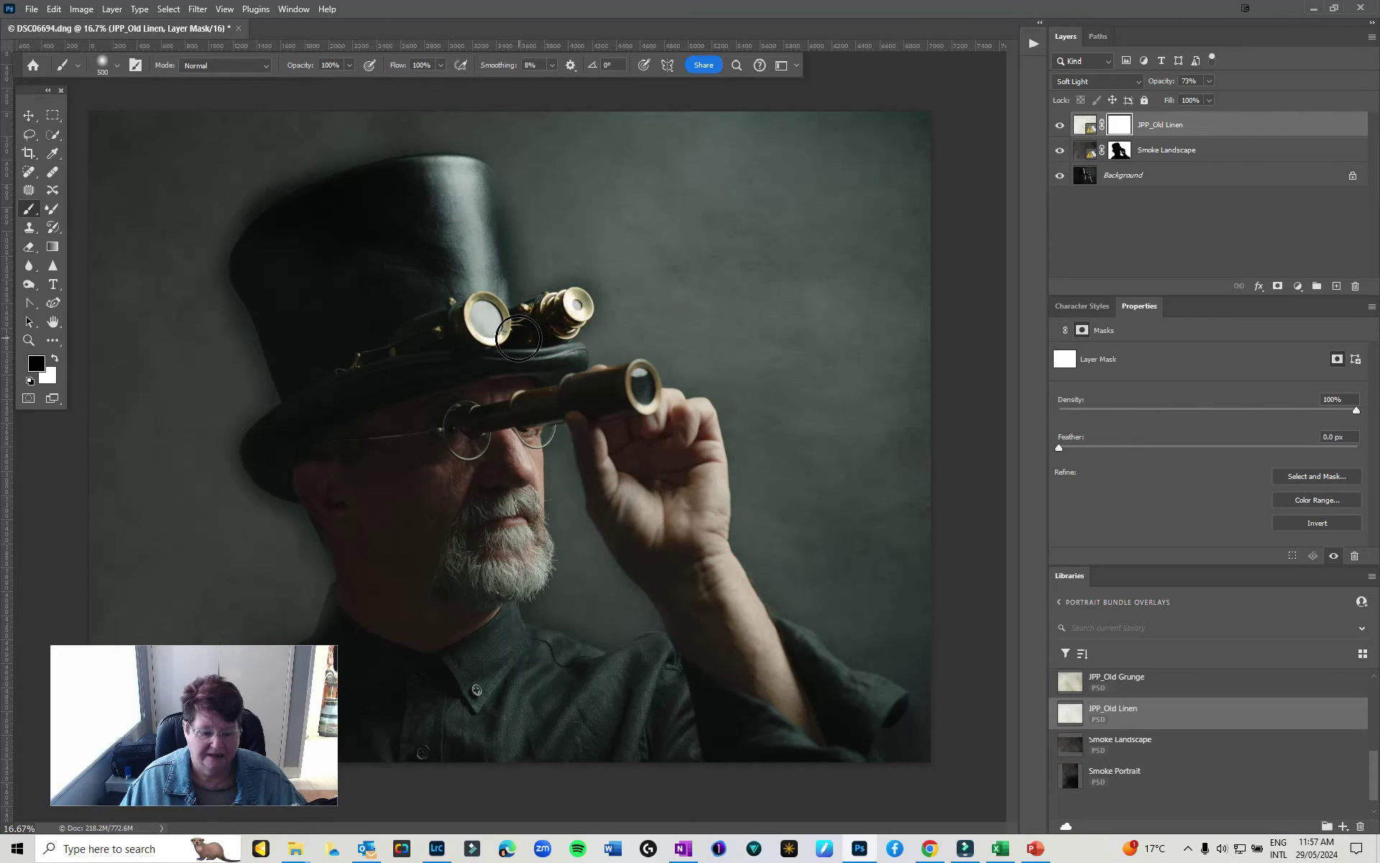
pyautogui.hotkey('ctrl', 'z')
pyautogui.hotkey('ctrl', 'z')
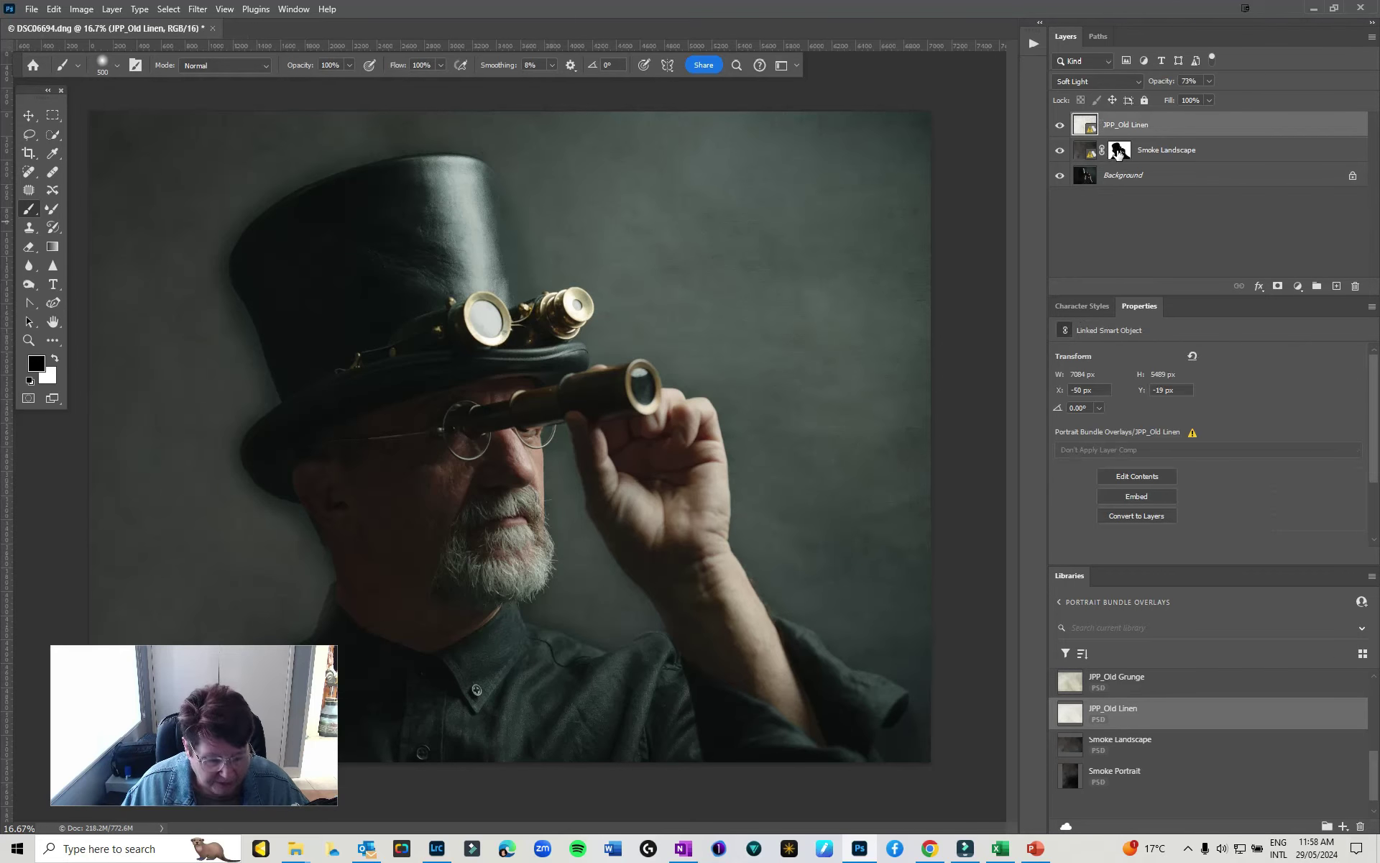
# - Copy the Smoke Landscape layer mask onto JPP_Old Linen and feather the Smoke Landscape mask by 46.9 px
pyautogui.moveTo(1117, 153); pyautogui.dragTo(1122, 123)
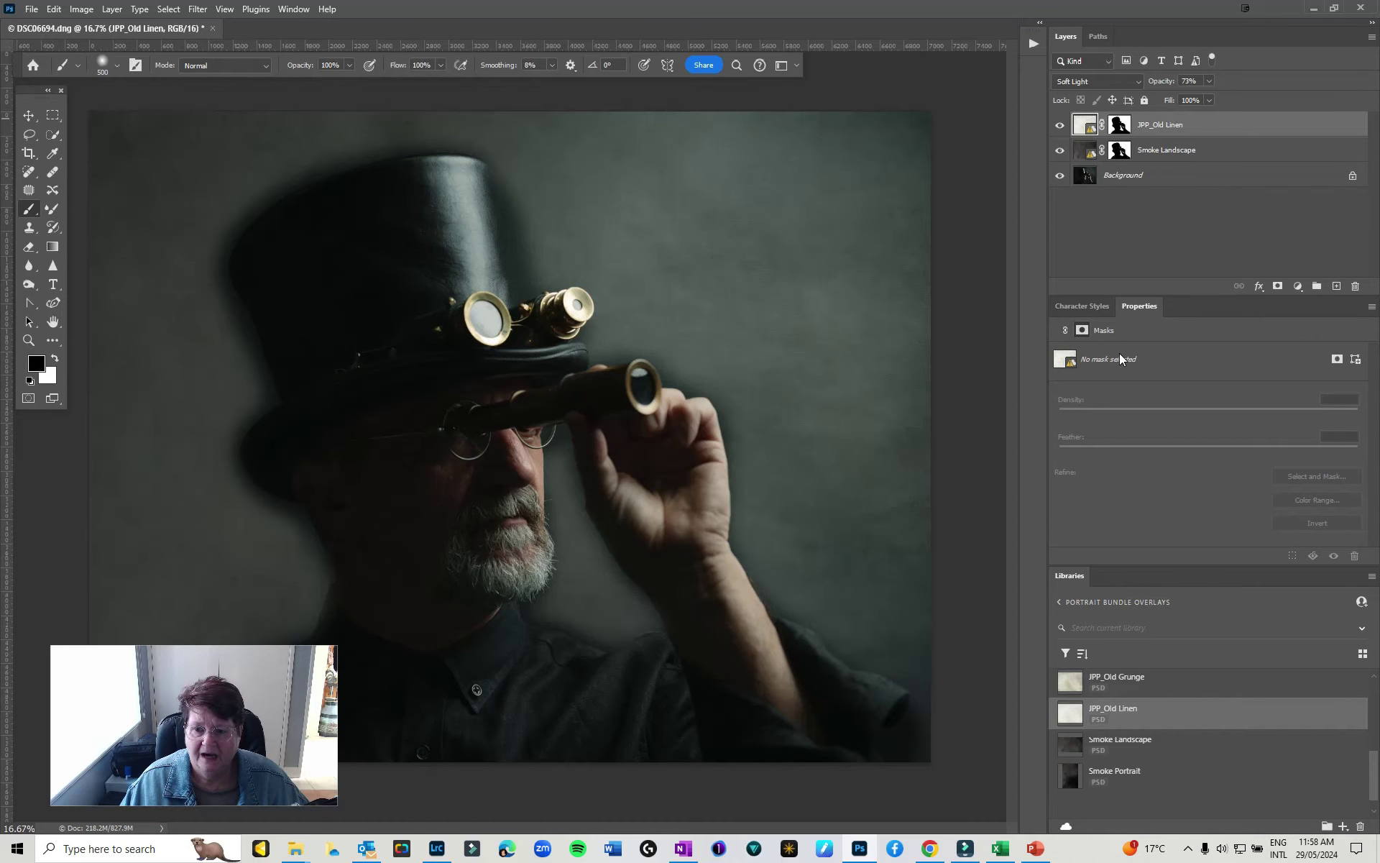
pyautogui.click(1119, 149)
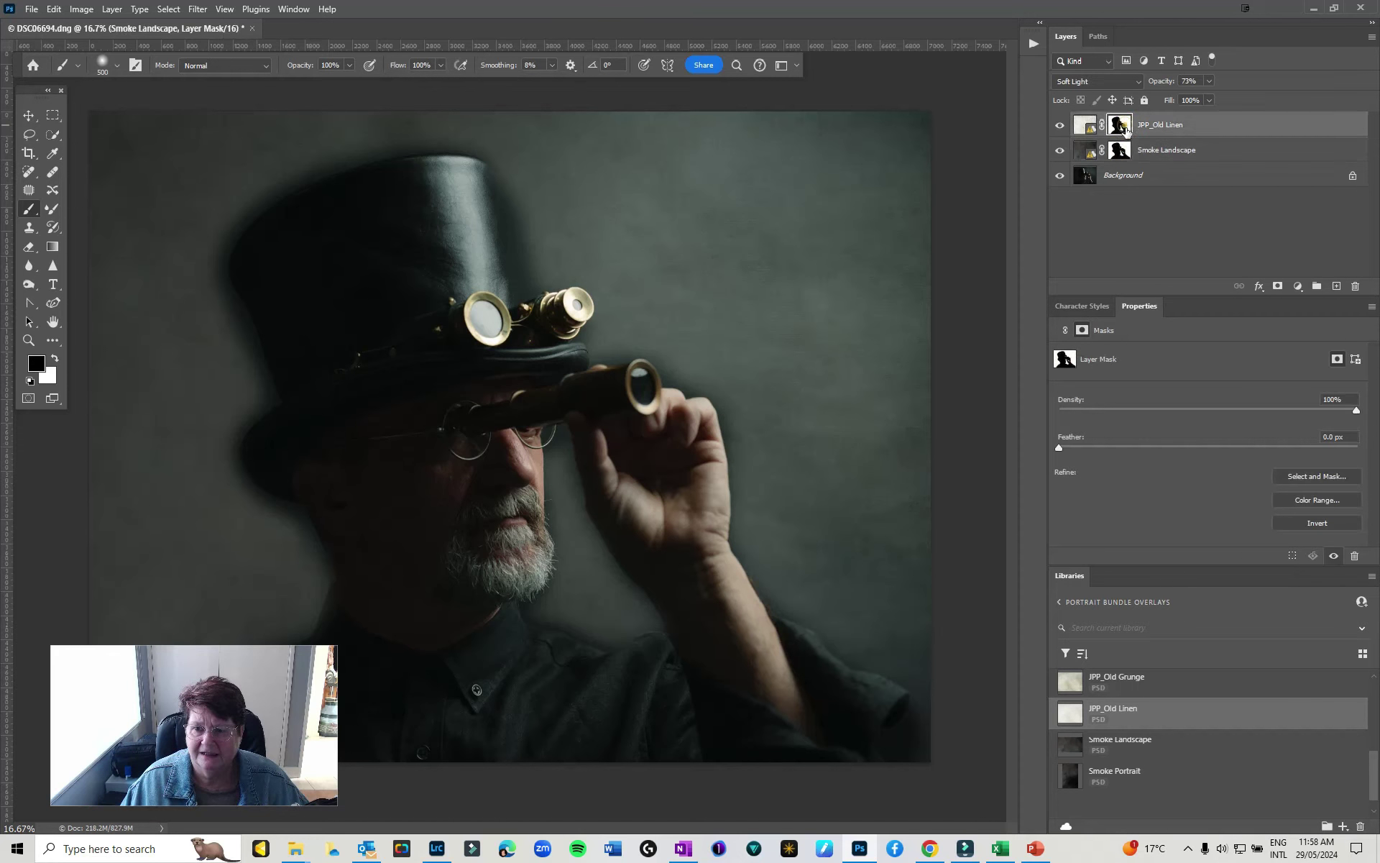
pyautogui.click(1119, 149)
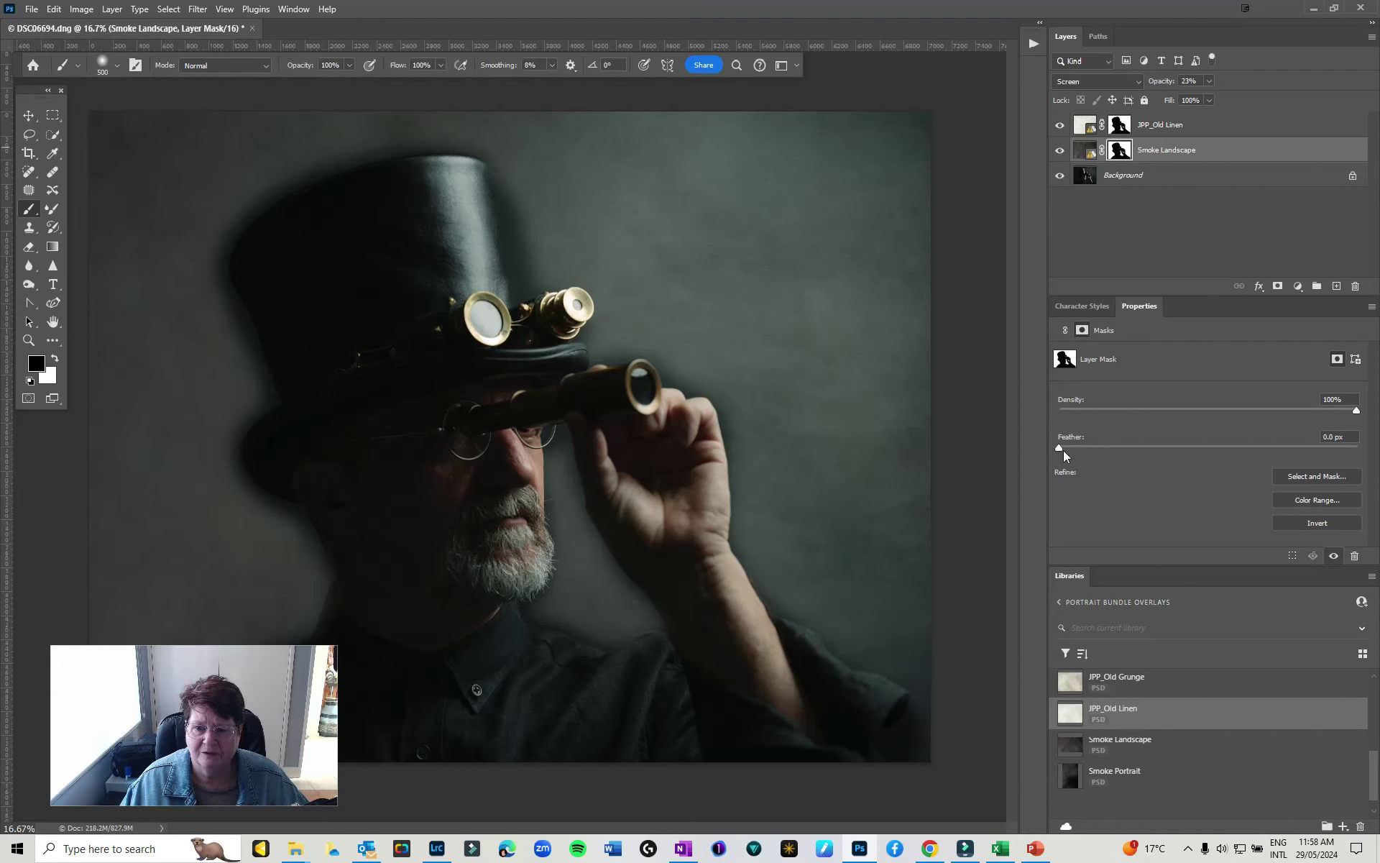
pyautogui.moveTo(1059, 447); pyautogui.dragTo(1220, 445)
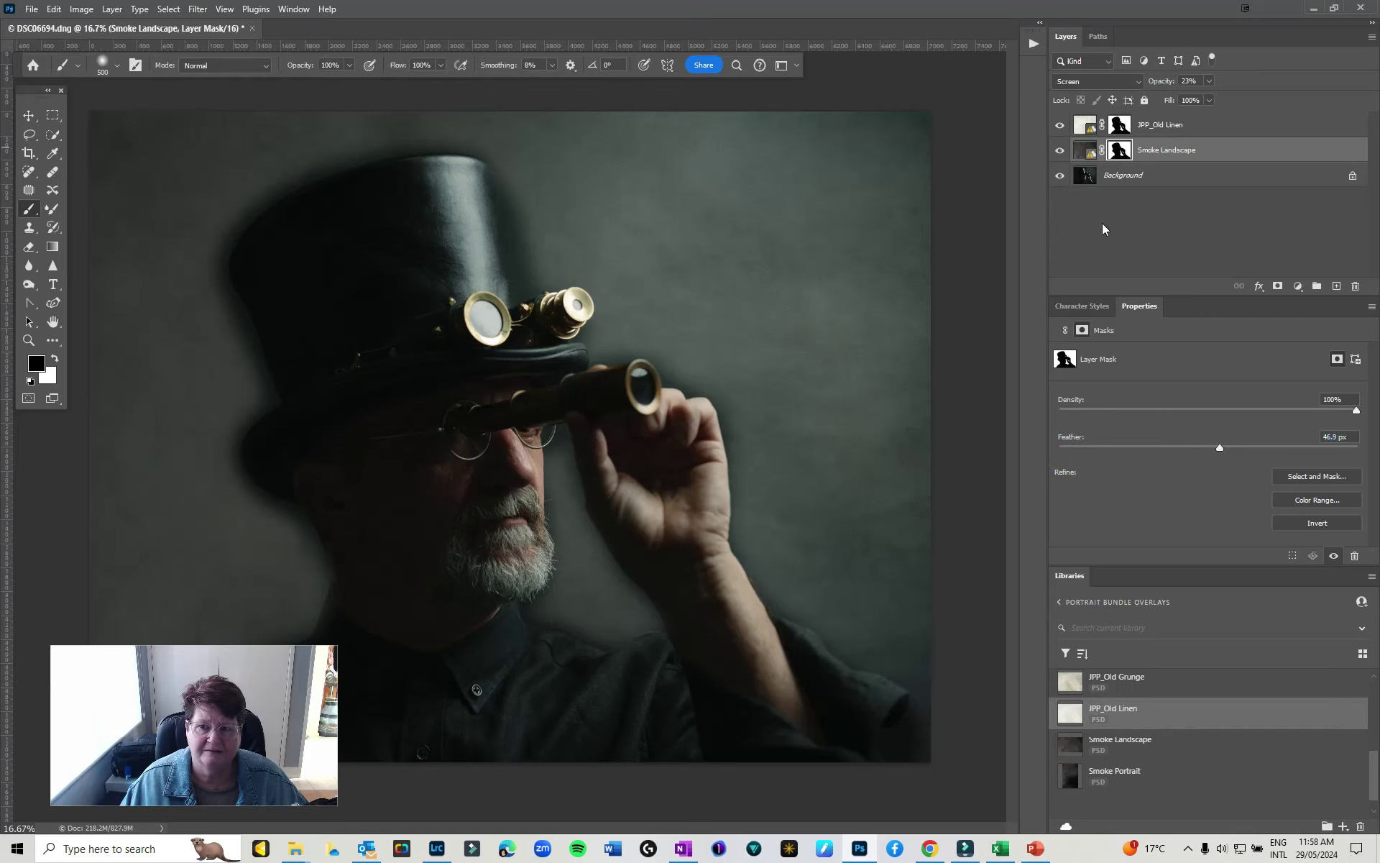
# - Feather the JPP_Old Linen mask by 43.7 px and set the layer's opacity to 32%
pyautogui.click(1163, 126)
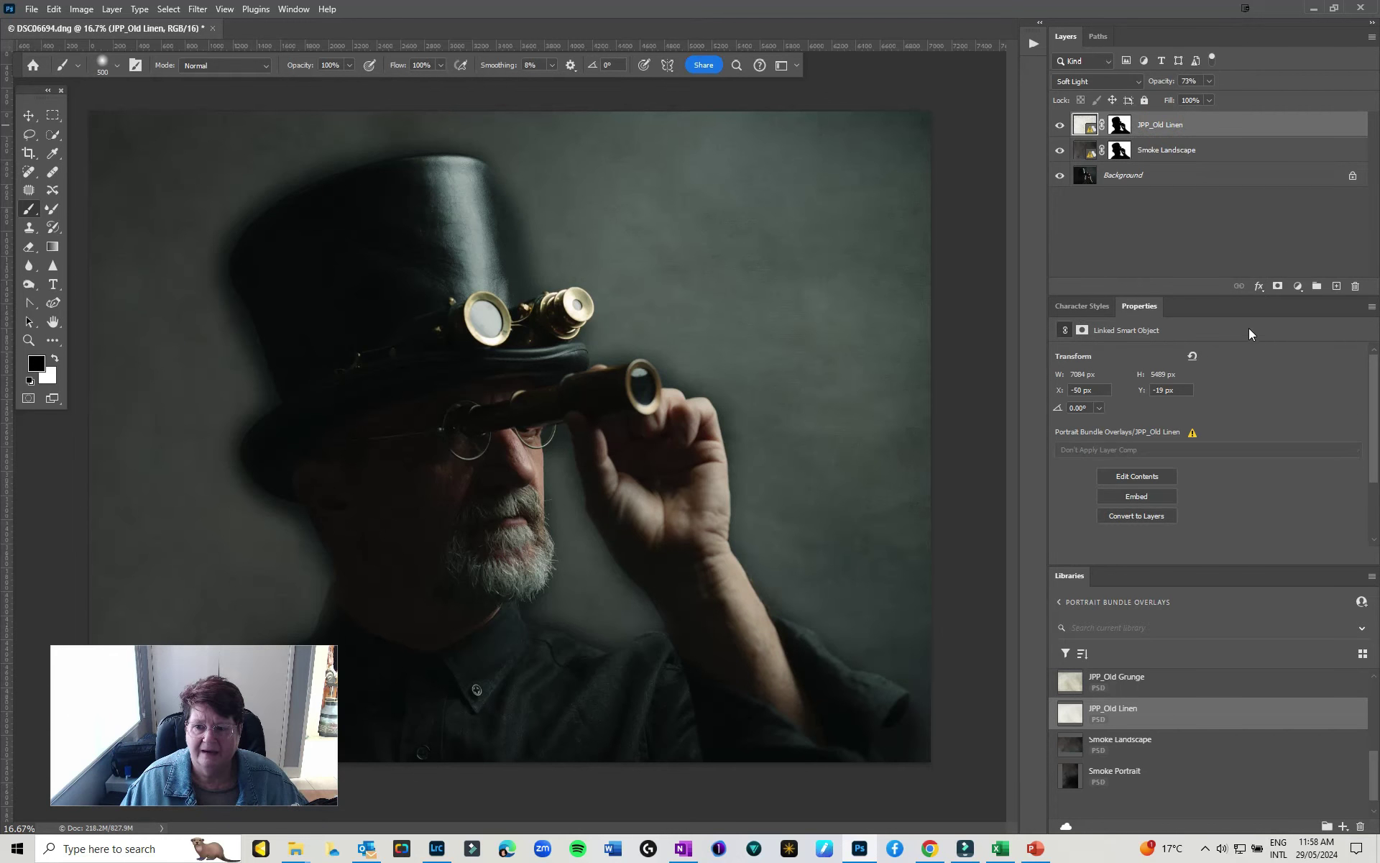
pyautogui.click(1118, 128)
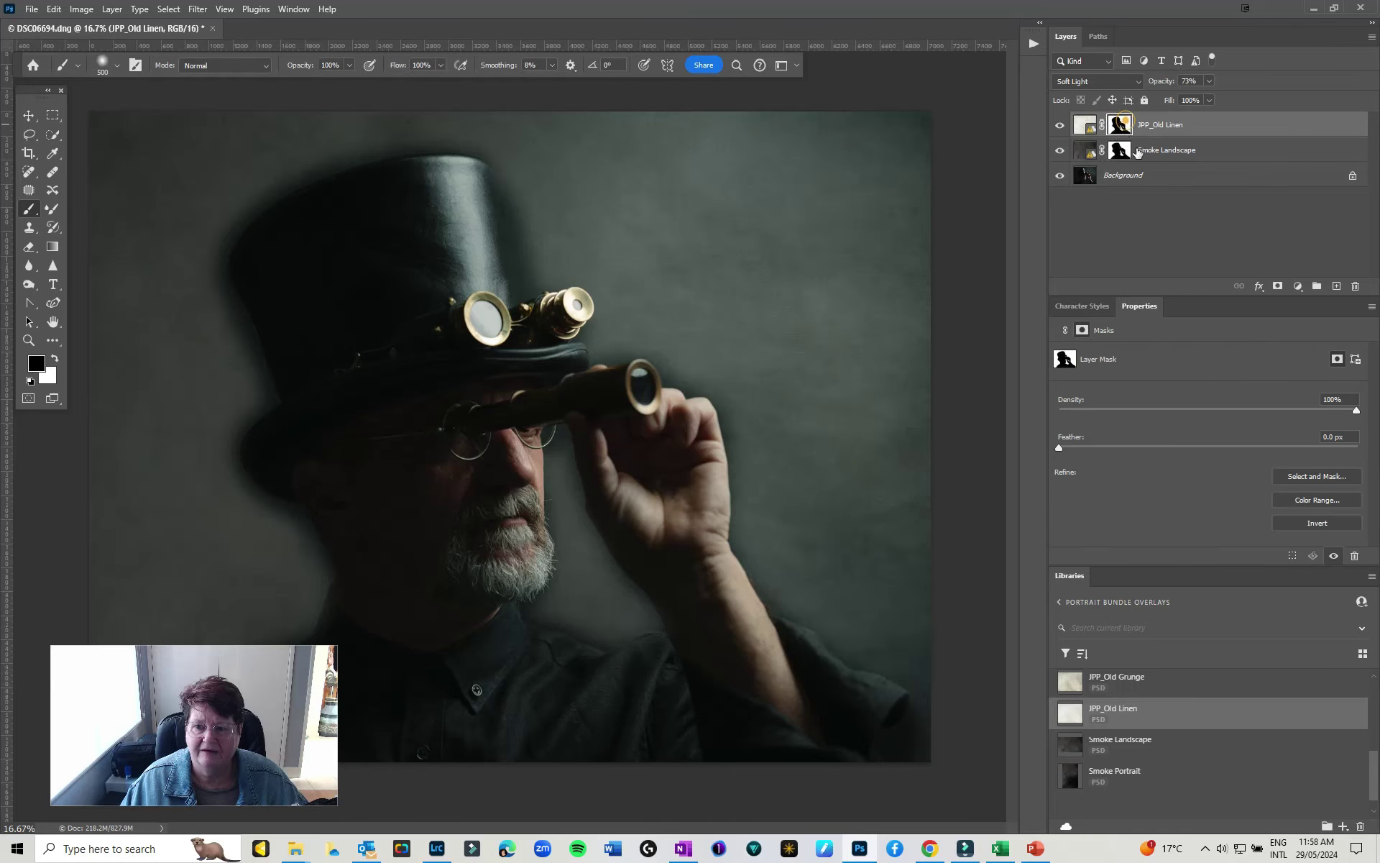
pyautogui.click(1055, 447)
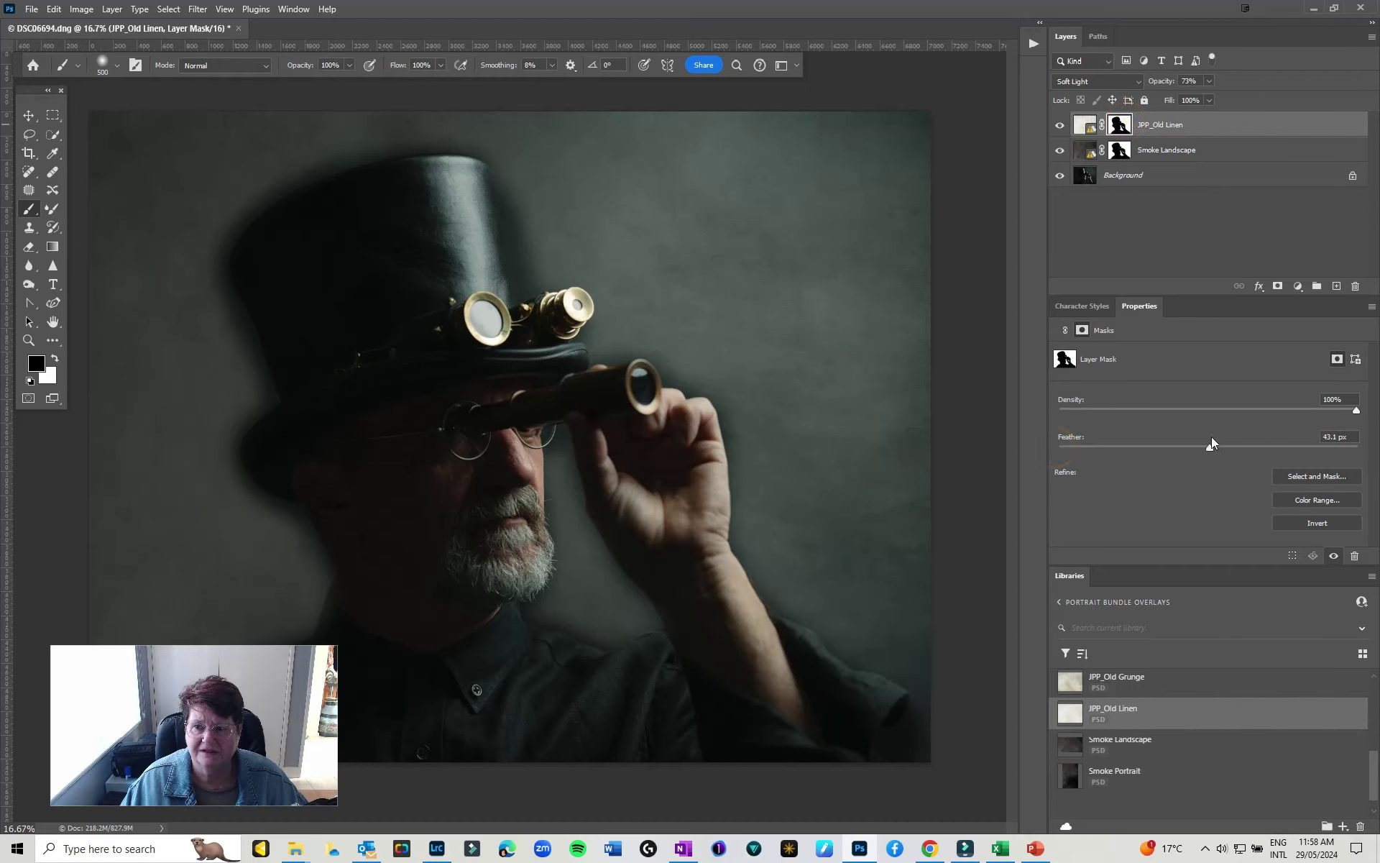
pyautogui.click(1215, 447)
pyautogui.click(1208, 82)
pyautogui.moveTo(1206, 96); pyautogui.dragTo(1173, 97)
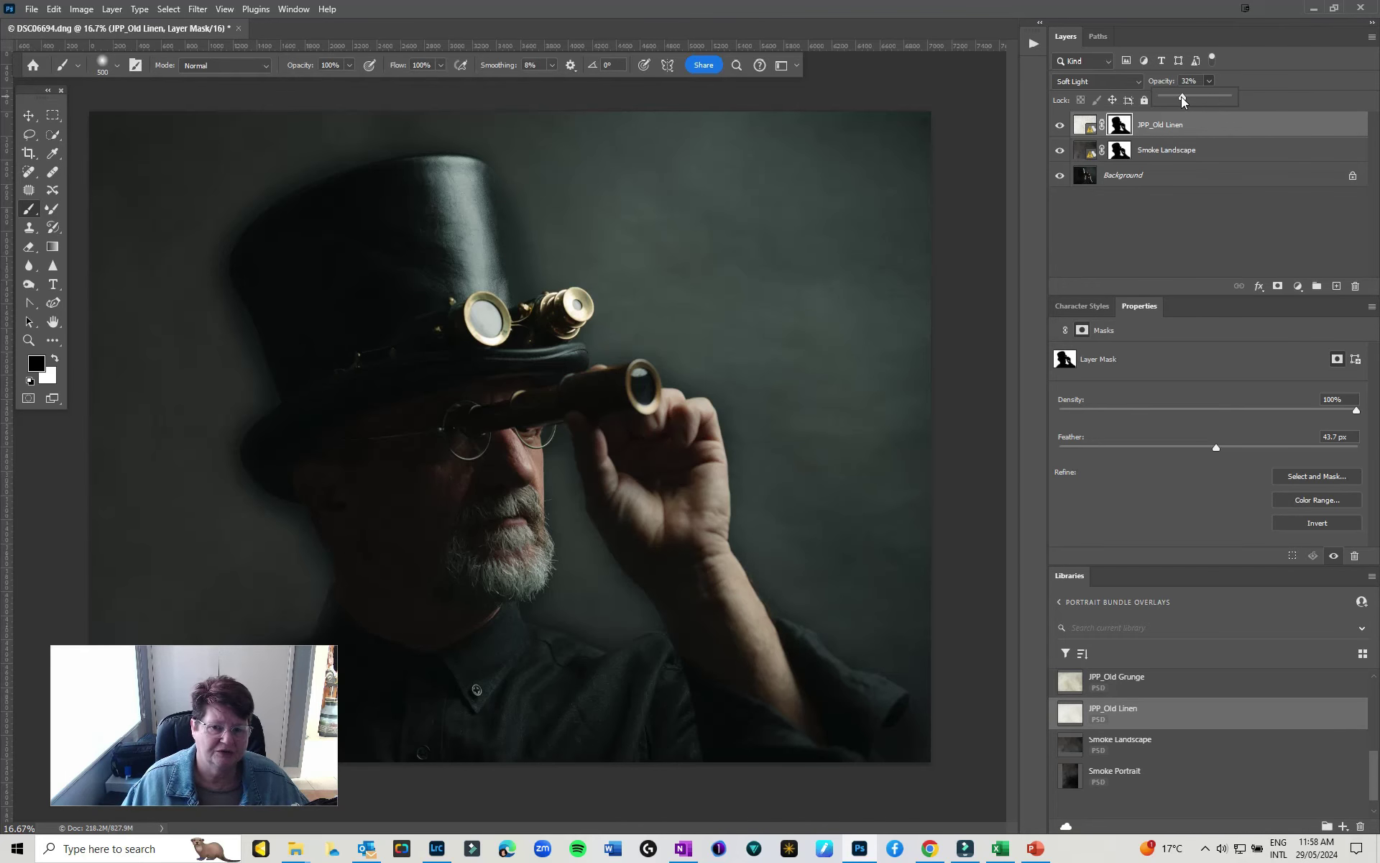
# - Hide the JPP_Old Linen and Smoke Landscape layers, and place Fabric 2 from the library over the canvas's upper-left corner, scaled to about 132%
pyautogui.moveTo(1061, 125); pyautogui.dragTo(1073, 164)
pyautogui.click(1059, 175)
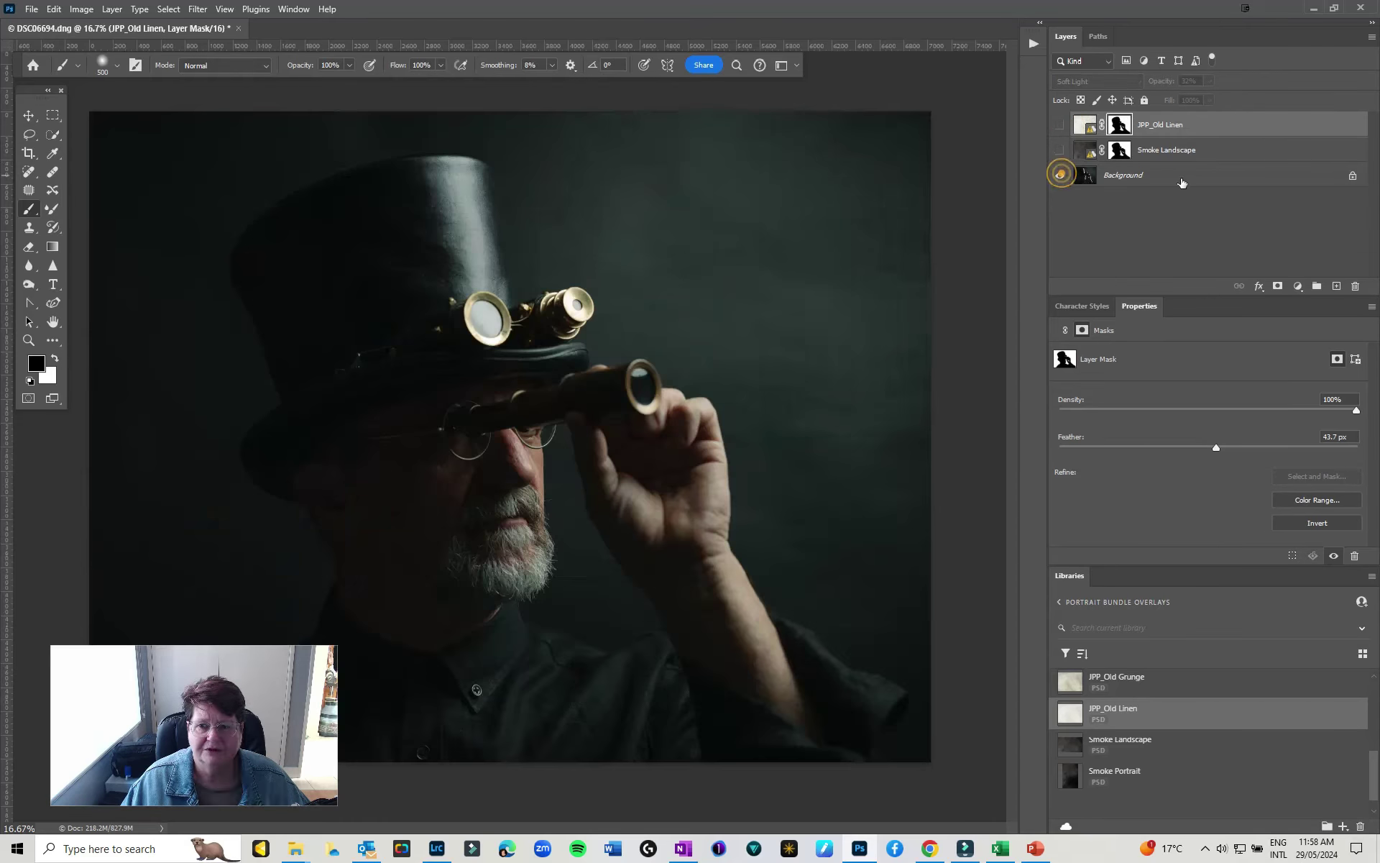
pyautogui.scroll(5, 1211, 733)
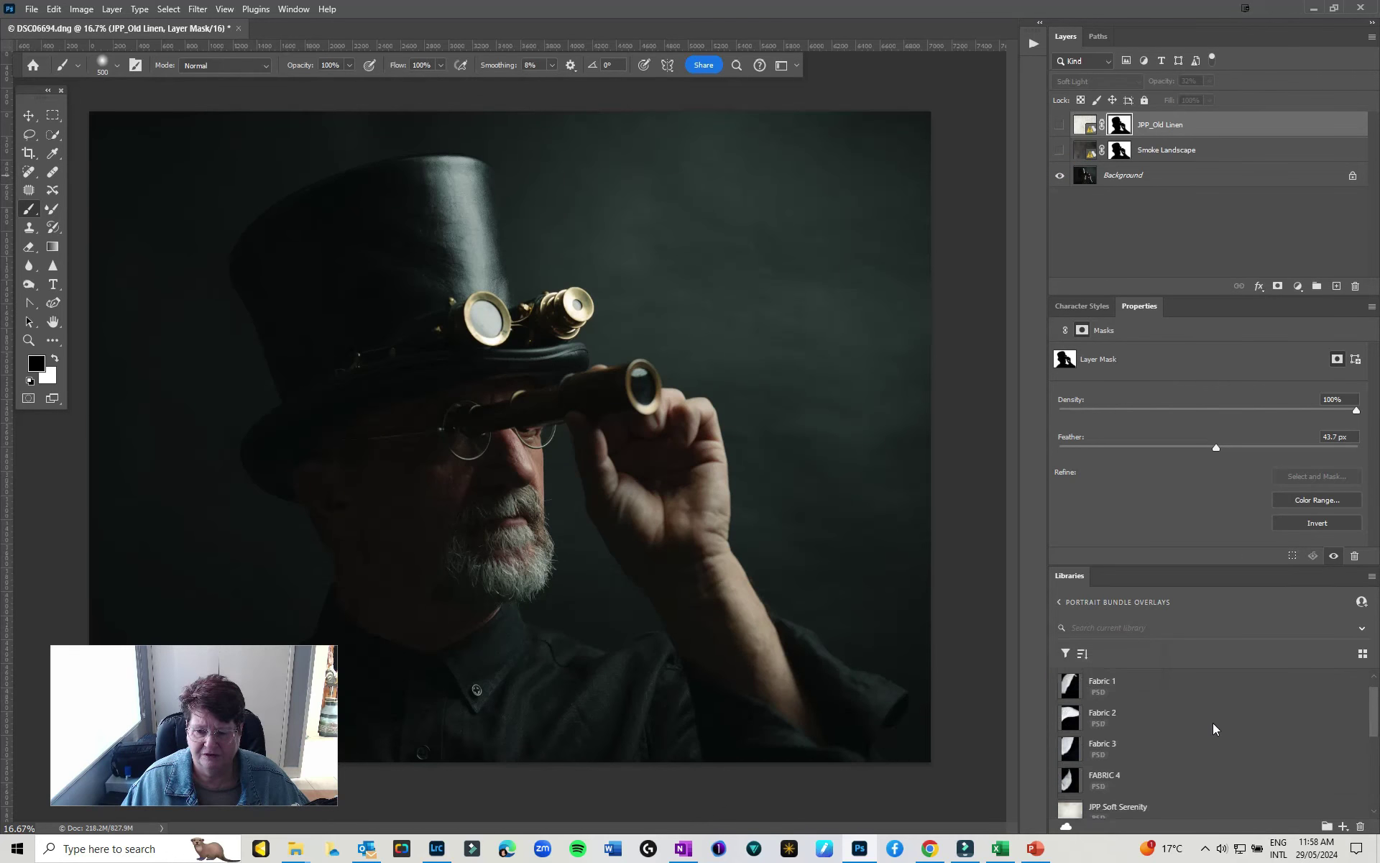
pyautogui.moveTo(1085, 740); pyautogui.dragTo(217, 268)
pyautogui.moveTo(340, 440); pyautogui.dragTo(422, 546)
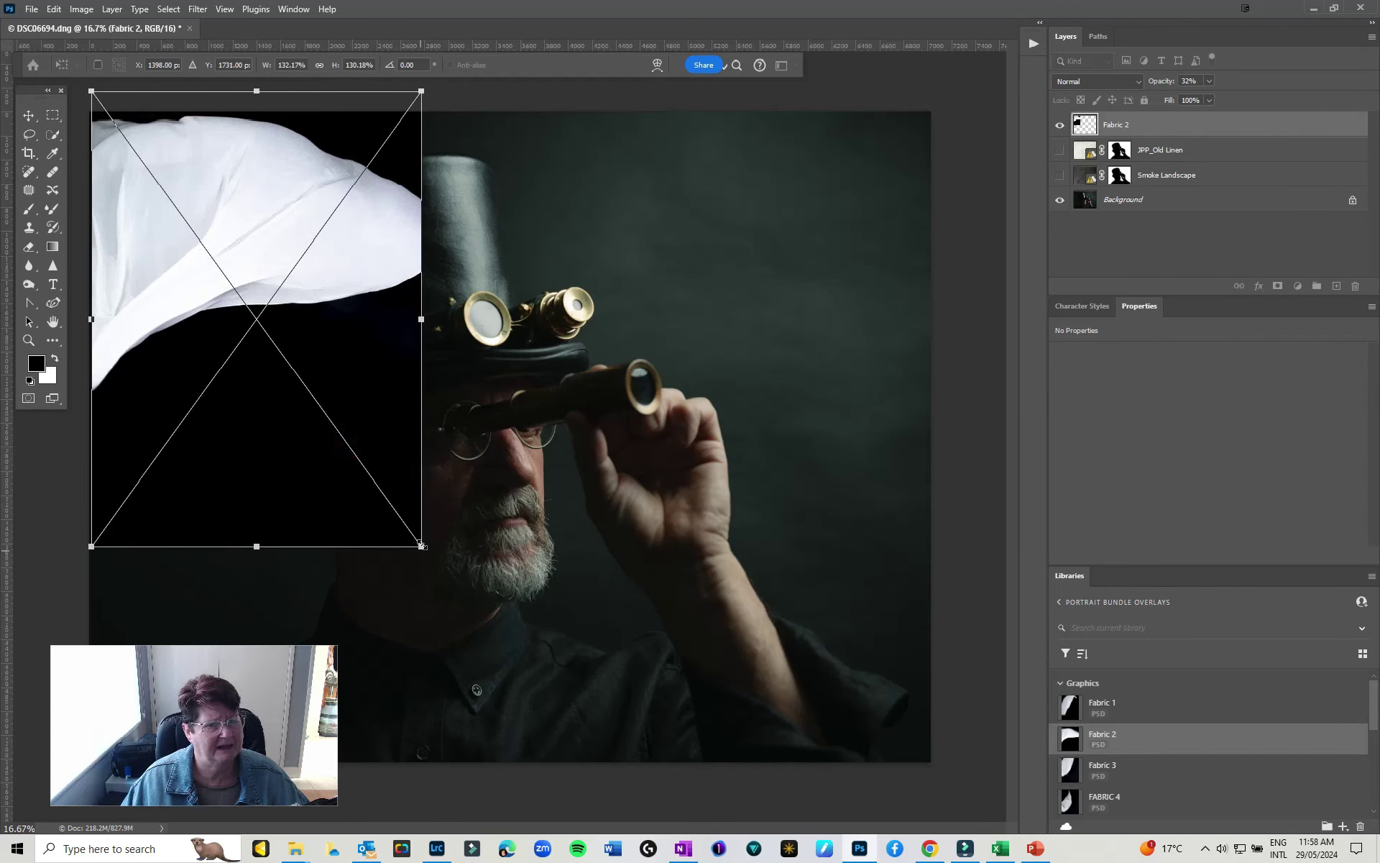
# - Set Fabric 2 to Screen at 100% opacity, and commit its placement shifted slightly past the canvas's left edge
pyautogui.click(1100, 80)
pyautogui.click(1116, 217)
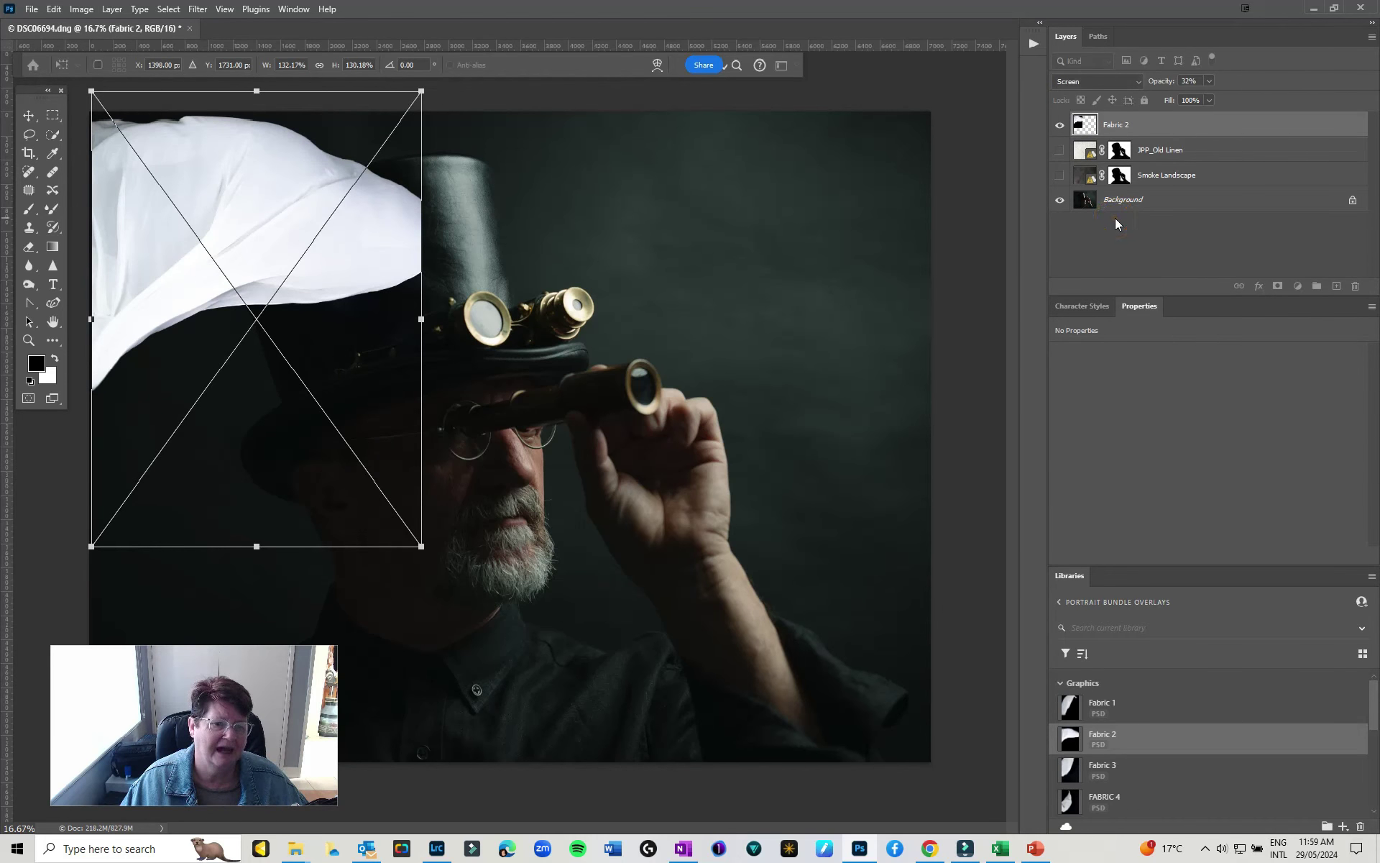
pyautogui.moveTo(384, 253); pyautogui.dragTo(373, 252)
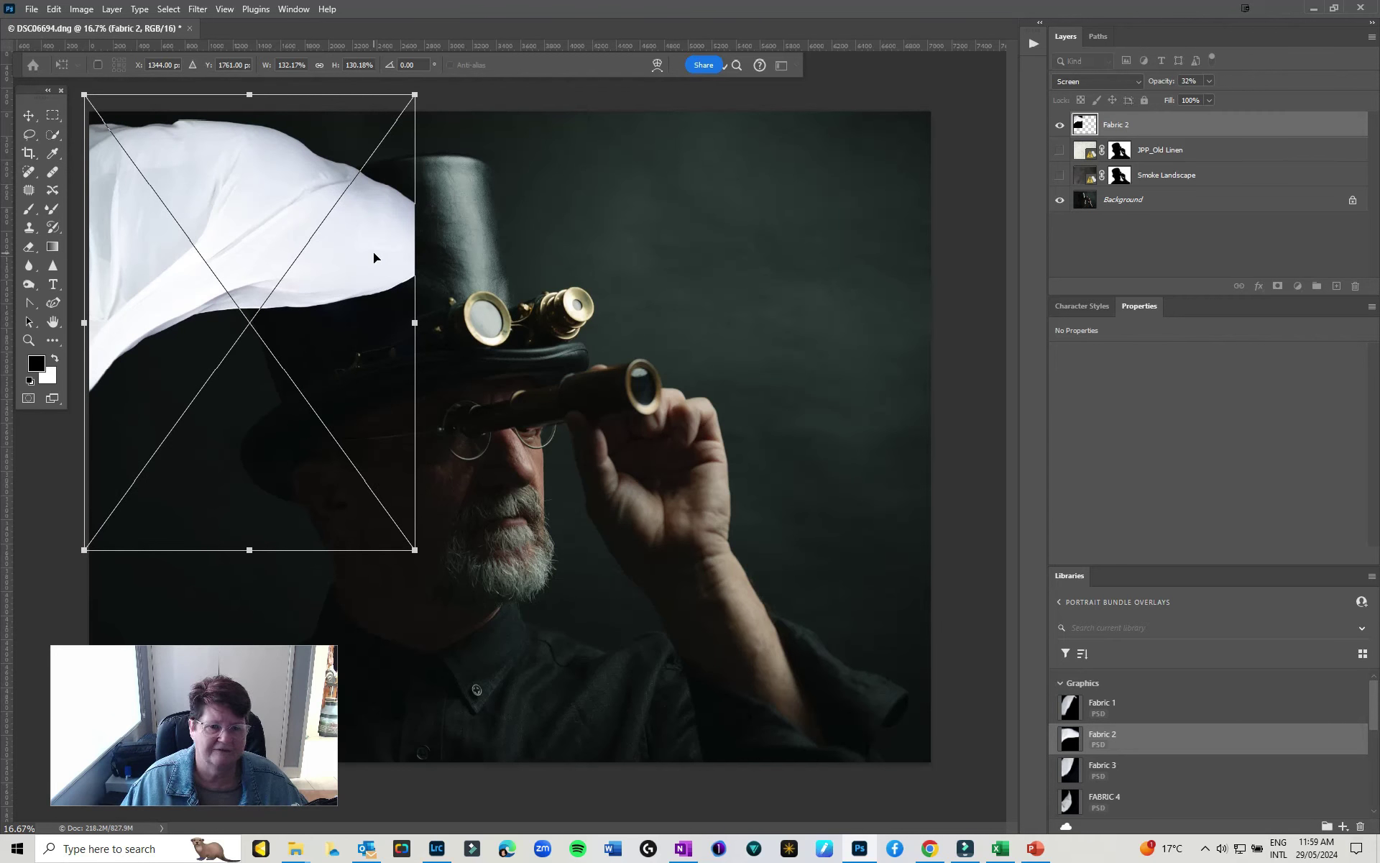
pyautogui.click(1209, 81)
pyautogui.moveTo(1209, 96); pyautogui.dragTo(1265, 101)
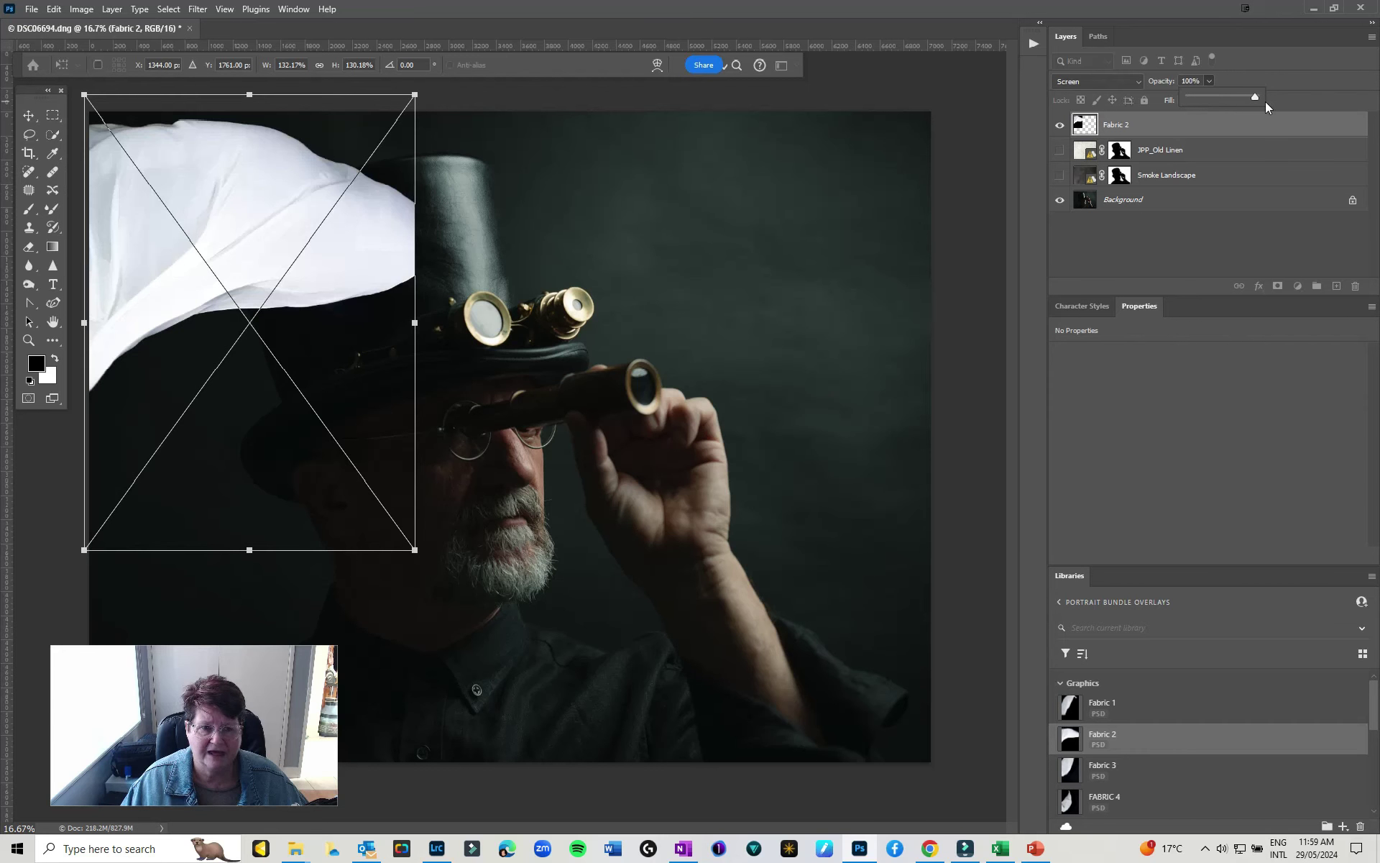
pyautogui.click(1170, 124)
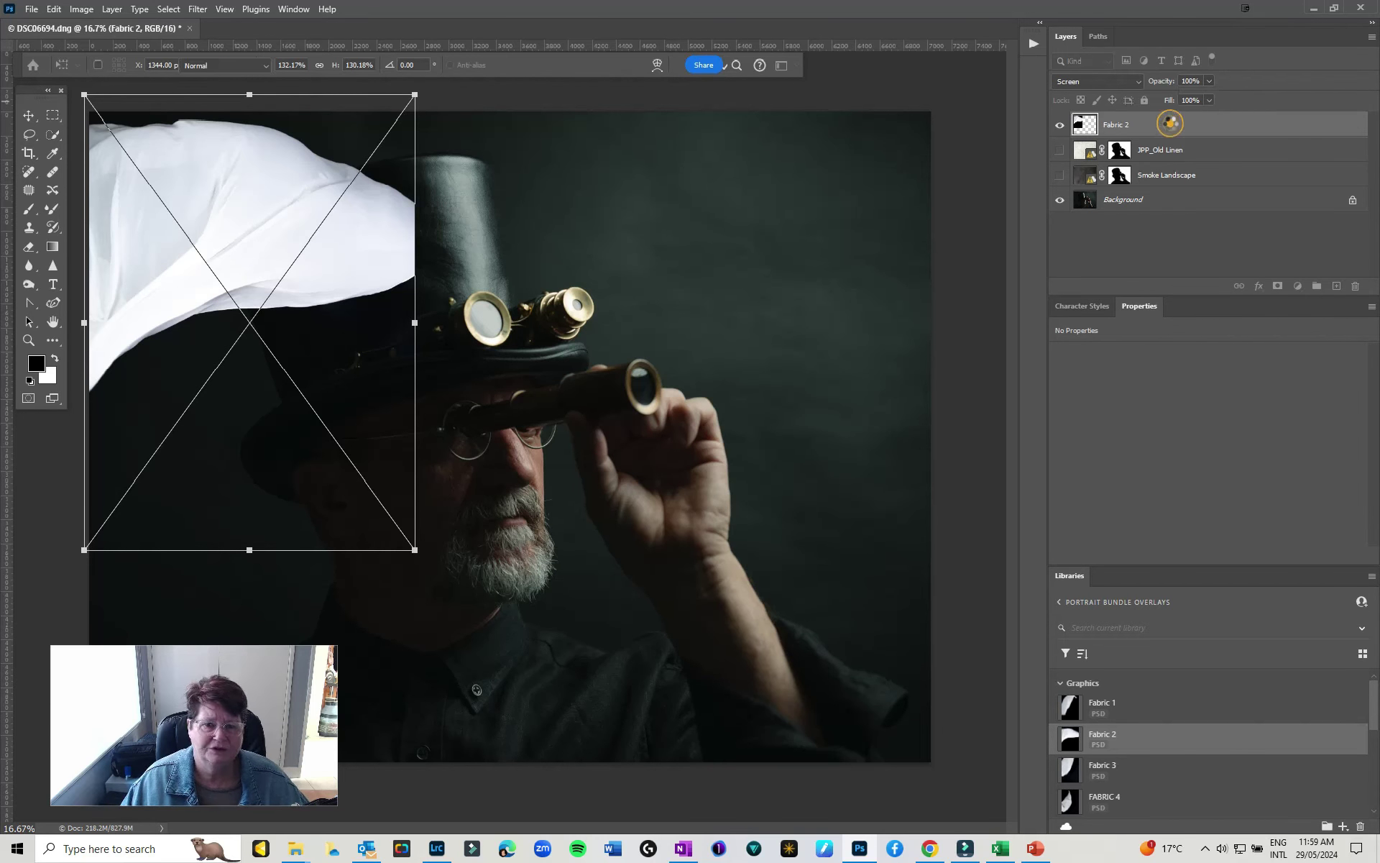
pyautogui.press('Return')
pyautogui.press('b')
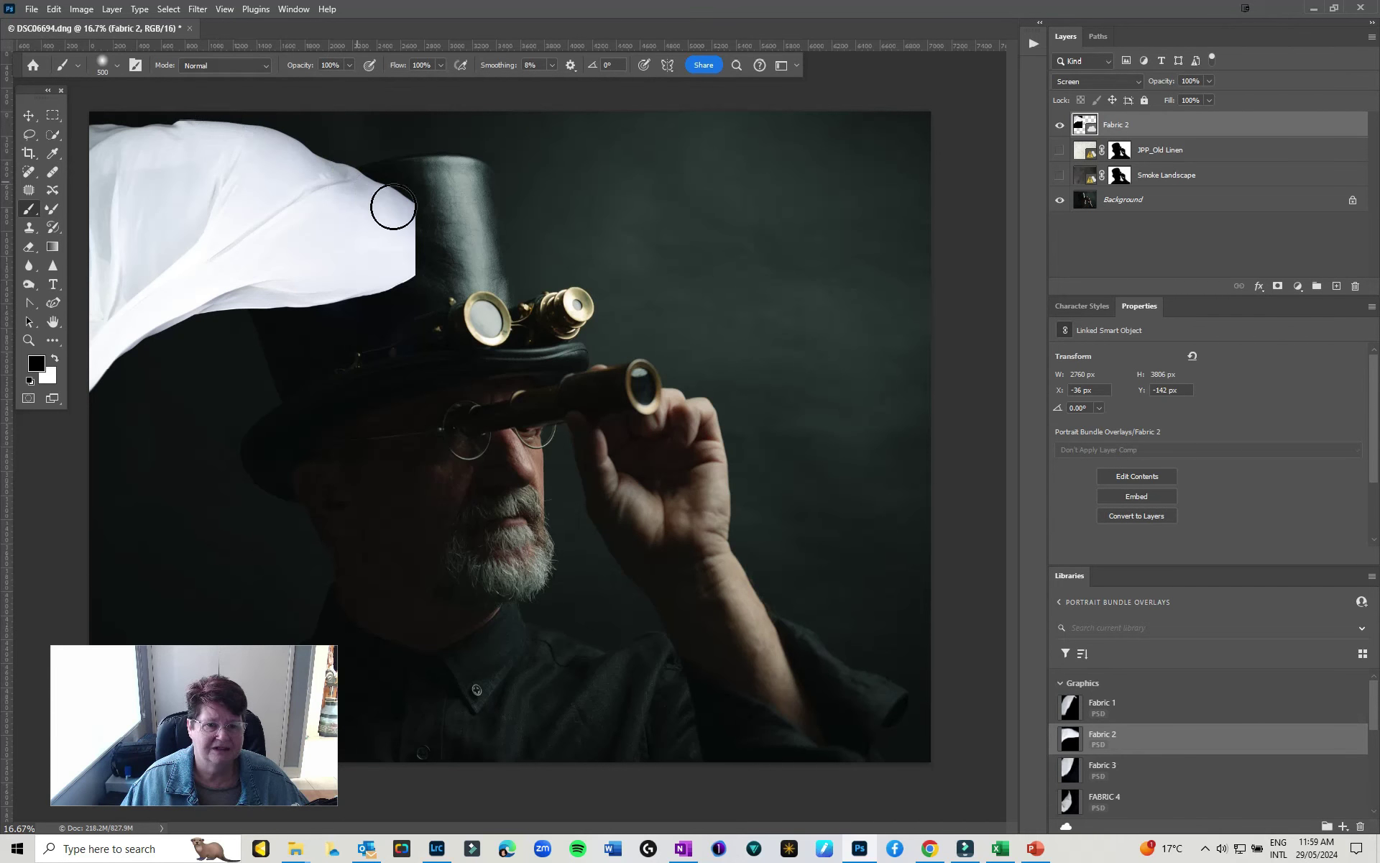
pyautogui.click(27, 117)
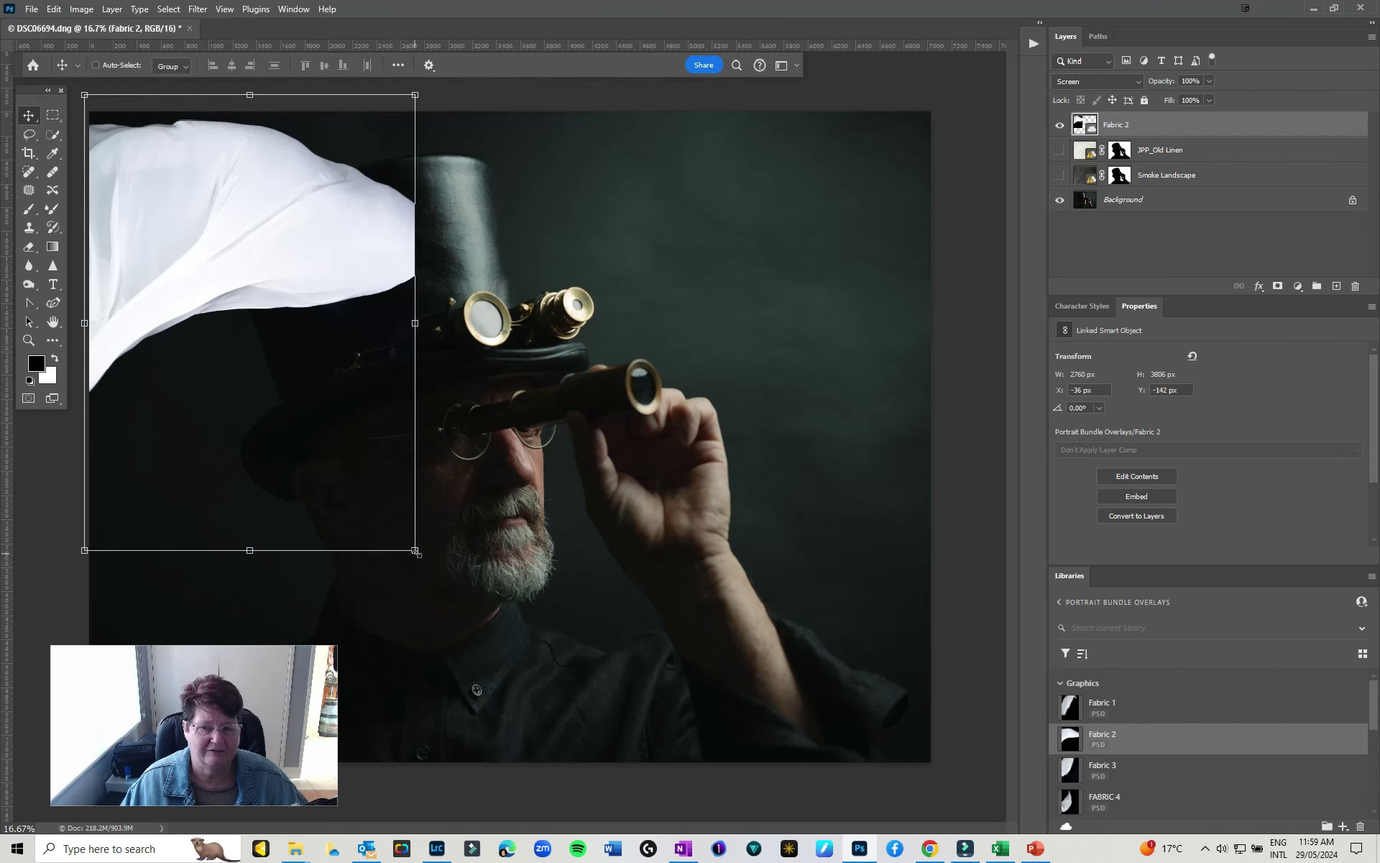
# - Set Fabric 2's blend mode to Normal and select the white fabric with Select Subject
pyautogui.click(1096, 82)
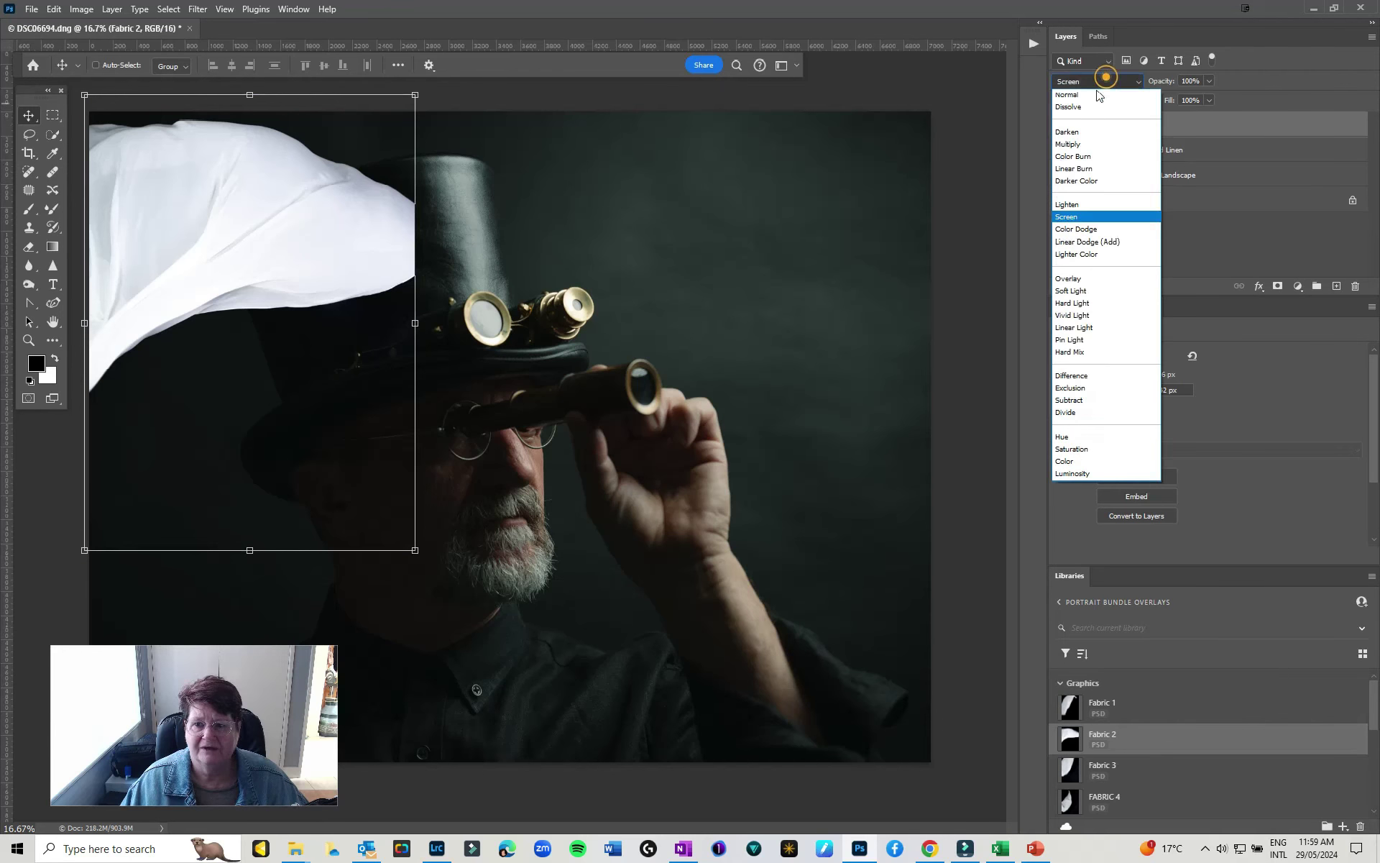
pyautogui.click(1087, 97)
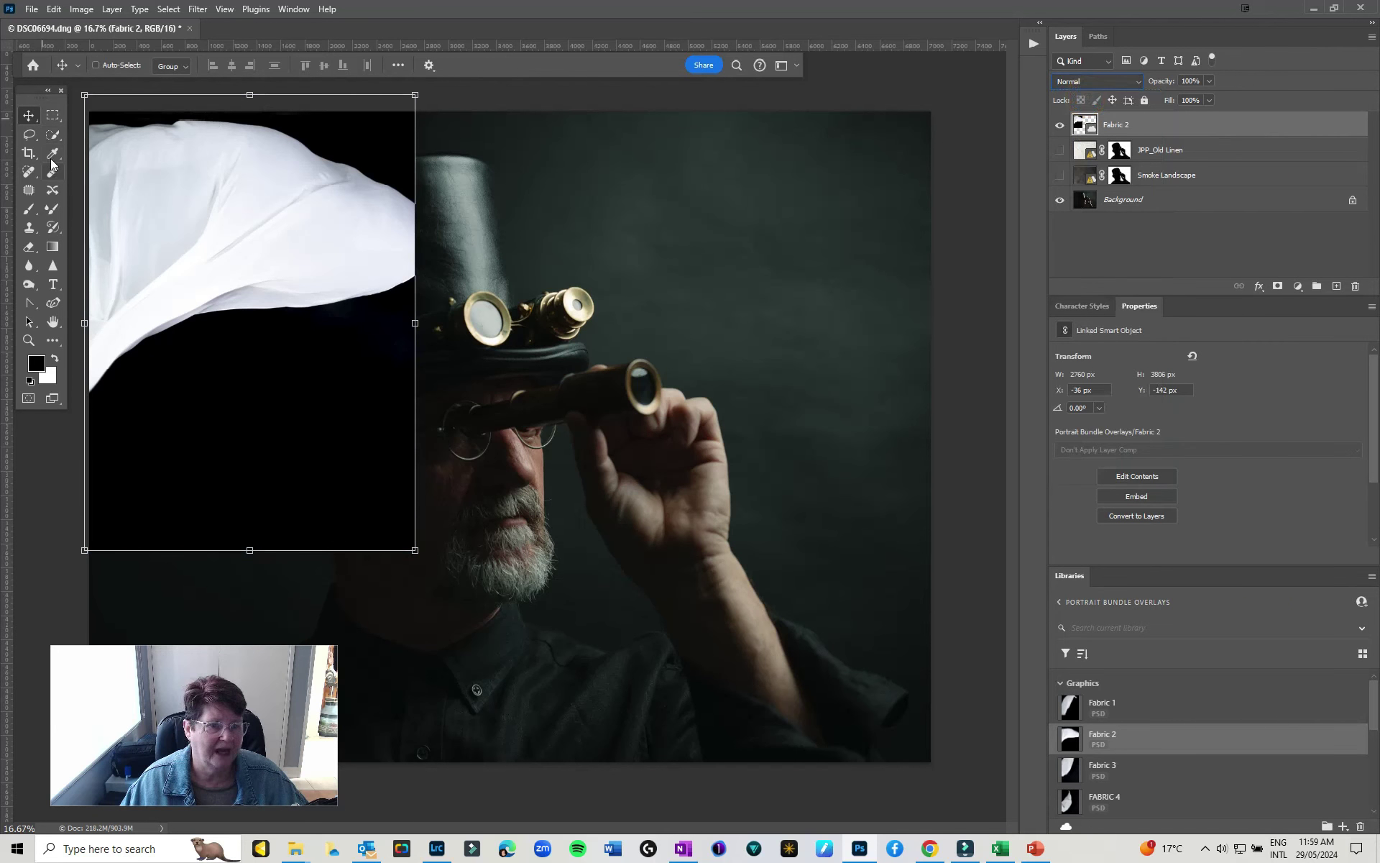
pyautogui.click(53, 135)
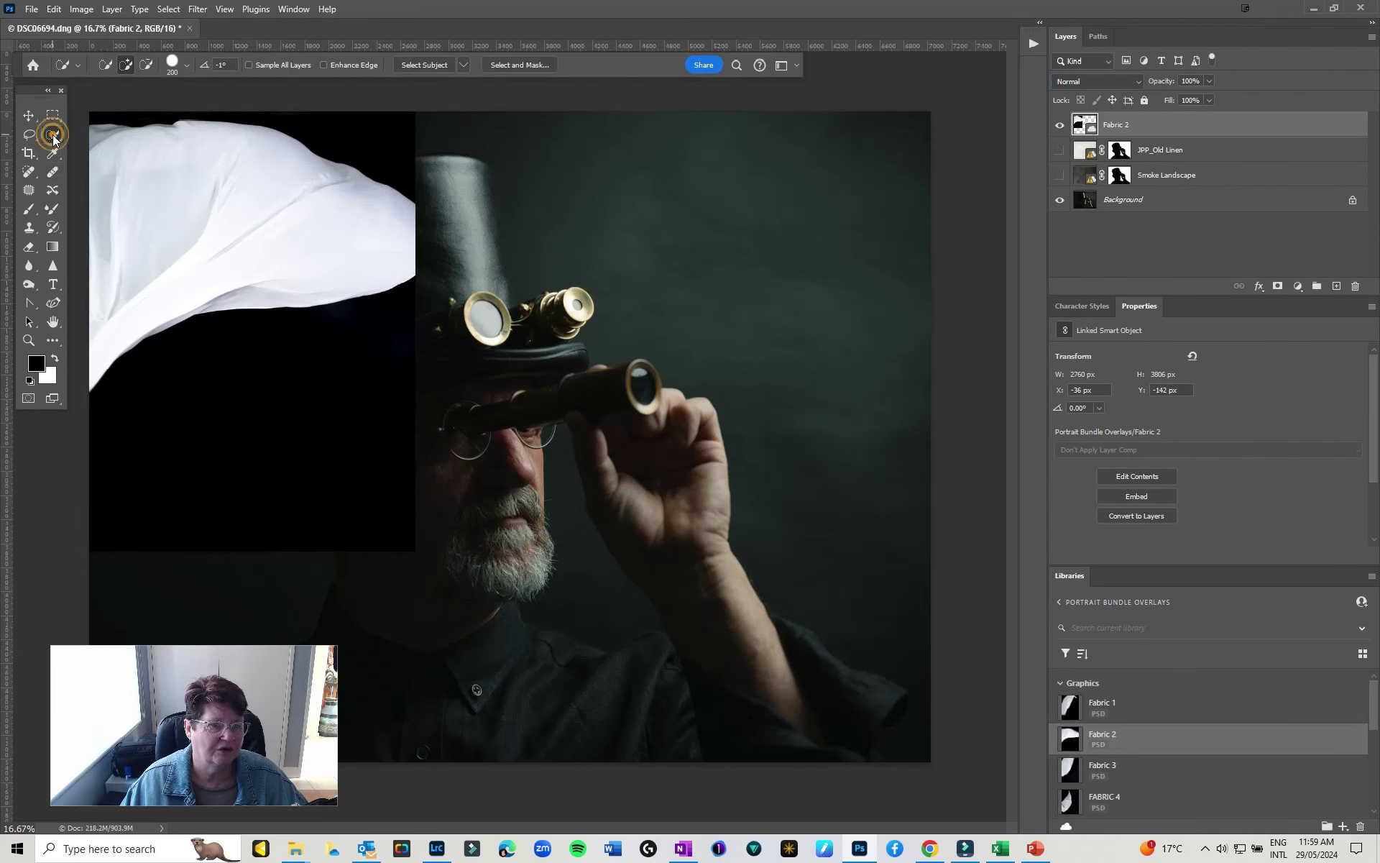
pyautogui.click(432, 64)
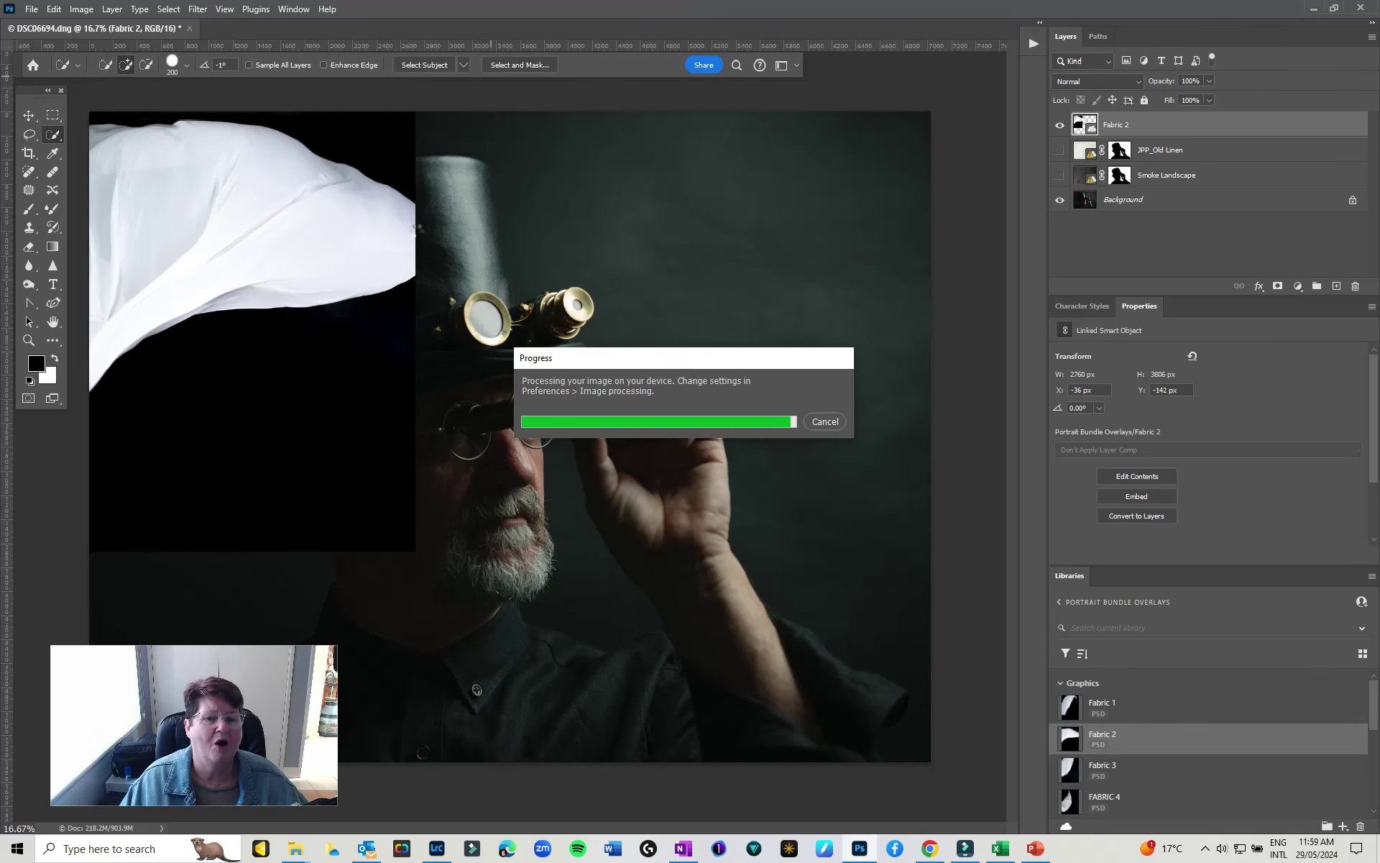
# - Try to add the fabric's left edge to the selection with the Quick Selection tool
pyautogui.moveTo(144, 135); pyautogui.dragTo(99, 139)
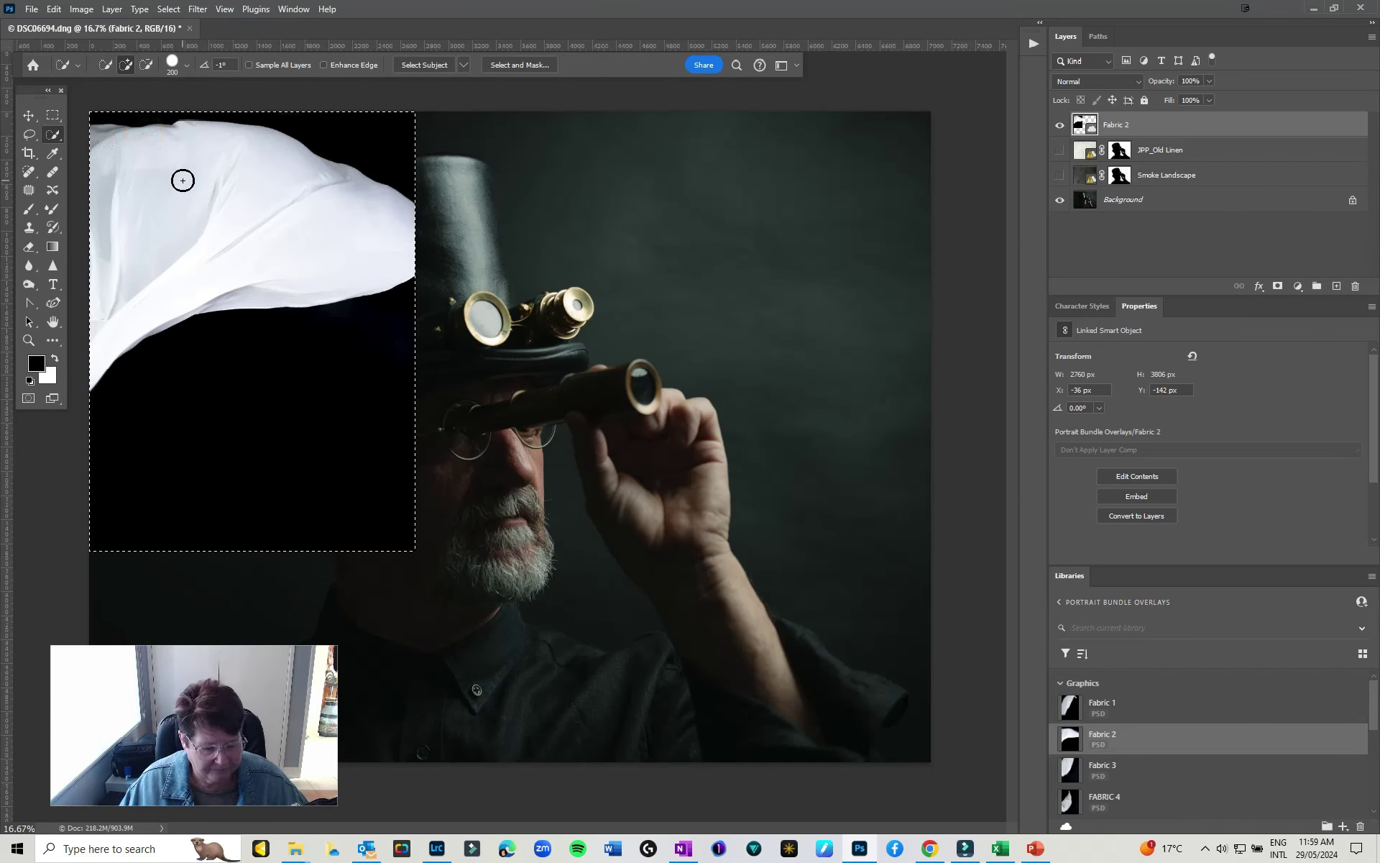
pyautogui.hotkey('ctrl', 'z')
pyautogui.click(127, 153)
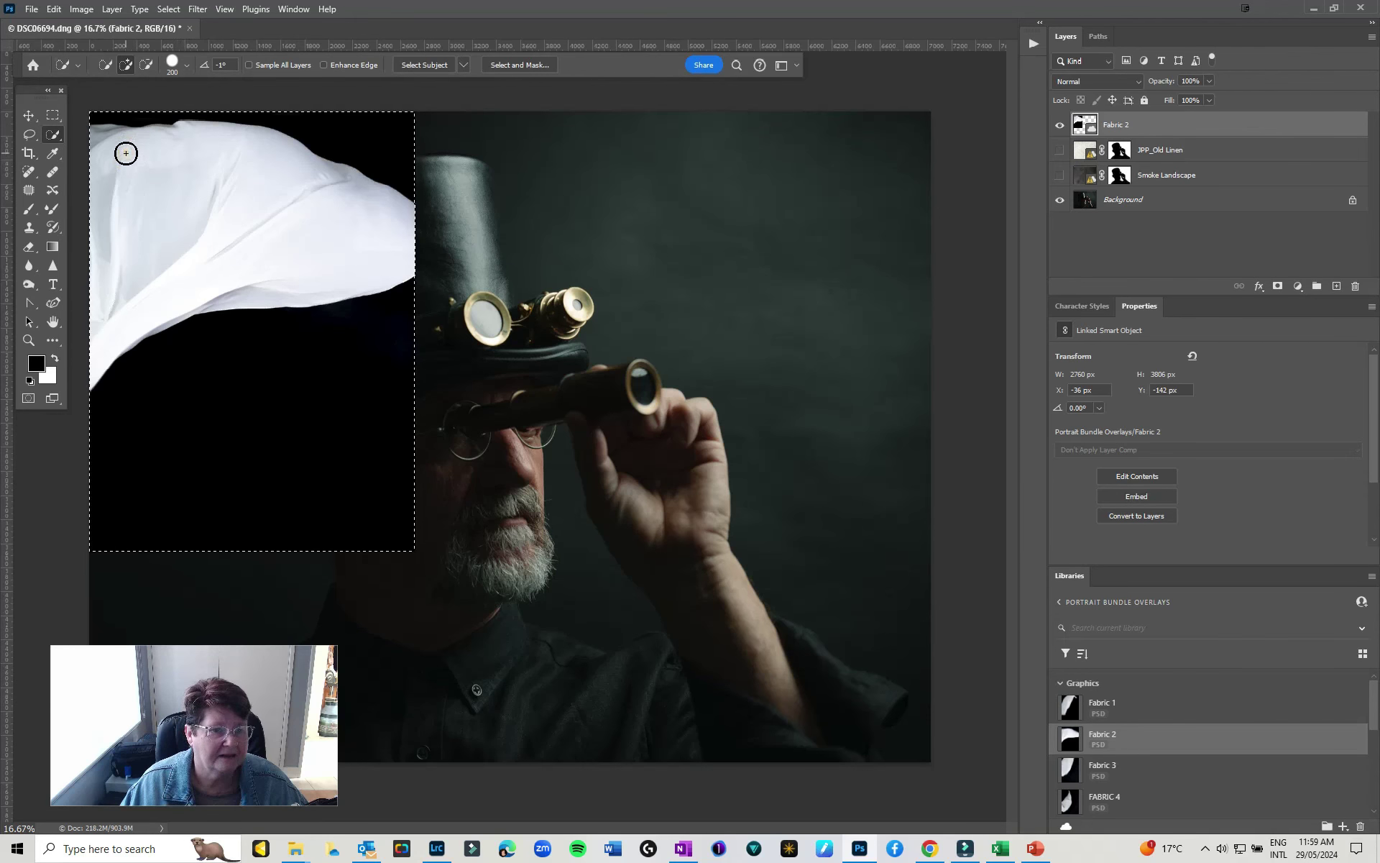
pyautogui.hotkey('ctrl', 'z')
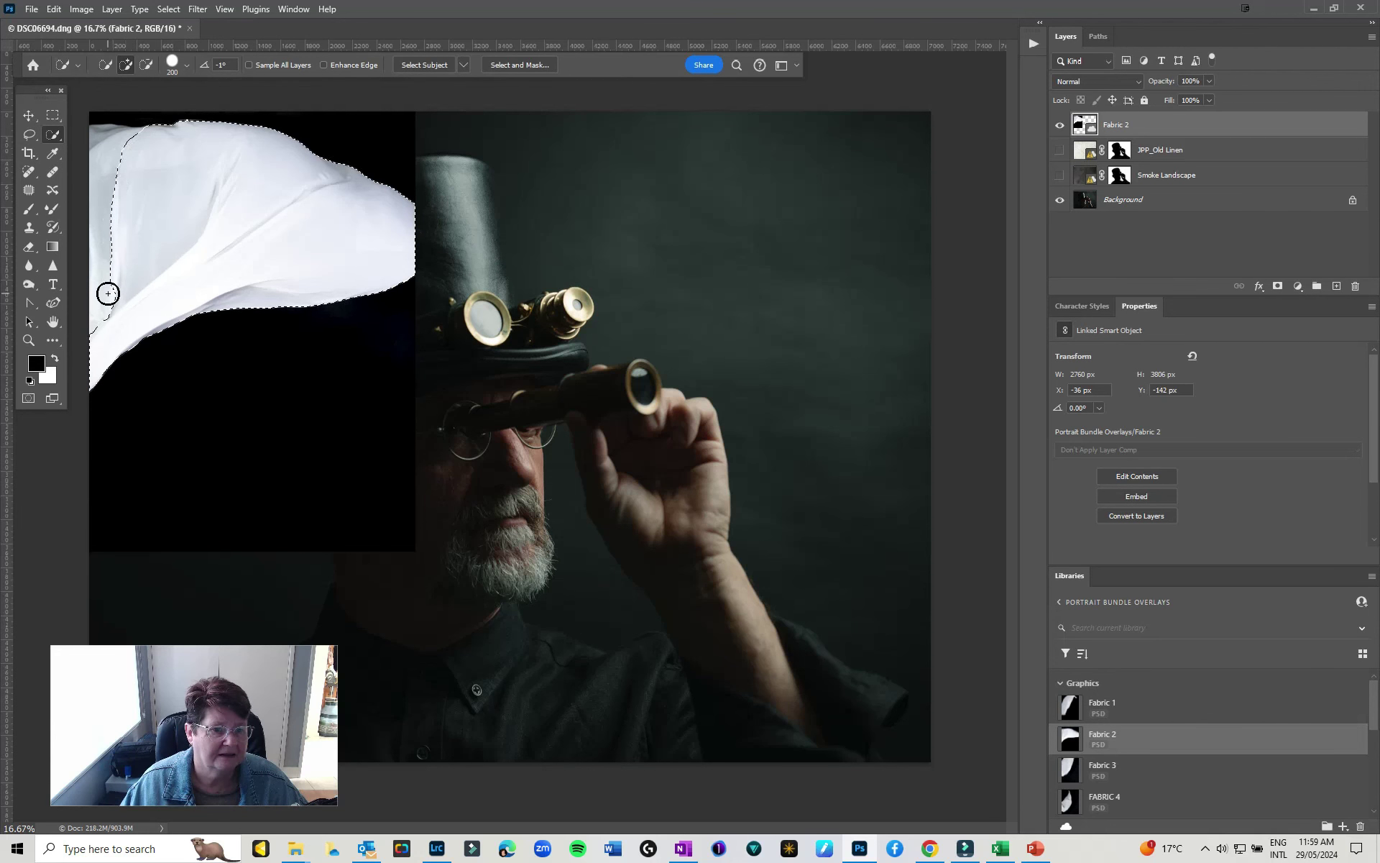
pyautogui.click(107, 294)
pyautogui.hotkey('ctrl', 'z')
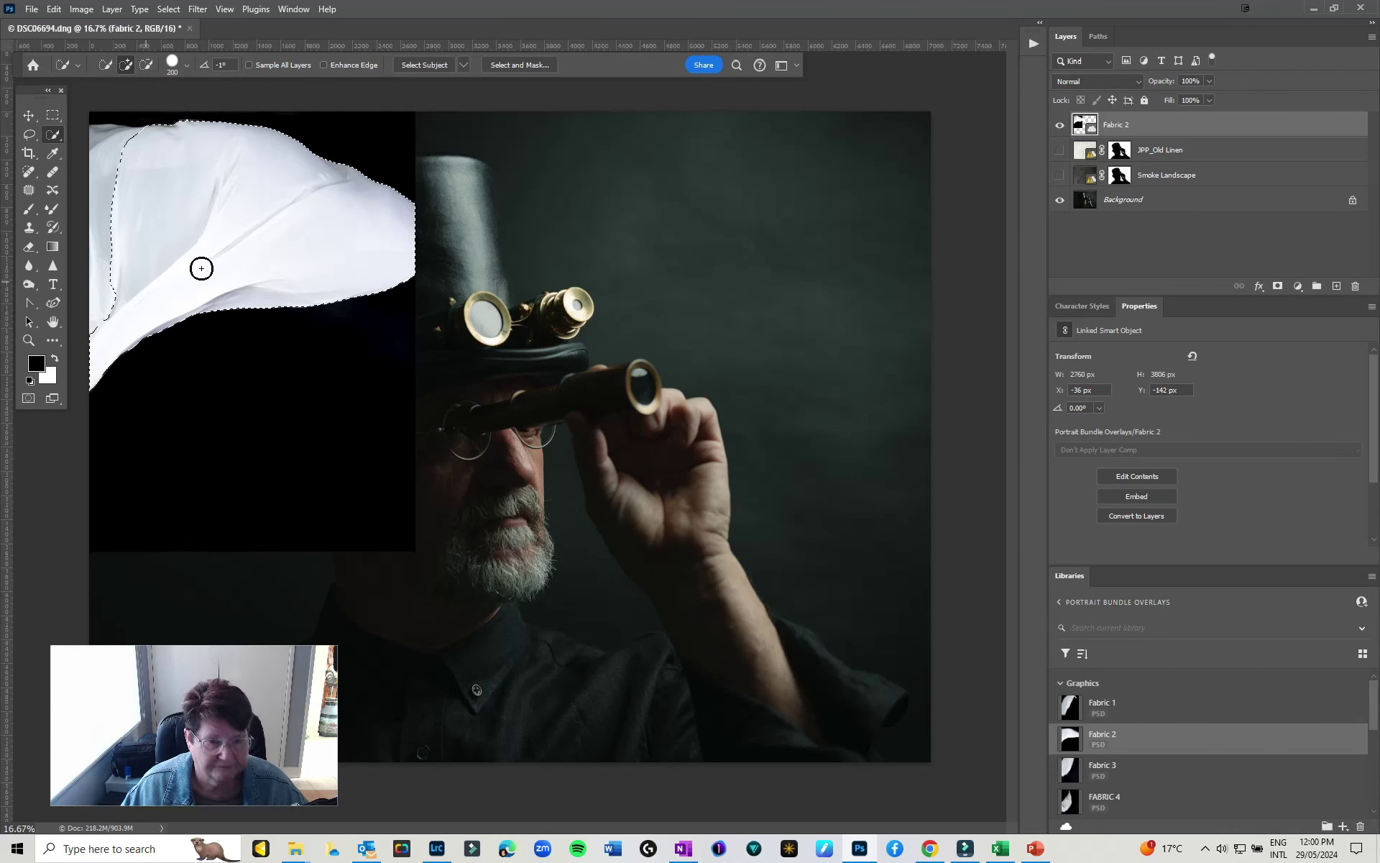
# - Turn the selection into a layer mask on Fabric 2 and clip a Hue/Saturation adjustment layer to it
pyautogui.click(1277, 286)
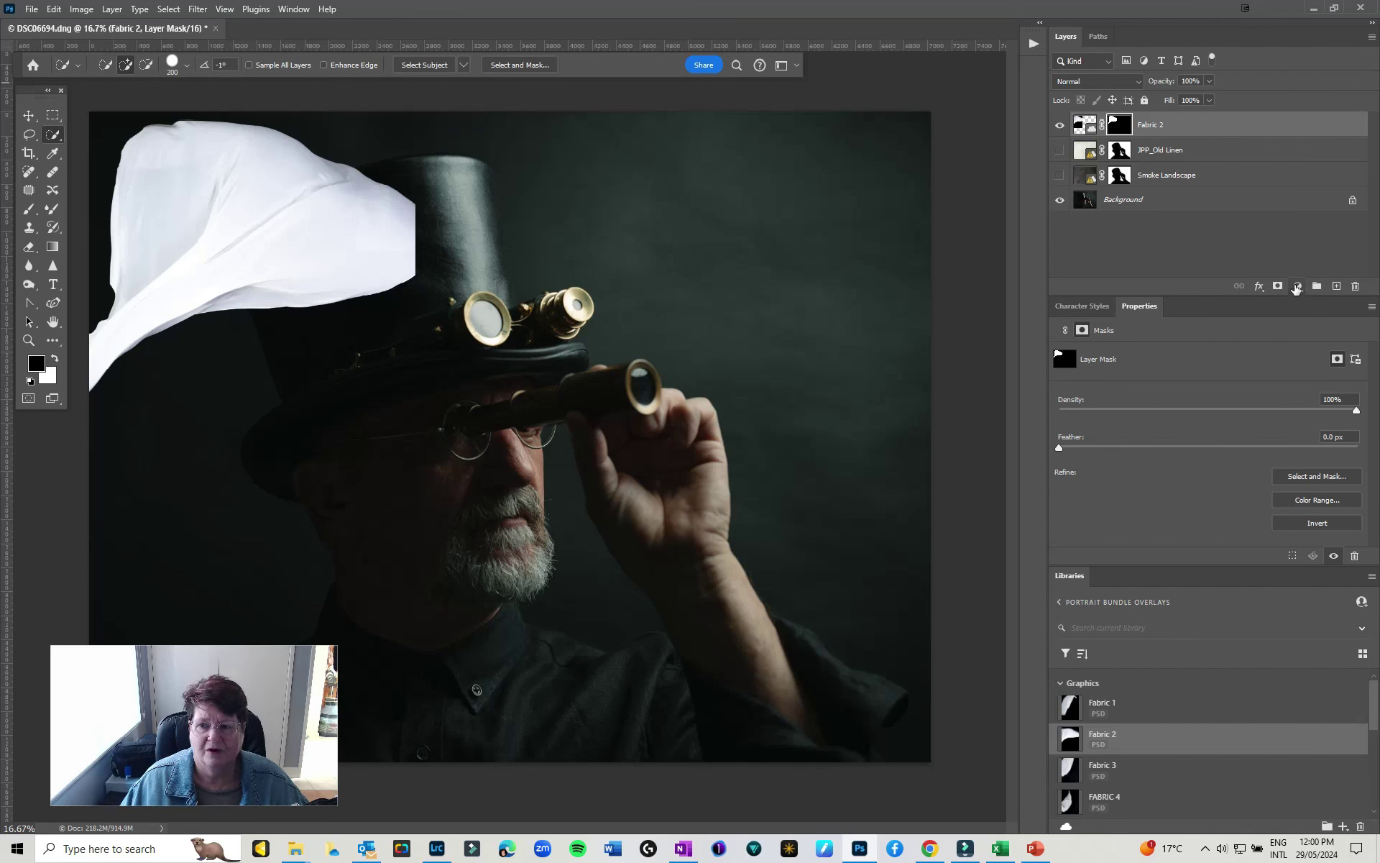
pyautogui.click(1297, 286)
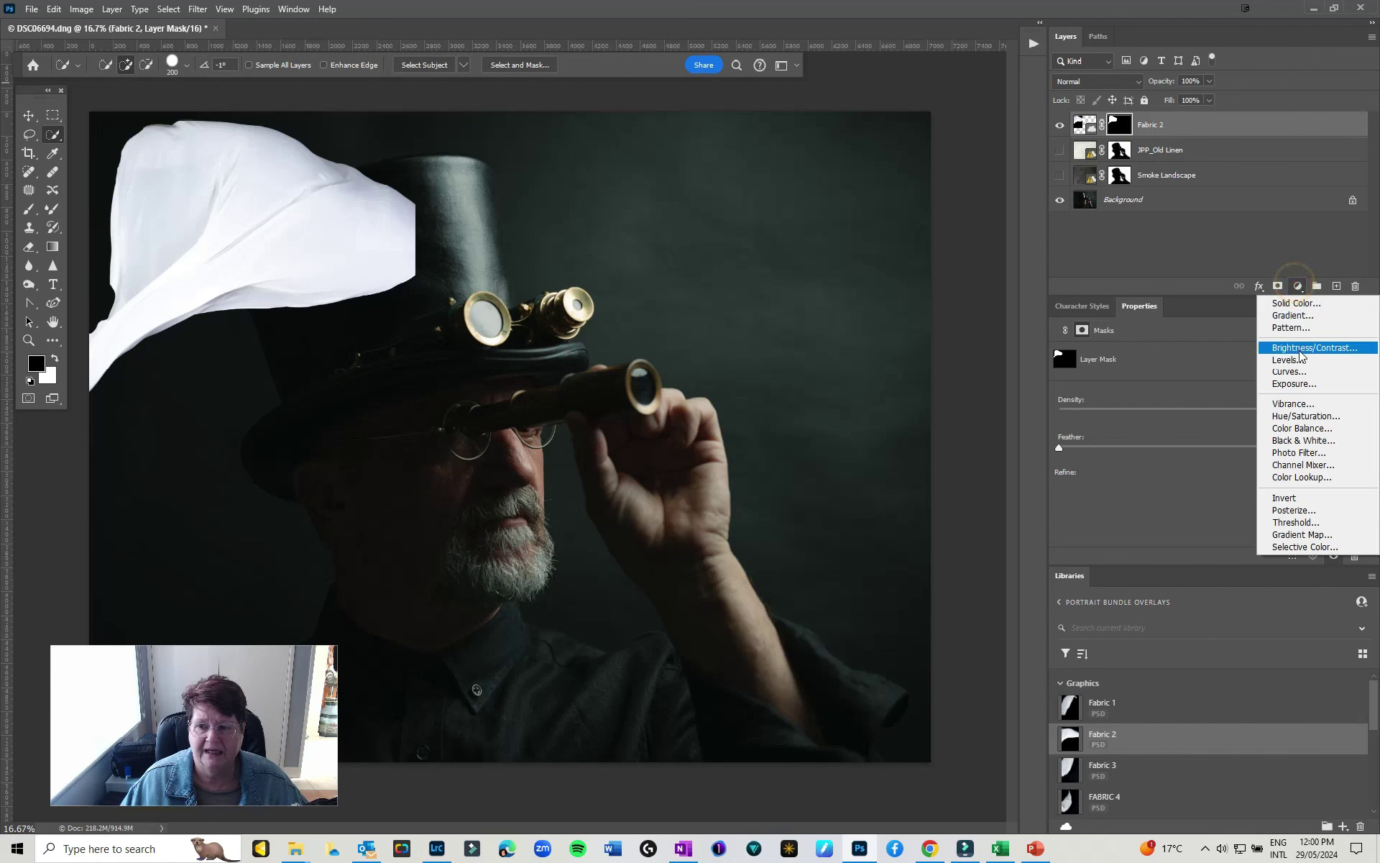
pyautogui.click(1299, 416)
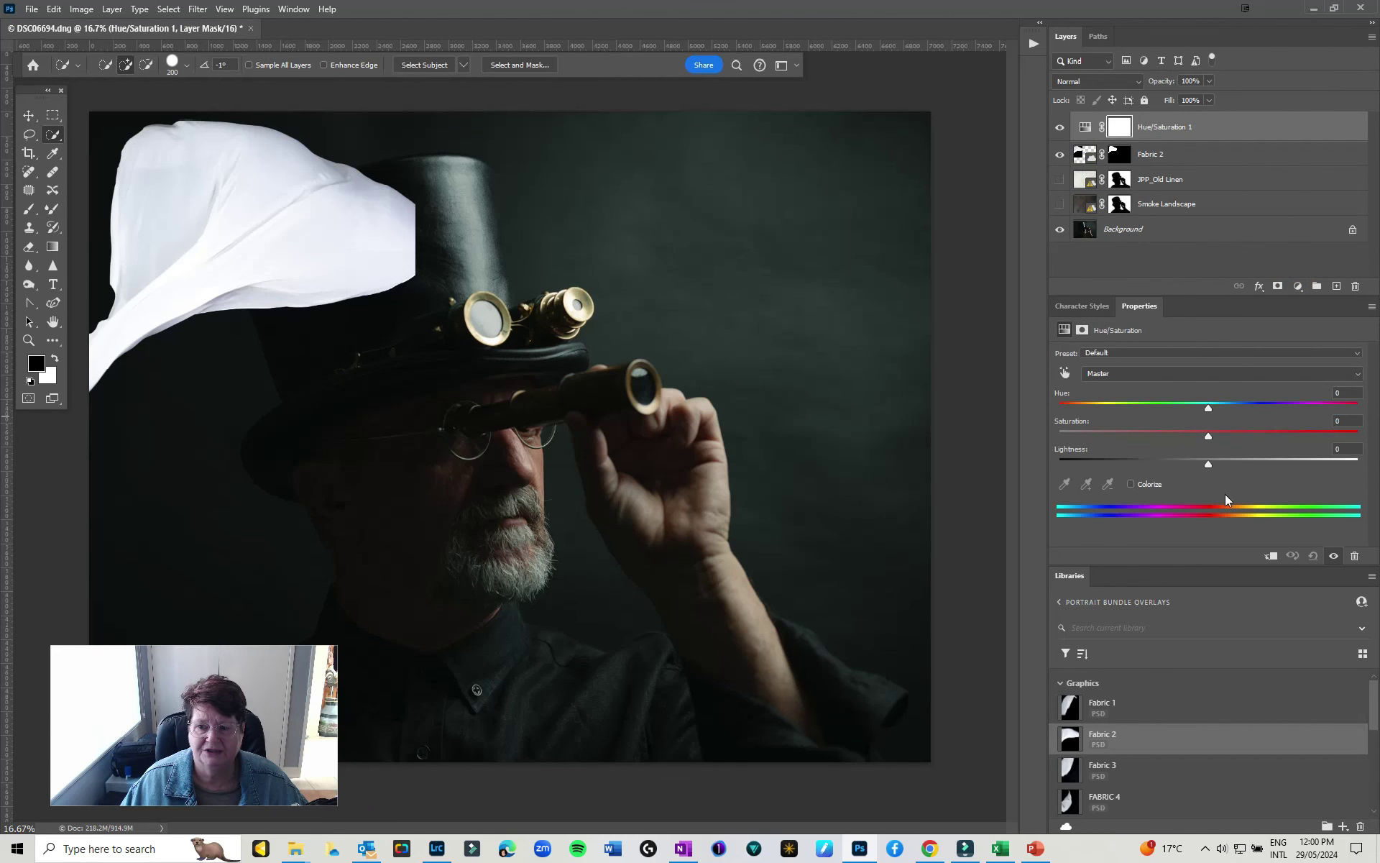
pyautogui.click(1271, 557)
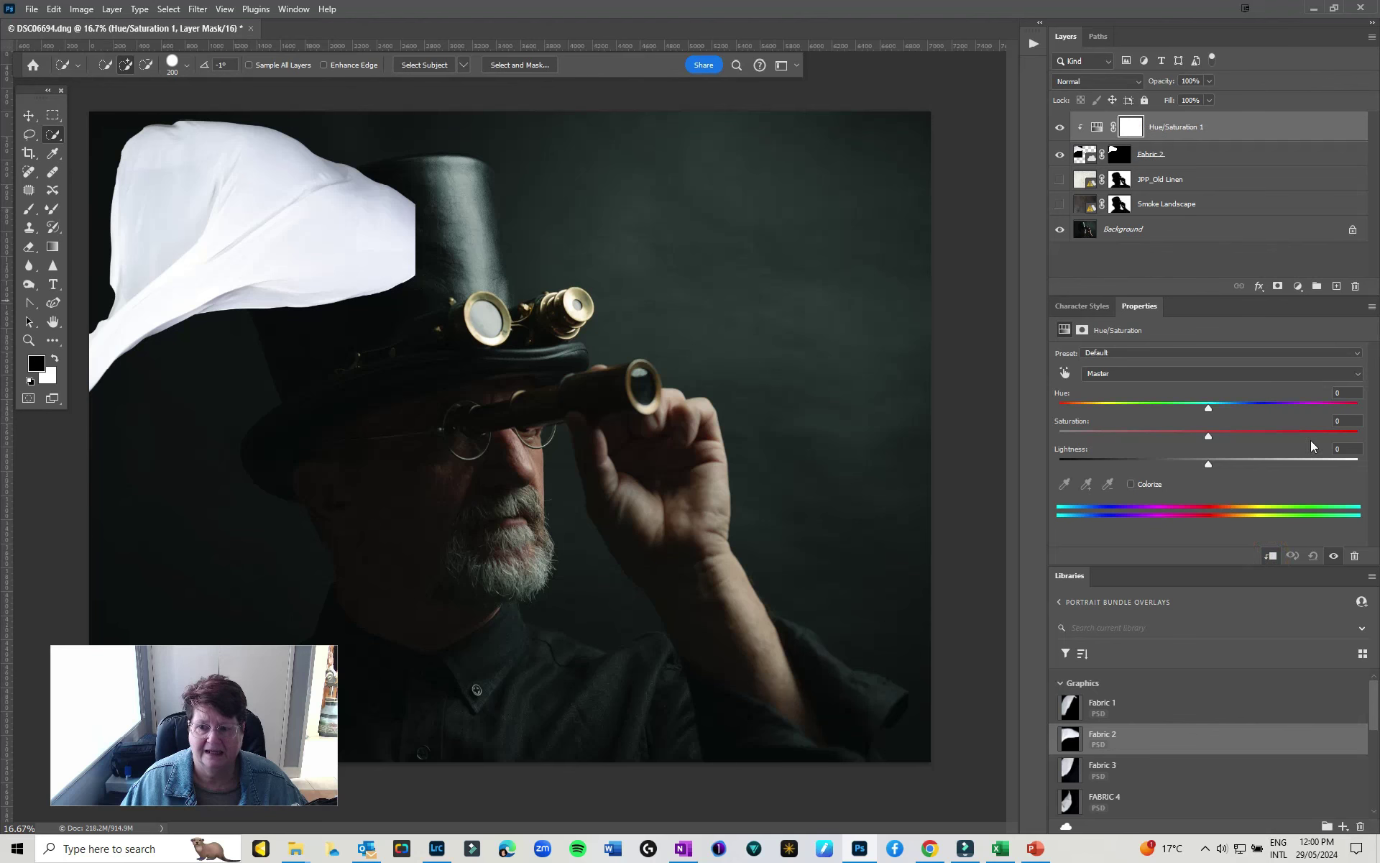
# - Colorize the fabric purple with Hue 280, Saturation 41 and Lightness -57
pyautogui.click(1132, 483)
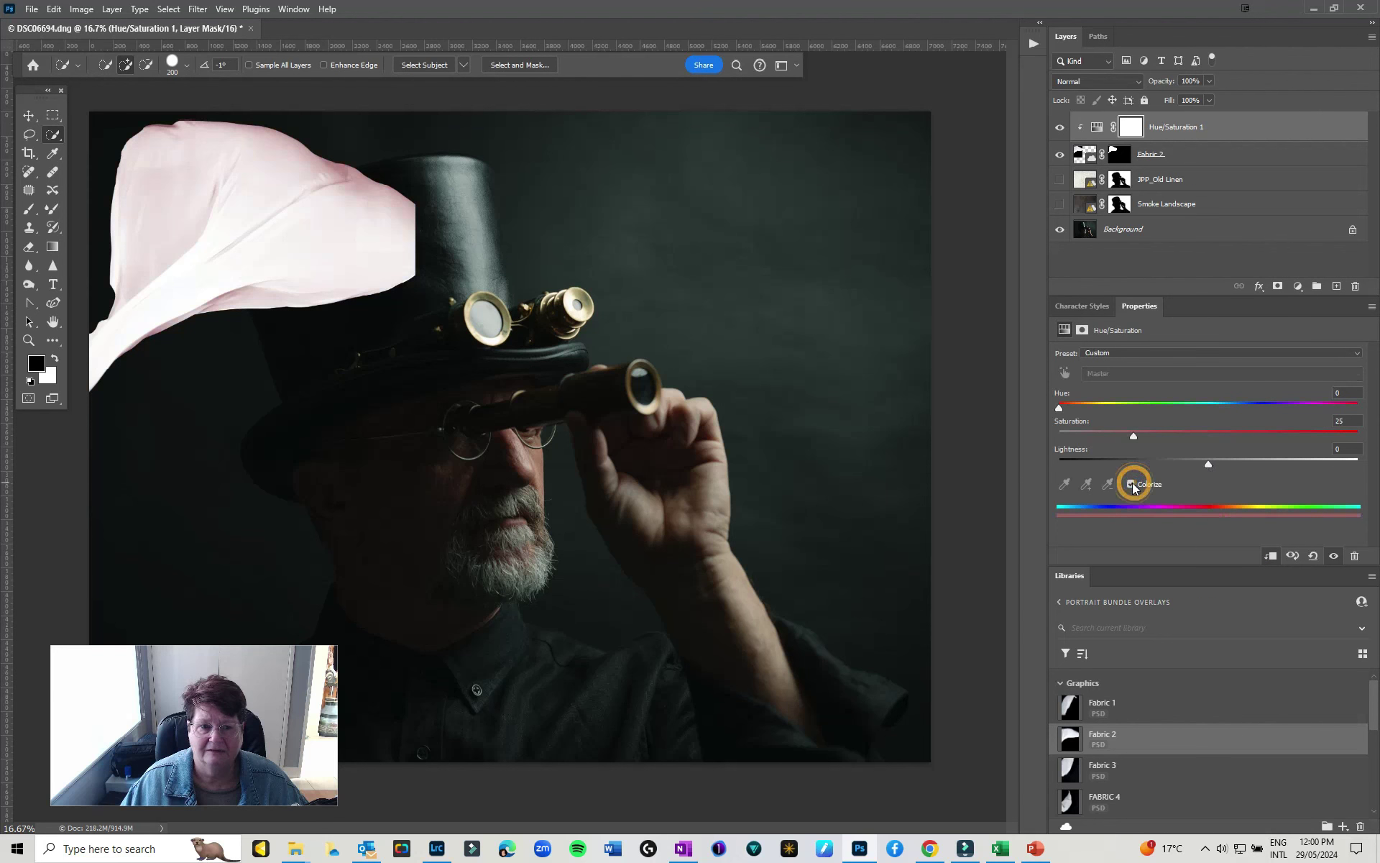
pyautogui.moveTo(1133, 435); pyautogui.dragTo(1281, 437)
pyautogui.moveTo(1061, 408); pyautogui.dragTo(1338, 464)
pyautogui.moveTo(1114, 453)
pyautogui.mouseDown()
pyautogui.moveTo(1072, 453)
pyautogui.moveTo(1124, 461)
pyautogui.mouseUp()
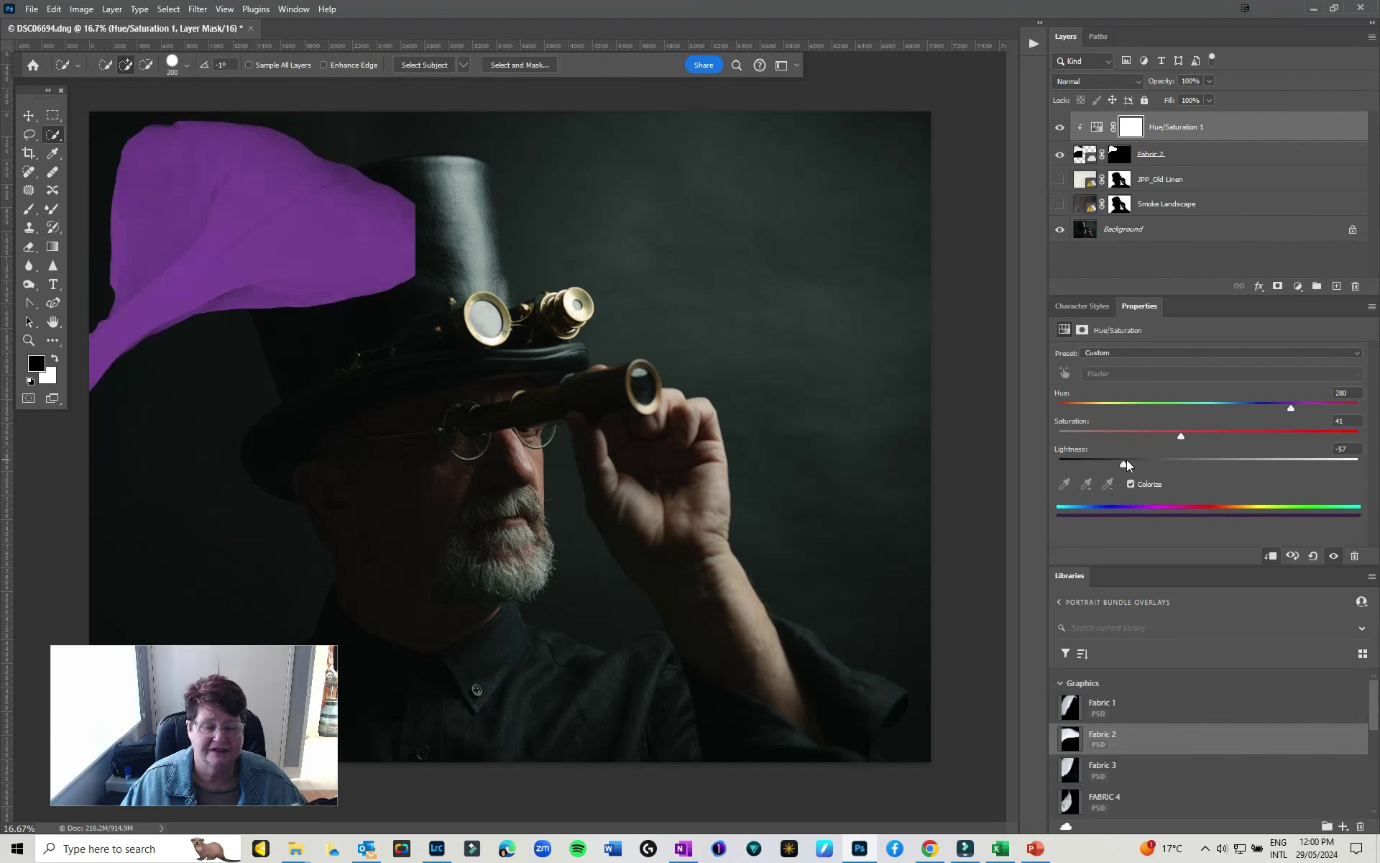